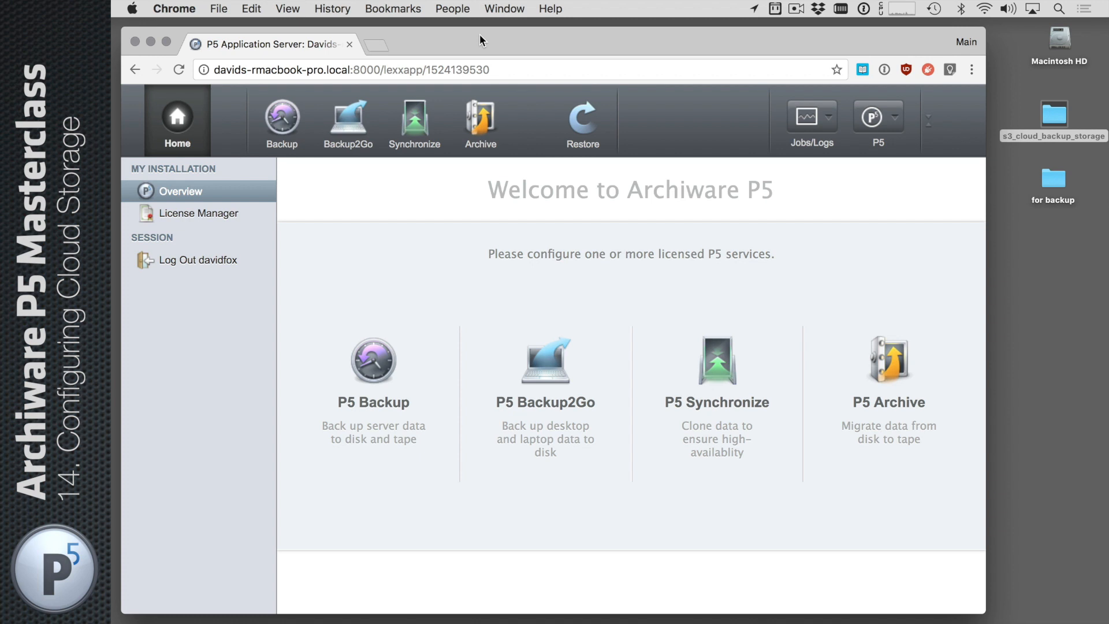
View the Backup and Archive getting-started pages, and open the Cloud Service list of the Backup module
{"action": "left_click", "coordinate": [225, 215]}
{"action": "left_click", "coordinate": [218, 198]}
{"action": "left_click", "coordinate": [292, 125]}
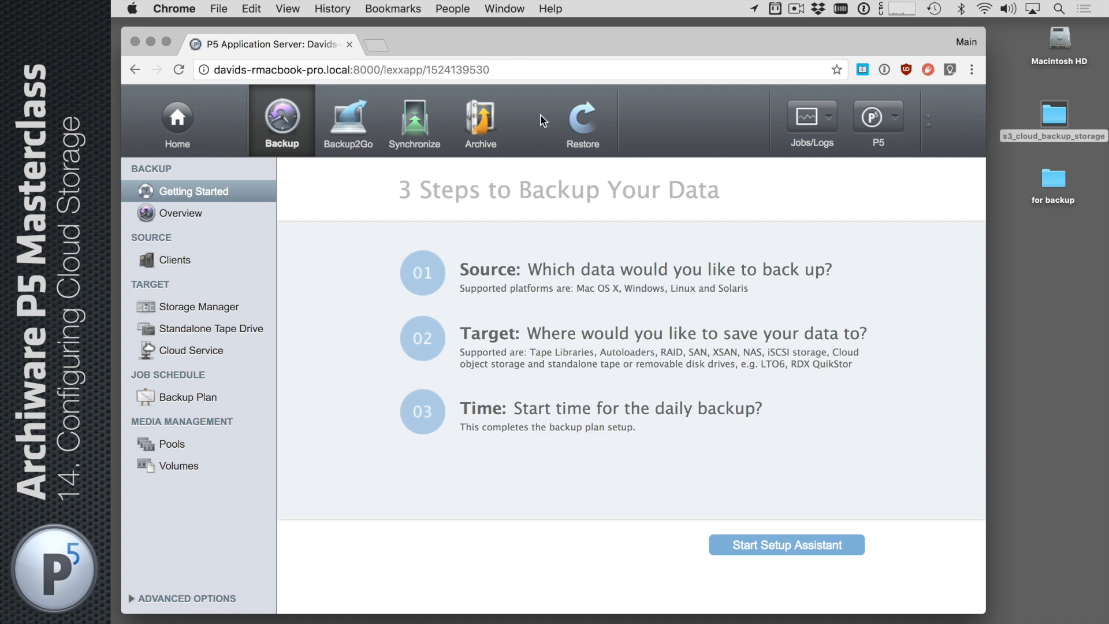
{"action": "left_click", "coordinate": [492, 115]}
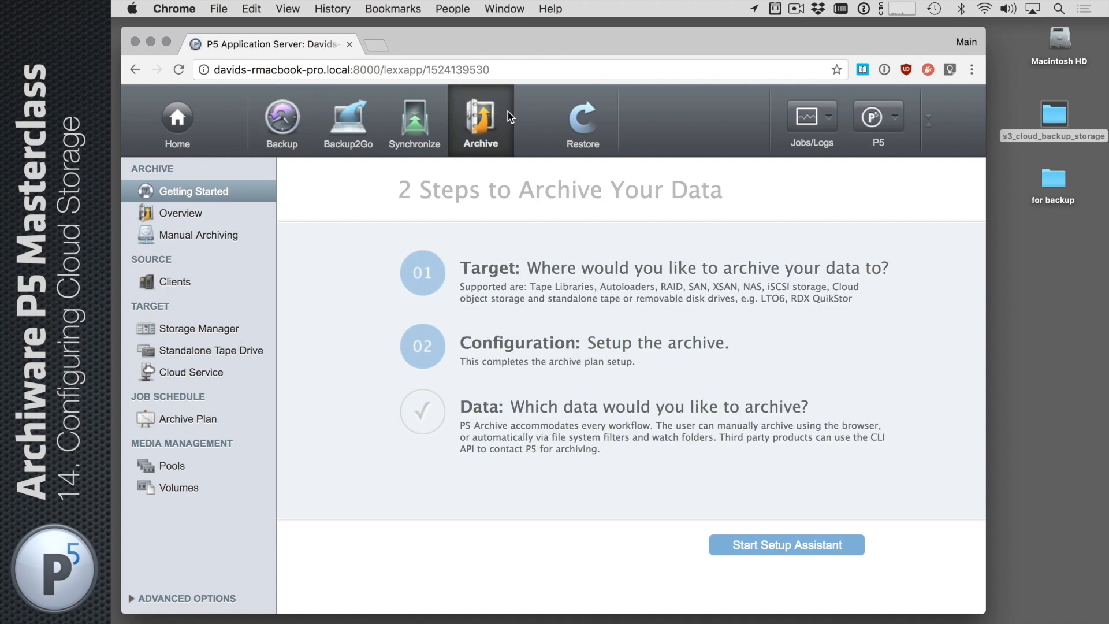
{"action": "left_click", "coordinate": [282, 127]}
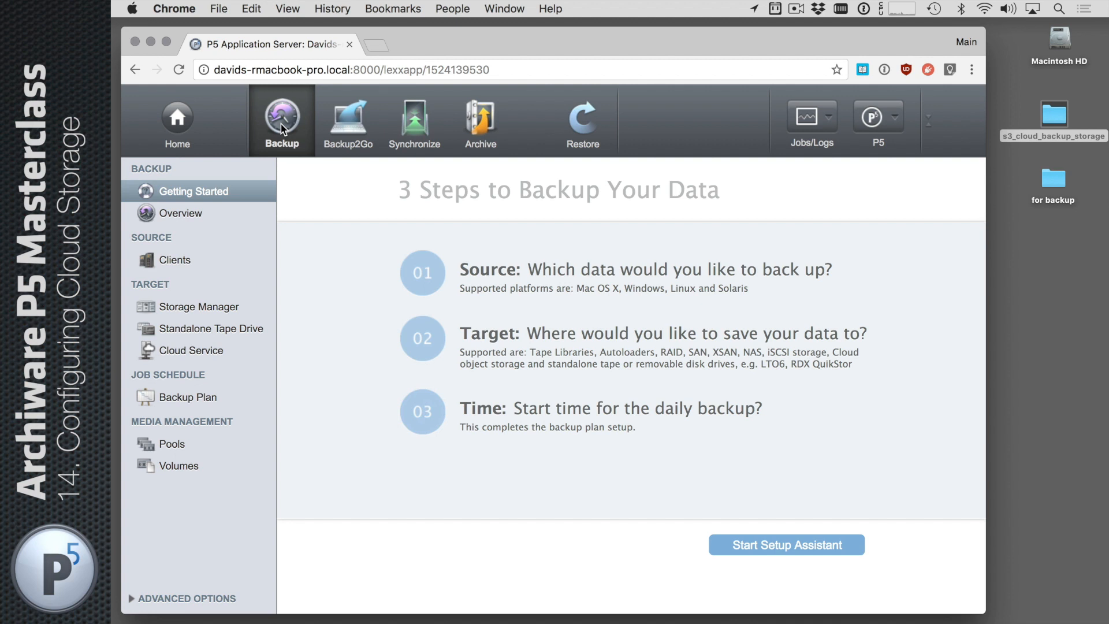
{"action": "left_click", "coordinate": [215, 354]}
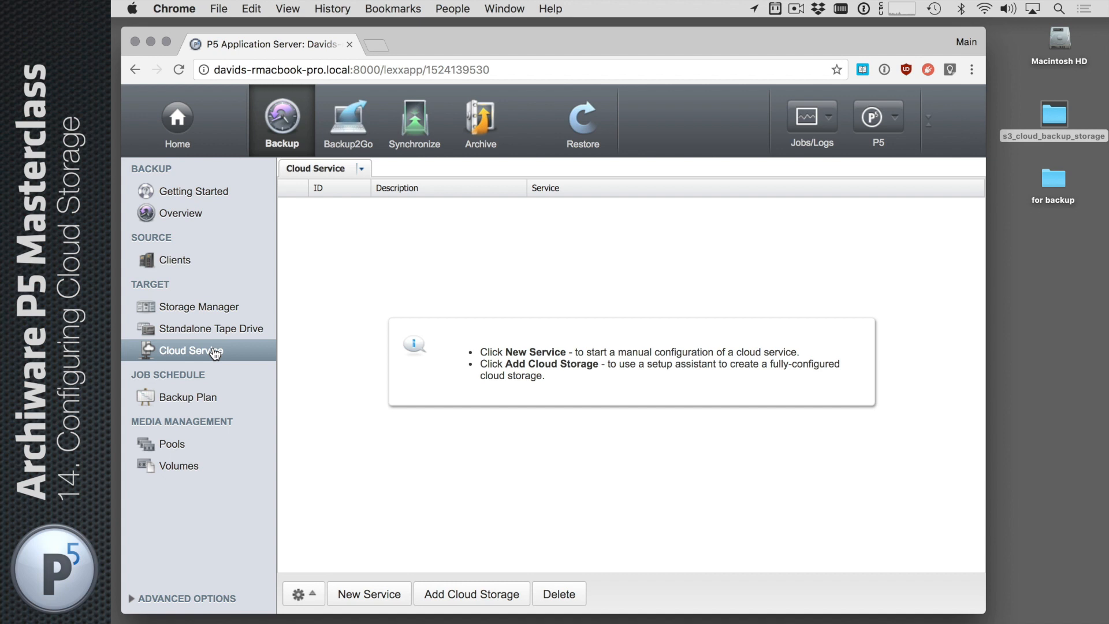
Examine the login fields a new Amazon S3 cloud service requires, and close the form without saving
{"action": "left_click", "coordinate": [357, 595]}
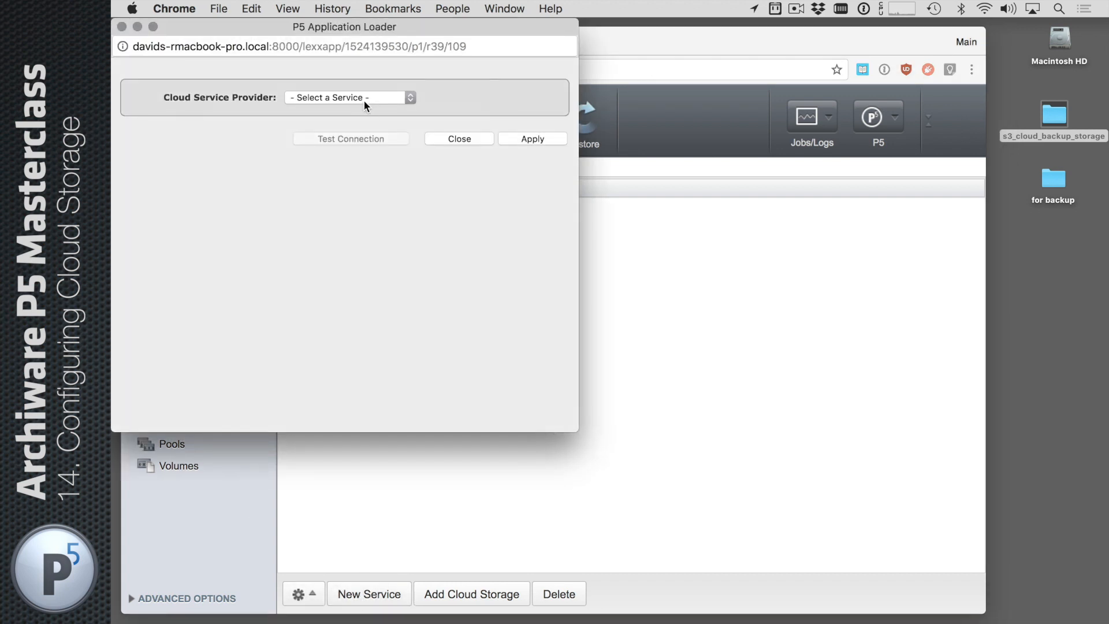
{"action": "left_click", "coordinate": [359, 97]}
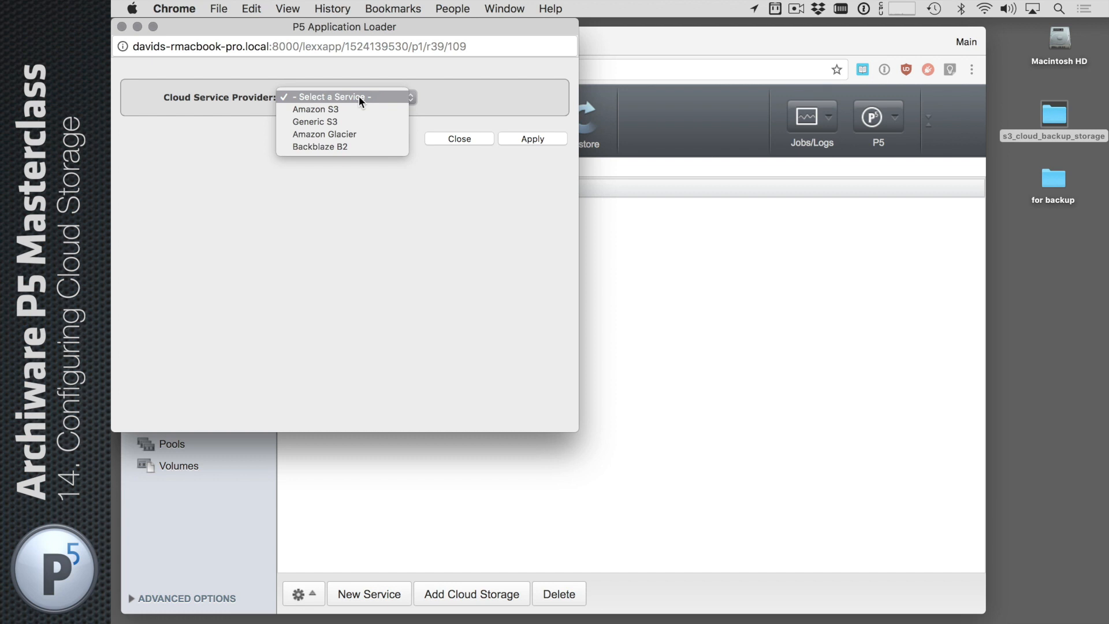
{"action": "left_click", "coordinate": [355, 108]}
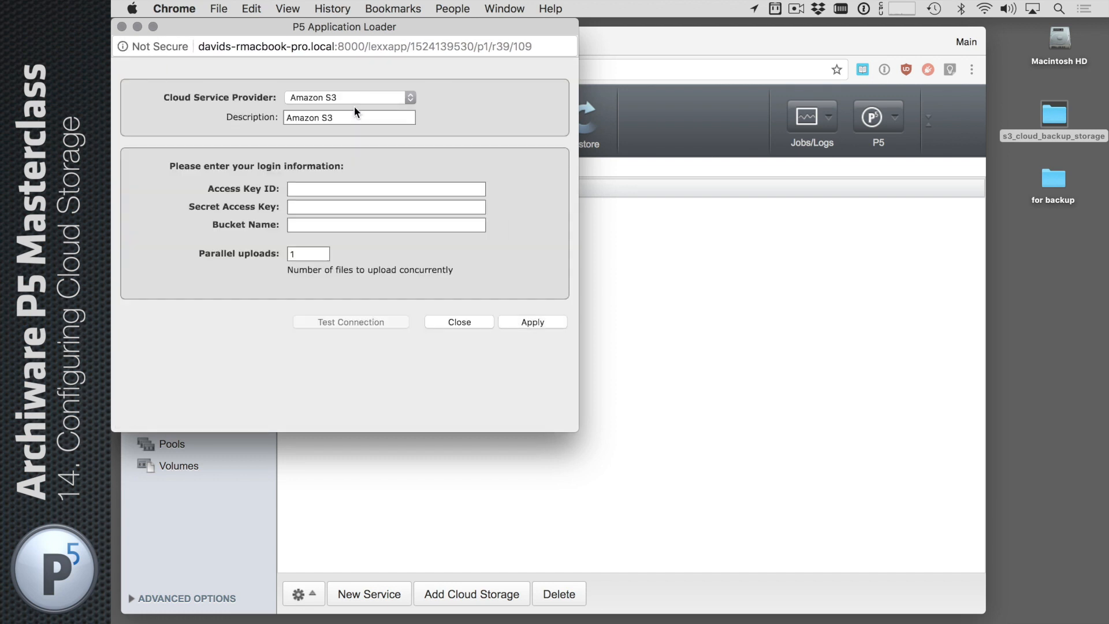
{"action": "left_click", "coordinate": [340, 188]}
{"action": "left_click", "coordinate": [333, 206]}
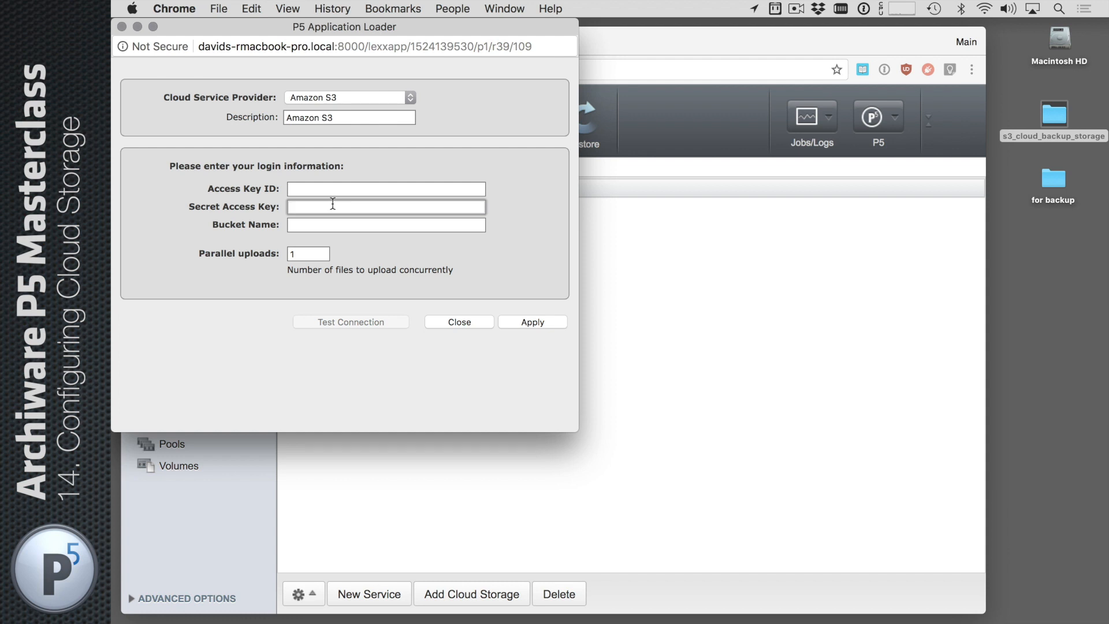
{"action": "left_click", "coordinate": [452, 319]}
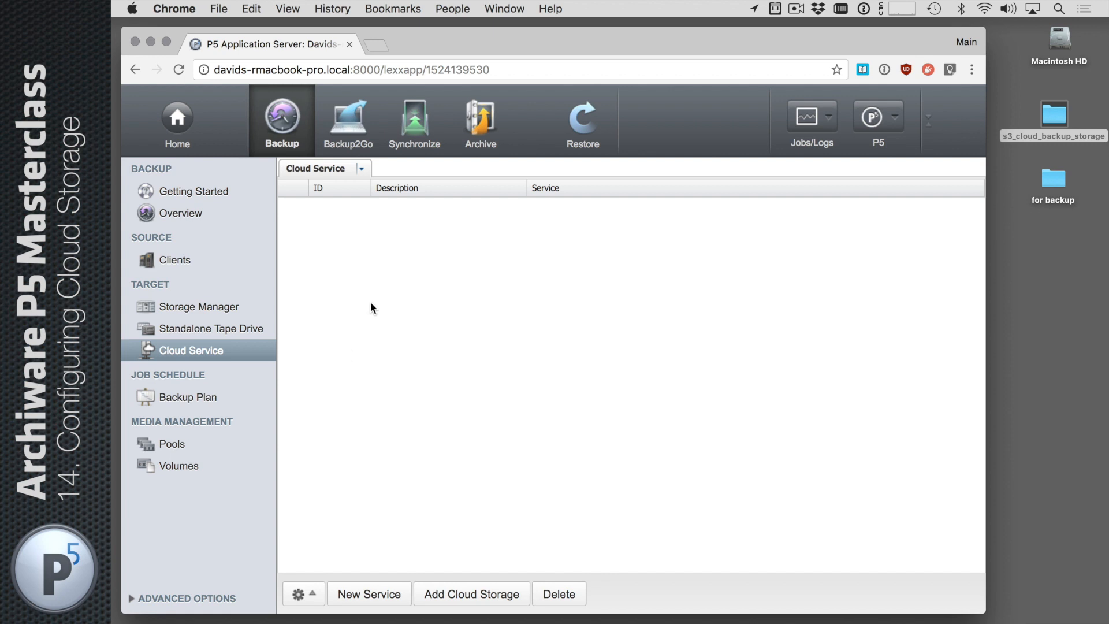
View the Backup module's Cloud Service, Pools and Volumes lists
{"action": "left_click", "coordinate": [220, 354]}
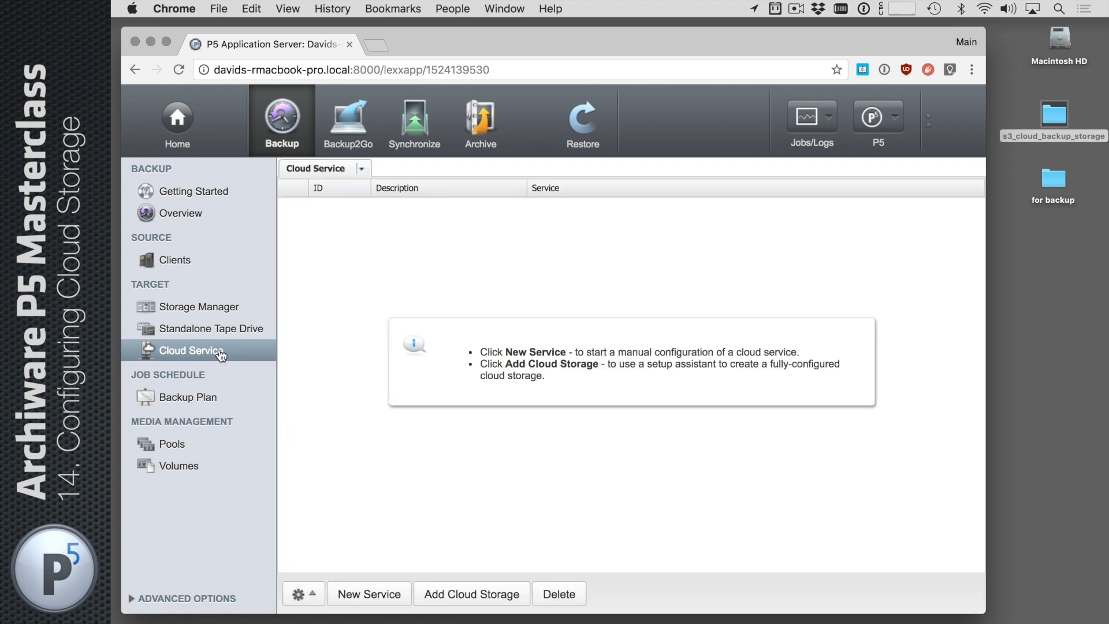
{"action": "left_click", "coordinate": [192, 446]}
{"action": "left_click", "coordinate": [193, 469]}
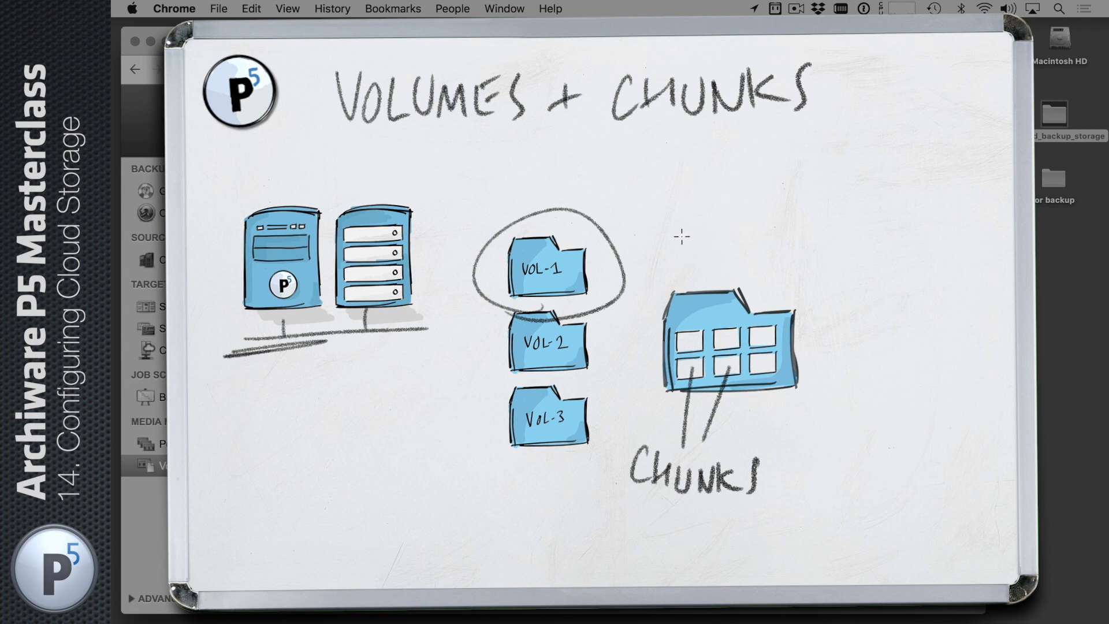
{"action": "mouse_move", "coordinate": [674, 199]}
{"action": "left_mouse_down"}
{"action": "mouse_move", "coordinate": [671, 231]}
{"action": "mouse_move", "coordinate": [699, 231]}
{"action": "mouse_move", "coordinate": [716, 204]}
{"action": "mouse_move", "coordinate": [753, 229]}
{"action": "mouse_move", "coordinate": [773, 219]}
{"action": "mouse_move", "coordinate": [763, 233]}
{"action": "left_mouse_up"}
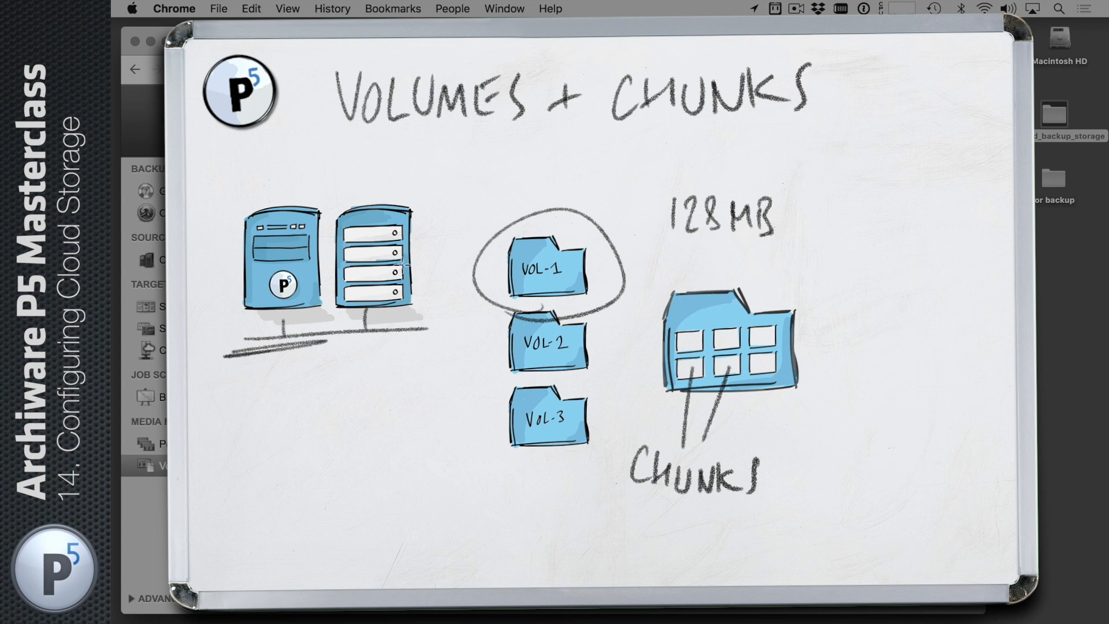
{"action": "mouse_move", "coordinate": [343, 183]}
{"action": "left_mouse_down"}
{"action": "mouse_move", "coordinate": [520, 207]}
{"action": "mouse_move", "coordinate": [491, 212]}
{"action": "left_mouse_up"}
{"action": "left_click_drag", "start_coordinate": [513, 185], "coordinate": [492, 210]}
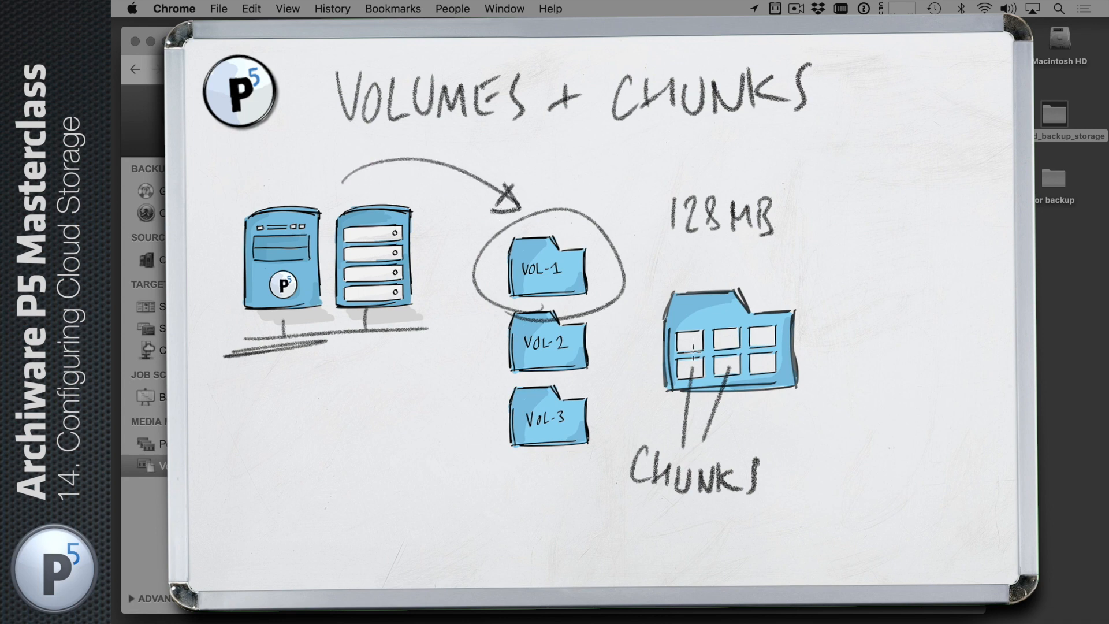
{"action": "mouse_move", "coordinate": [273, 384]}
{"action": "left_mouse_down"}
{"action": "mouse_move", "coordinate": [275, 398]}
{"action": "mouse_move", "coordinate": [317, 415]}
{"action": "mouse_move", "coordinate": [402, 417]}
{"action": "mouse_move", "coordinate": [421, 391]}
{"action": "mouse_move", "coordinate": [432, 411]}
{"action": "left_mouse_up"}
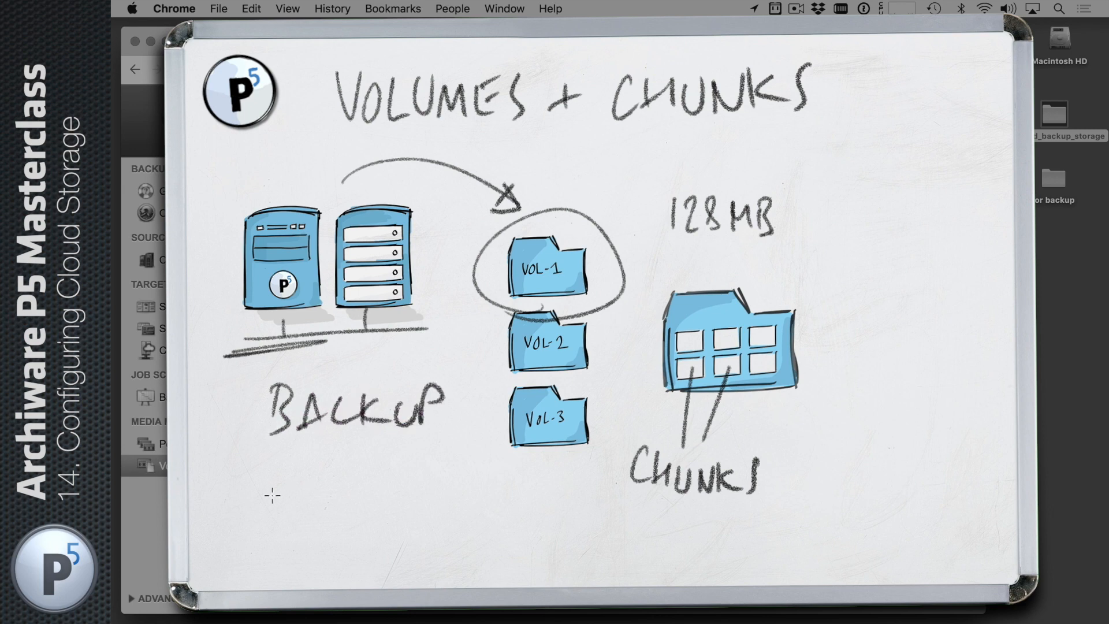
{"action": "left_click_drag", "start_coordinate": [246, 508], "coordinate": [271, 488]}
{"action": "mouse_move", "coordinate": [278, 508]}
{"action": "left_mouse_down"}
{"action": "mouse_move", "coordinate": [282, 498]}
{"action": "mouse_move", "coordinate": [369, 488]}
{"action": "mouse_move", "coordinate": [442, 462]}
{"action": "left_mouse_up"}
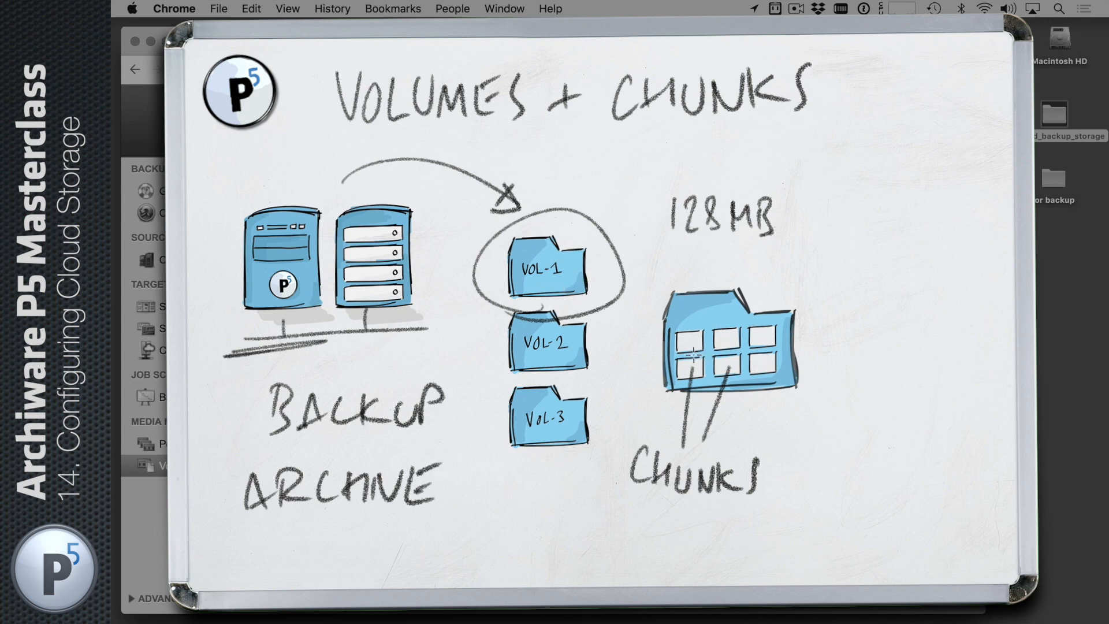
{"action": "mouse_move", "coordinate": [702, 347]}
{"action": "left_mouse_down"}
{"action": "mouse_move", "coordinate": [671, 348]}
{"action": "mouse_move", "coordinate": [700, 343]}
{"action": "mouse_move", "coordinate": [671, 347]}
{"action": "mouse_move", "coordinate": [691, 342]}
{"action": "mouse_move", "coordinate": [677, 333]}
{"action": "mouse_move", "coordinate": [718, 348]}
{"action": "mouse_move", "coordinate": [734, 339]}
{"action": "left_mouse_up"}
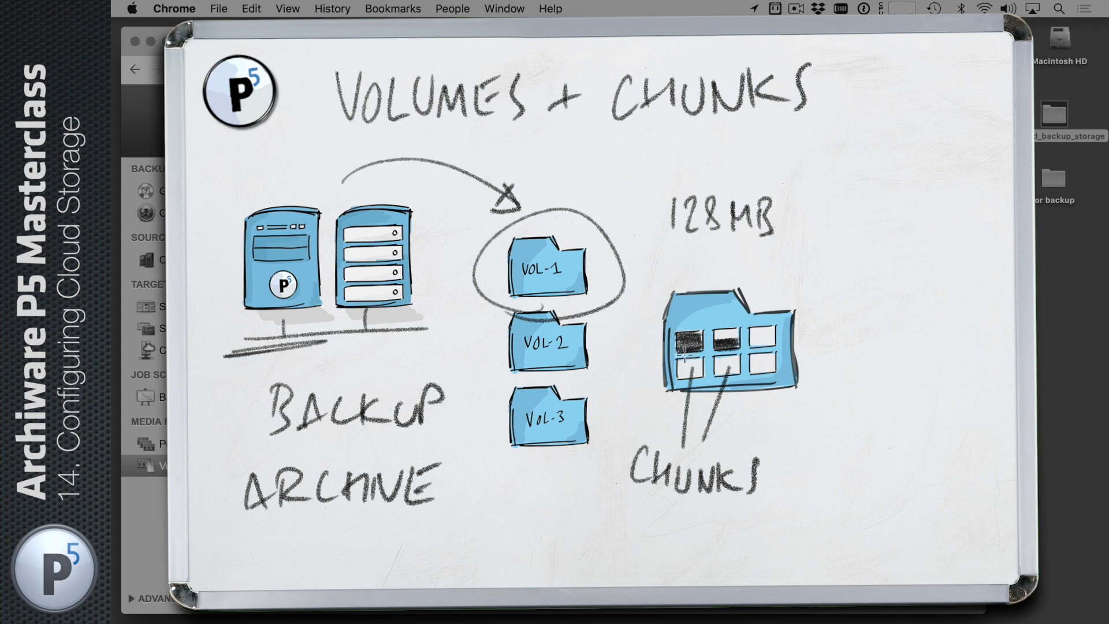
{"action": "left_click_drag", "start_coordinate": [663, 248], "coordinate": [767, 249]}
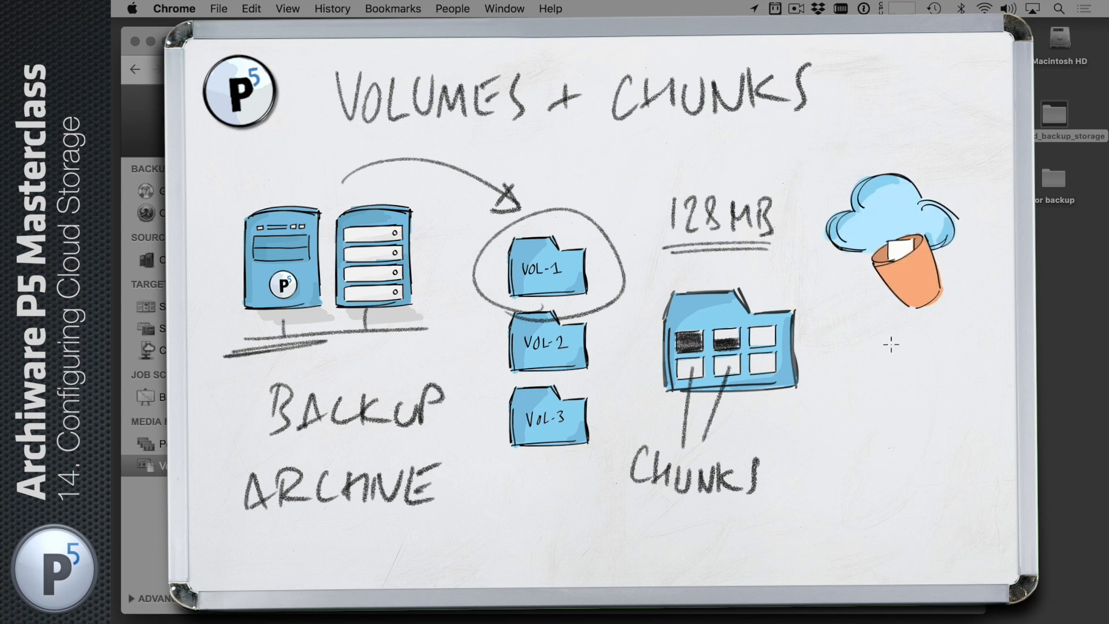
{"action": "mouse_move", "coordinate": [887, 202]}
{"action": "left_mouse_down"}
{"action": "mouse_move", "coordinate": [872, 207]}
{"action": "mouse_move", "coordinate": [870, 227]}
{"action": "mouse_move", "coordinate": [897, 227]}
{"action": "left_mouse_up"}
{"action": "mouse_move", "coordinate": [905, 331]}
{"action": "left_mouse_down"}
{"action": "mouse_move", "coordinate": [944, 334]}
{"action": "mouse_move", "coordinate": [958, 350]}
{"action": "mouse_move", "coordinate": [975, 335]}
{"action": "mouse_move", "coordinate": [991, 346]}
{"action": "mouse_move", "coordinate": [1011, 328]}
{"action": "left_mouse_up"}
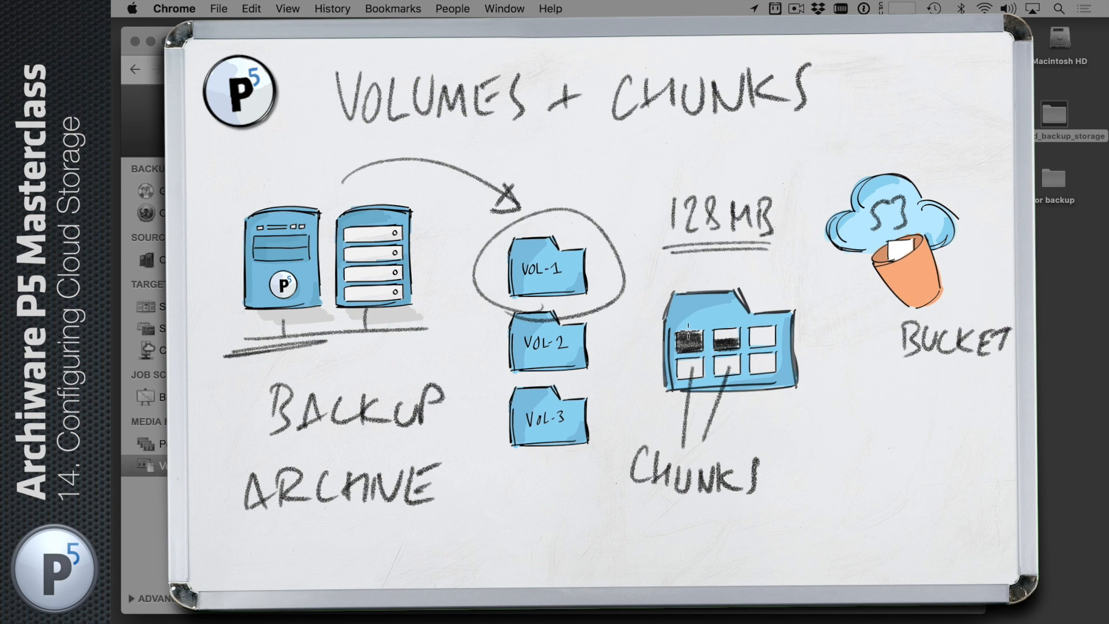
{"action": "mouse_move", "coordinate": [692, 334]}
{"action": "left_mouse_down"}
{"action": "mouse_move", "coordinate": [840, 281]}
{"action": "mouse_move", "coordinate": [880, 280]}
{"action": "mouse_move", "coordinate": [857, 290]}
{"action": "mouse_move", "coordinate": [857, 274]}
{"action": "left_mouse_up"}
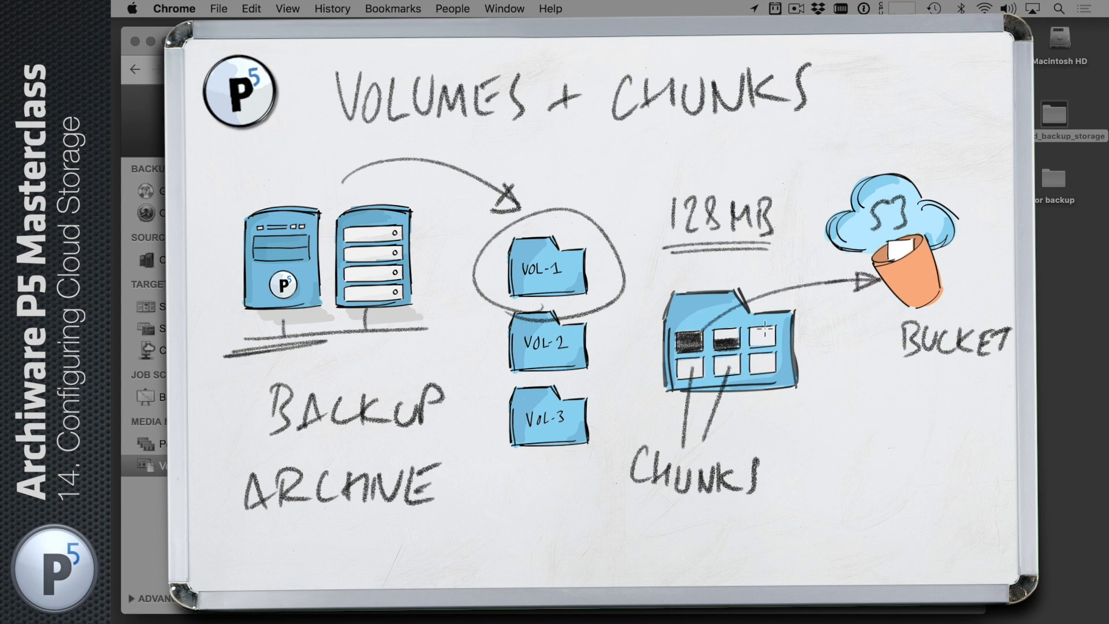
{"action": "mouse_move", "coordinate": [734, 342]}
{"action": "left_mouse_down"}
{"action": "mouse_move", "coordinate": [837, 314]}
{"action": "mouse_move", "coordinate": [883, 316]}
{"action": "left_mouse_up"}
{"action": "left_click_drag", "start_coordinate": [859, 335], "coordinate": [859, 308]}
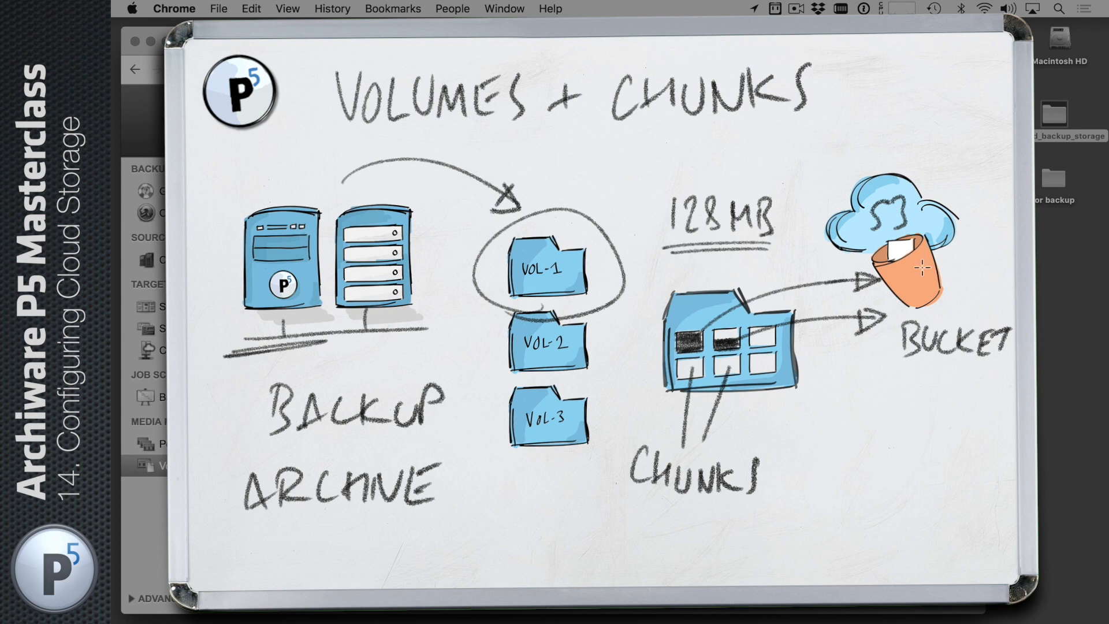
{"action": "mouse_move", "coordinate": [904, 273]}
{"action": "left_mouse_down"}
{"action": "mouse_move", "coordinate": [905, 293]}
{"action": "mouse_move", "coordinate": [930, 293]}
{"action": "left_mouse_up"}
{"action": "left_click_drag", "start_coordinate": [938, 272], "coordinate": [936, 293]}
{"action": "mouse_move", "coordinate": [937, 274]}
{"action": "left_mouse_down"}
{"action": "mouse_move", "coordinate": [956, 275]}
{"action": "mouse_move", "coordinate": [966, 297]}
{"action": "left_mouse_up"}
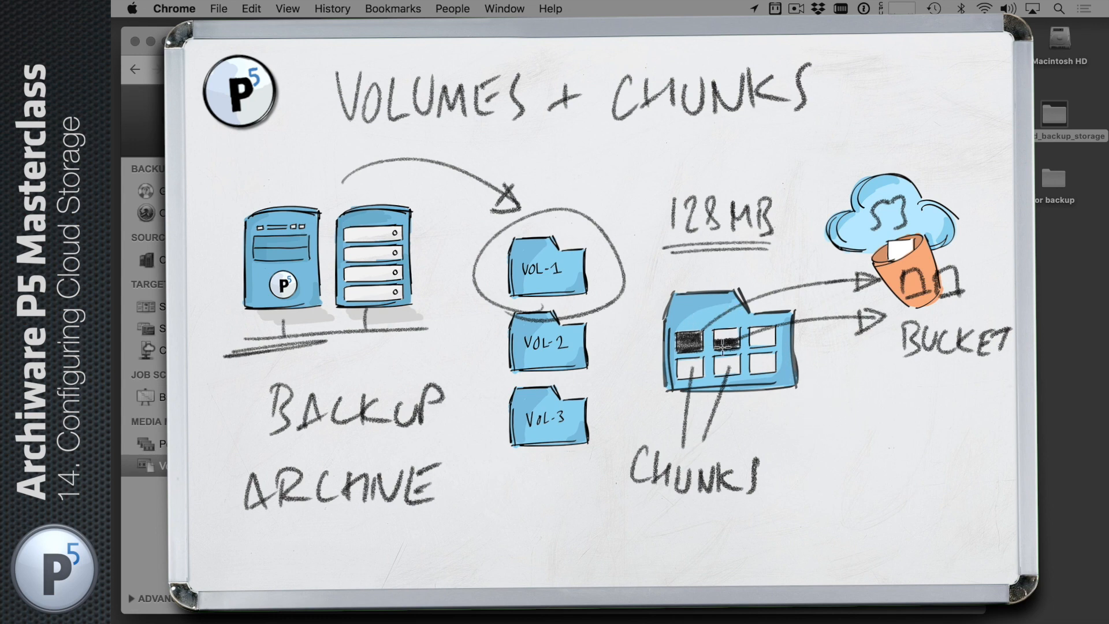
{"action": "left_click_drag", "start_coordinate": [723, 347], "coordinate": [716, 343]}
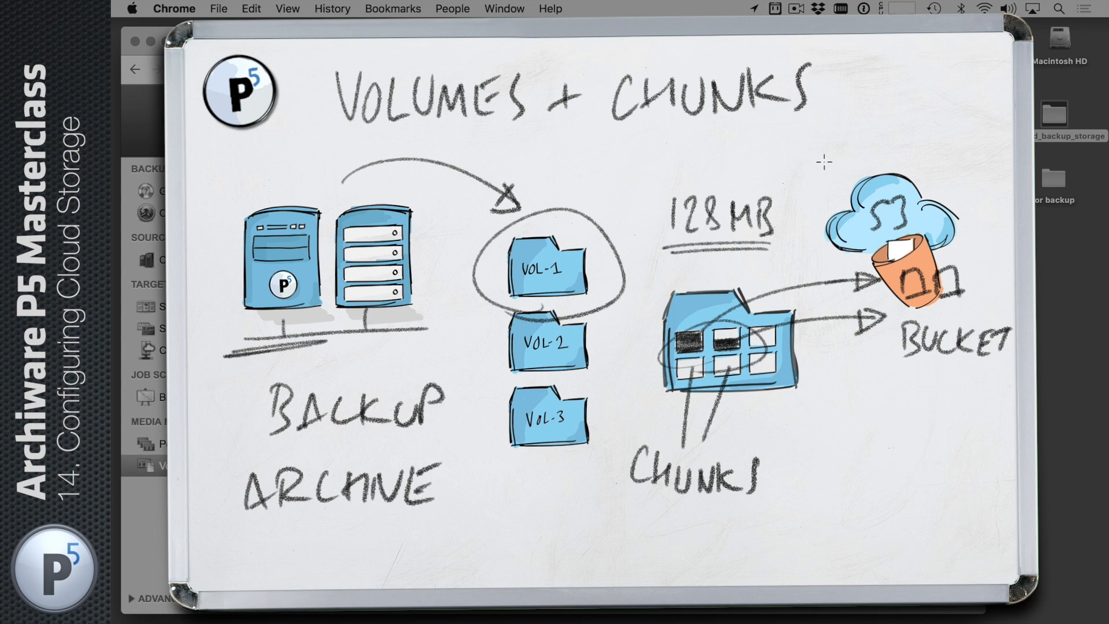
{"action": "mouse_move", "coordinate": [894, 99]}
{"action": "left_mouse_down"}
{"action": "mouse_move", "coordinate": [896, 131]}
{"action": "mouse_move", "coordinate": [941, 139]}
{"action": "left_mouse_up"}
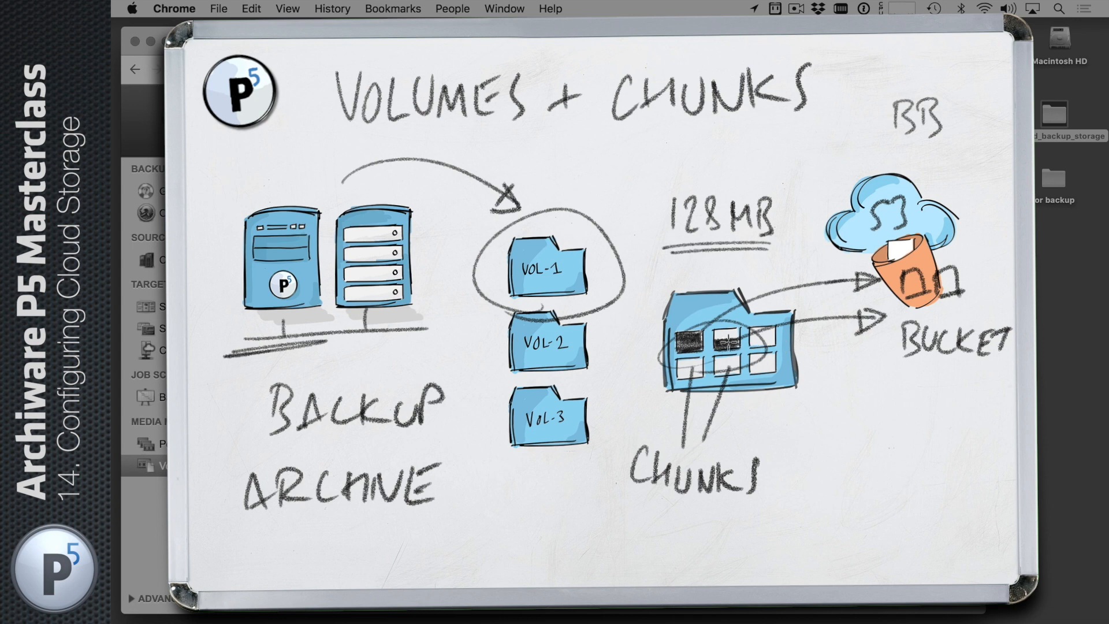
{"action": "mouse_move", "coordinate": [716, 340]}
{"action": "left_mouse_down"}
{"action": "mouse_move", "coordinate": [740, 330]}
{"action": "mouse_move", "coordinate": [759, 346]}
{"action": "mouse_move", "coordinate": [777, 333]}
{"action": "left_mouse_up"}
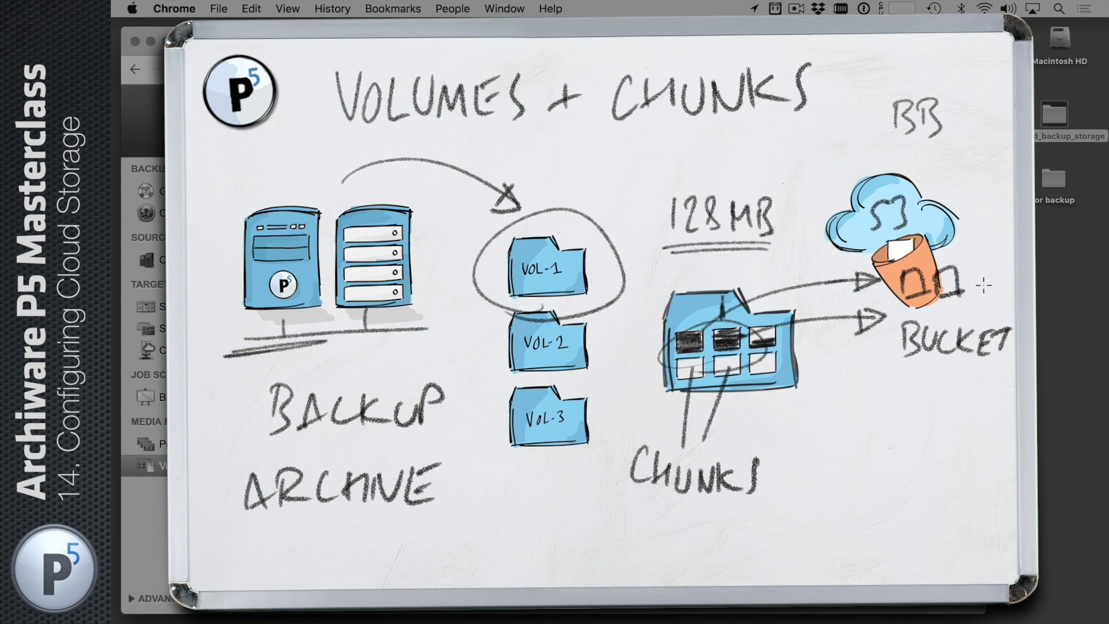
{"action": "mouse_move", "coordinate": [961, 252]}
{"action": "left_mouse_down"}
{"action": "mouse_move", "coordinate": [930, 303]}
{"action": "mouse_move", "coordinate": [963, 300]}
{"action": "mouse_move", "coordinate": [933, 326]}
{"action": "left_mouse_up"}
{"action": "left_click_drag", "start_coordinate": [933, 305], "coordinate": [956, 325]}
{"action": "mouse_move", "coordinate": [966, 300]}
{"action": "left_mouse_down"}
{"action": "mouse_move", "coordinate": [969, 319]}
{"action": "mouse_move", "coordinate": [990, 321]}
{"action": "left_mouse_up"}
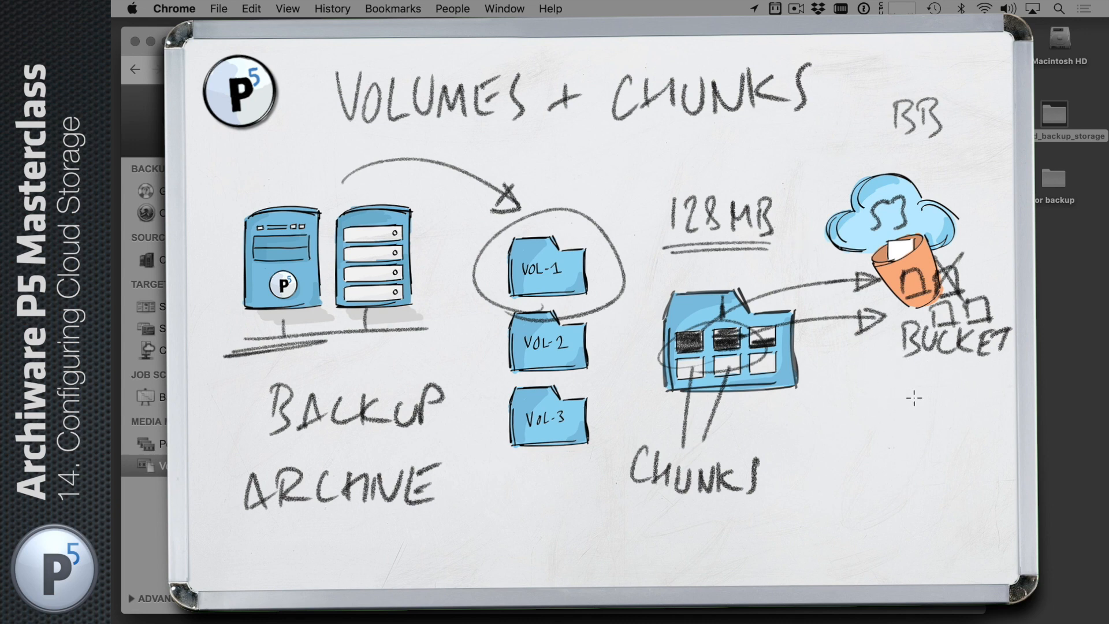
{"action": "mouse_move", "coordinate": [942, 372]}
{"action": "left_mouse_down"}
{"action": "mouse_move", "coordinate": [933, 388]}
{"action": "mouse_move", "coordinate": [774, 399]}
{"action": "mouse_move", "coordinate": [790, 419]}
{"action": "left_mouse_up"}
{"action": "mouse_move", "coordinate": [776, 399]}
{"action": "left_mouse_down"}
{"action": "mouse_move", "coordinate": [801, 394]}
{"action": "mouse_move", "coordinate": [790, 419]}
{"action": "left_mouse_up"}
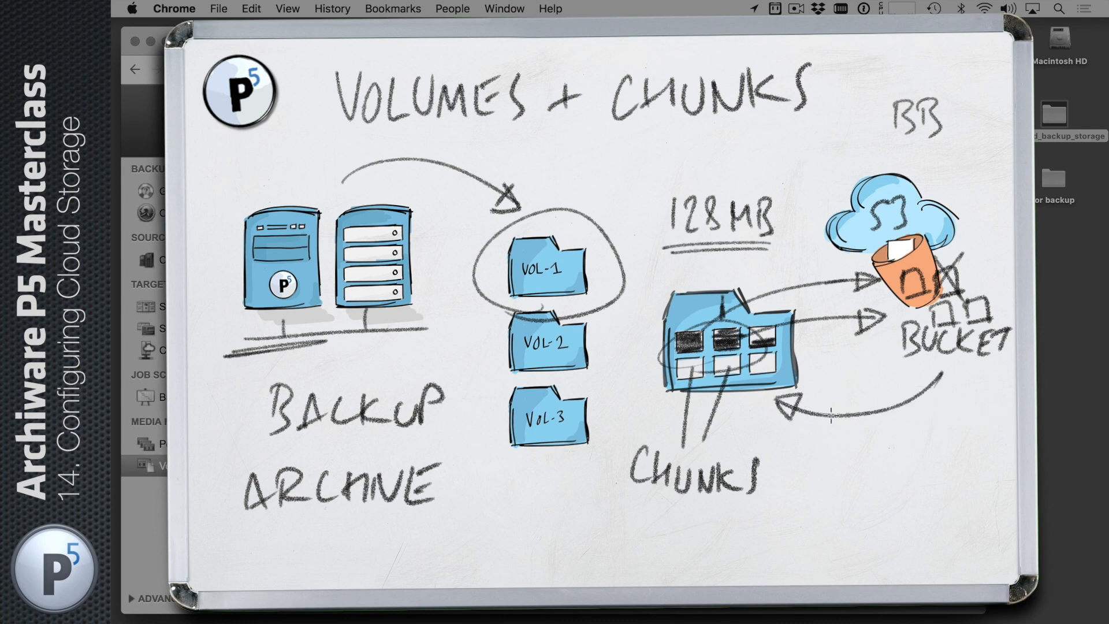
{"action": "mouse_move", "coordinate": [663, 294]}
{"action": "left_mouse_down"}
{"action": "mouse_move", "coordinate": [448, 222]}
{"action": "mouse_move", "coordinate": [422, 243]}
{"action": "mouse_move", "coordinate": [446, 209]}
{"action": "left_mouse_up"}
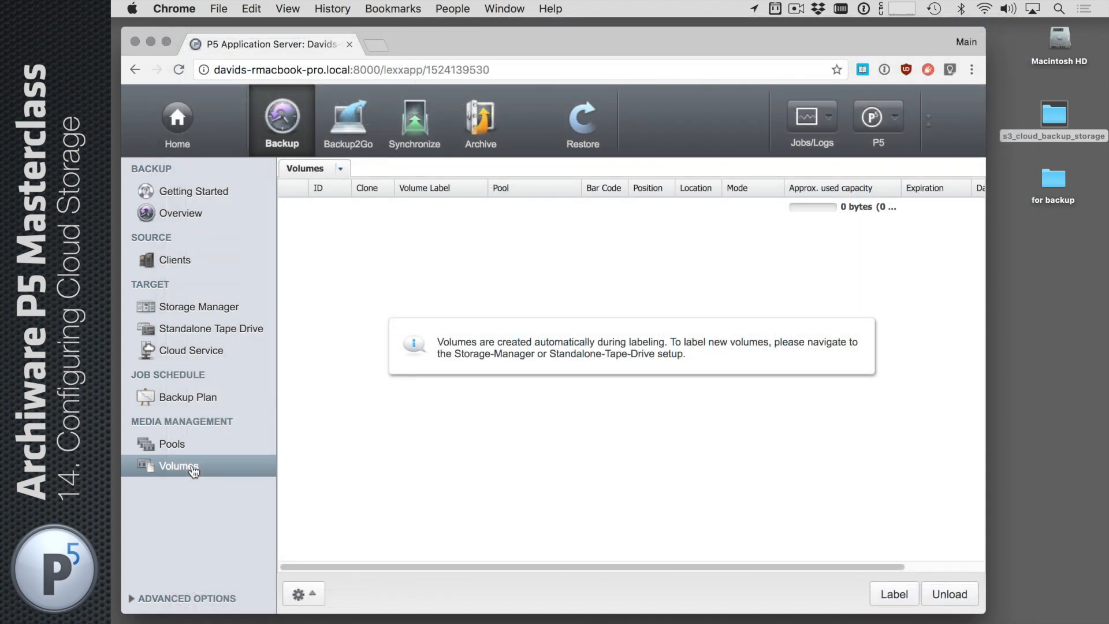
Reopen the Cloud Service list, switch to Transmit to check the refreshed p5-backup-training bucket, and return to Chrome
{"action": "left_click", "coordinate": [224, 347]}
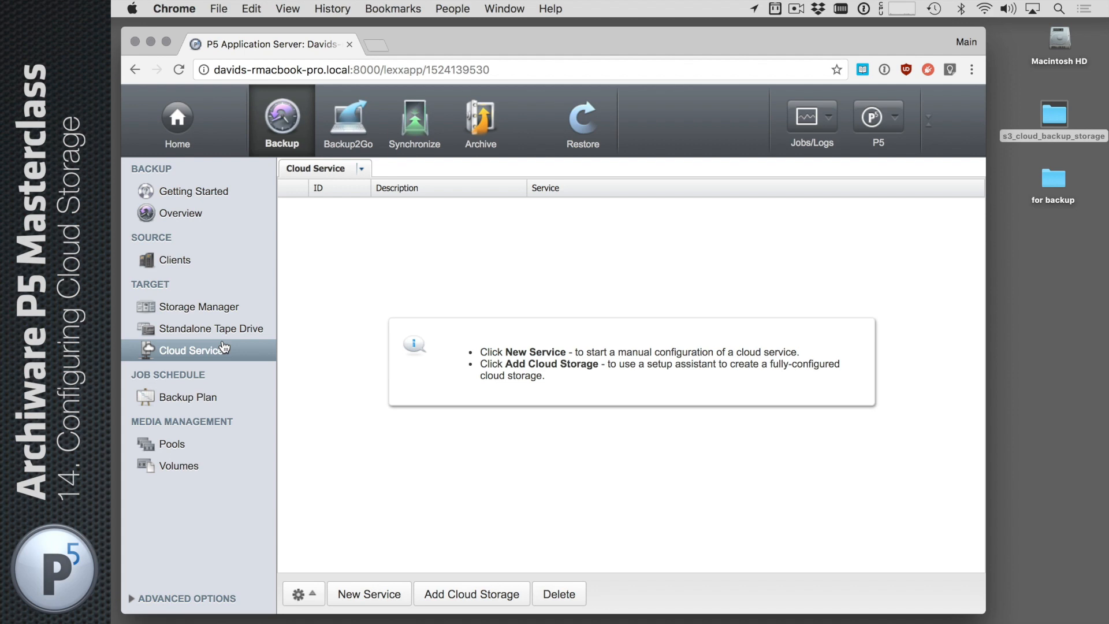
{"action": "key", "text": "super+Tab"}
{"action": "key", "text": "super+Tab"}
{"action": "key", "text": "super+Tab"}
{"action": "key", "text": "super+Tab"}
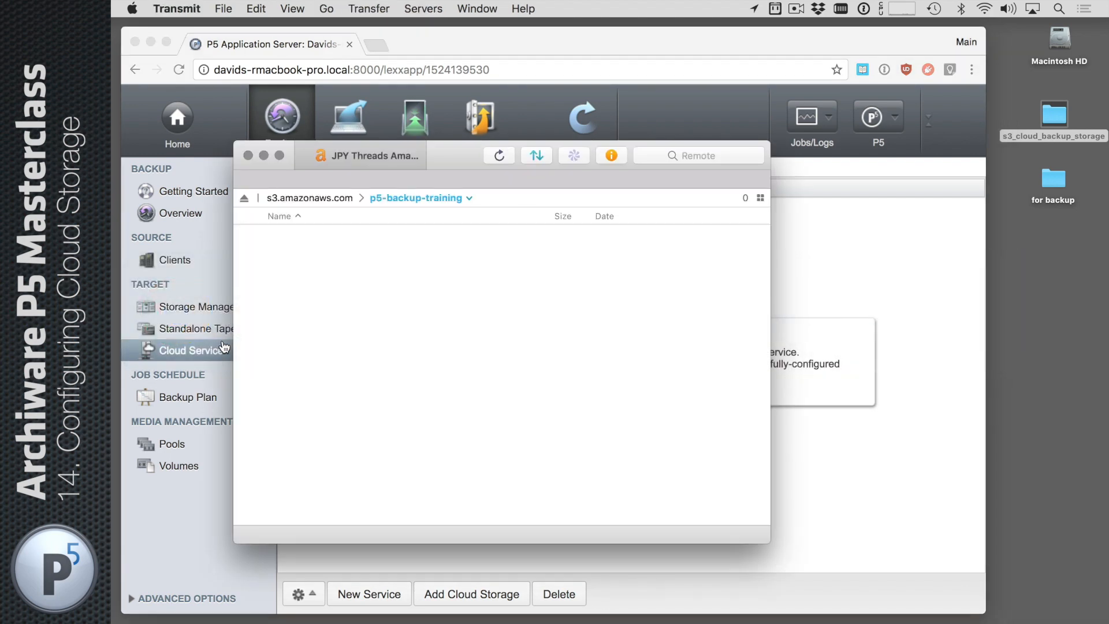
{"action": "key", "text": "super+r"}
{"action": "left_click_drag", "start_coordinate": [456, 151], "coordinate": [625, 162]}
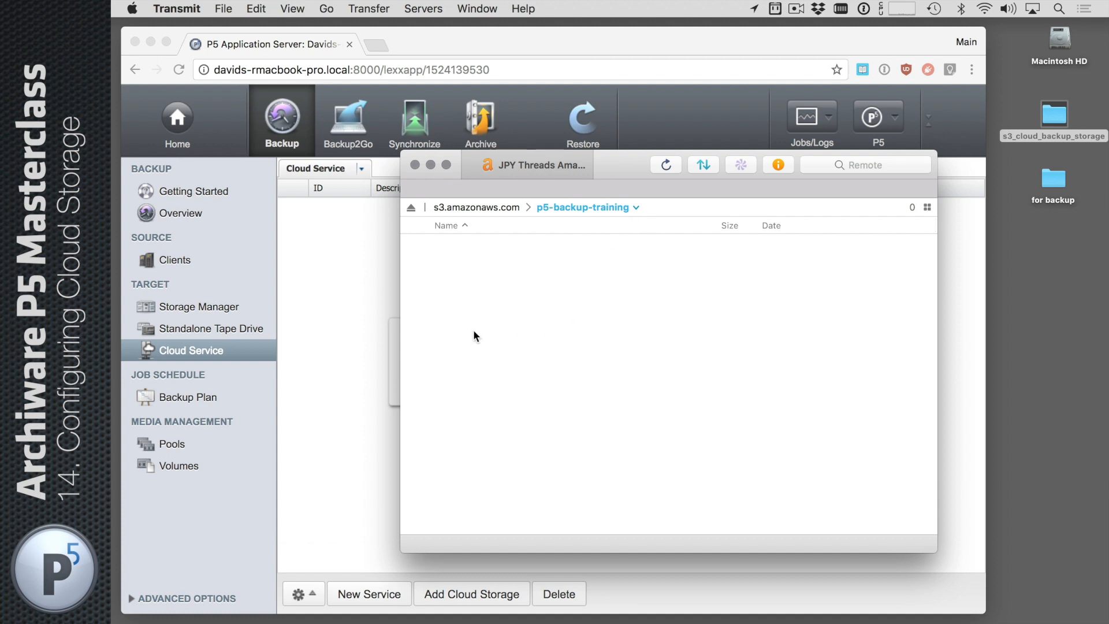
{"action": "left_click", "coordinate": [351, 299]}
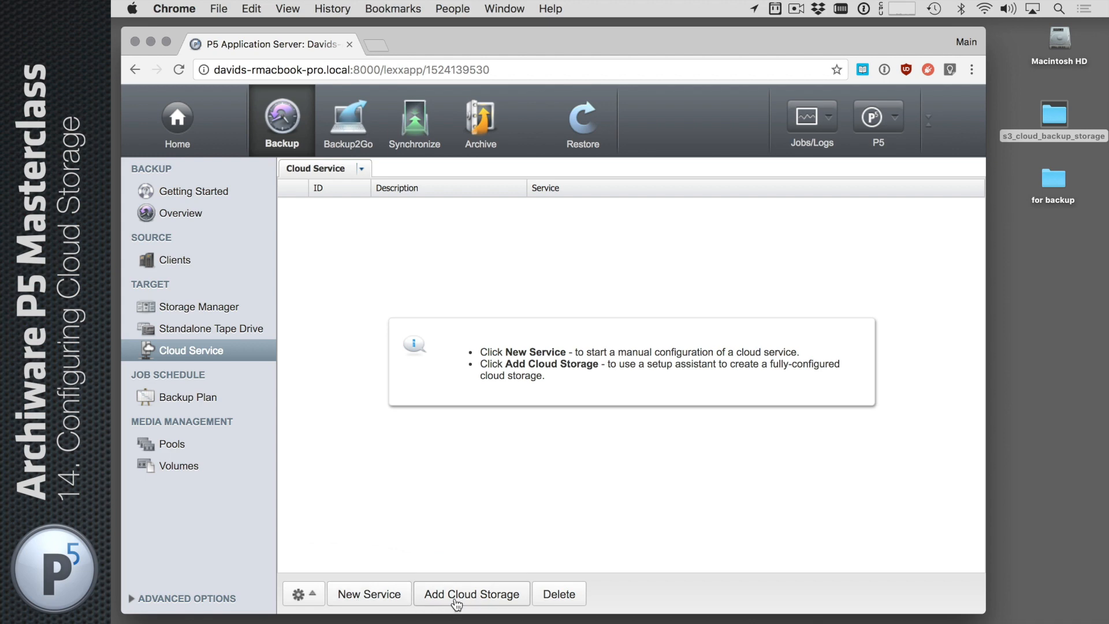
Start the Add Cloud Storage assistant and create a new cloud service with Amazon S3 as the provider
{"action": "left_click", "coordinate": [504, 598]}
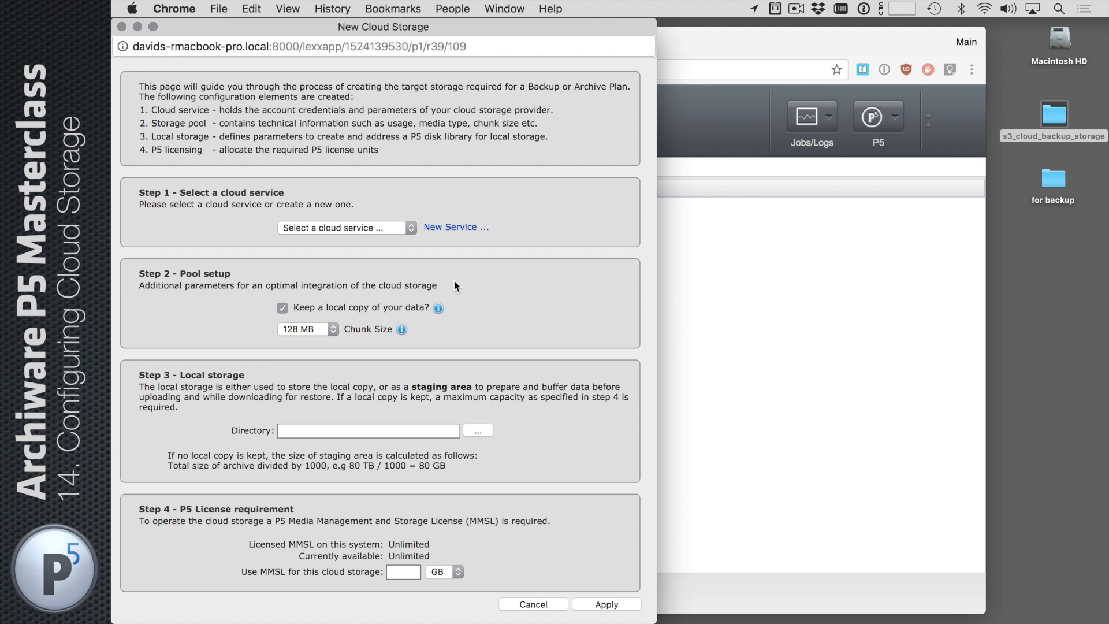
{"action": "left_click", "coordinate": [454, 231]}
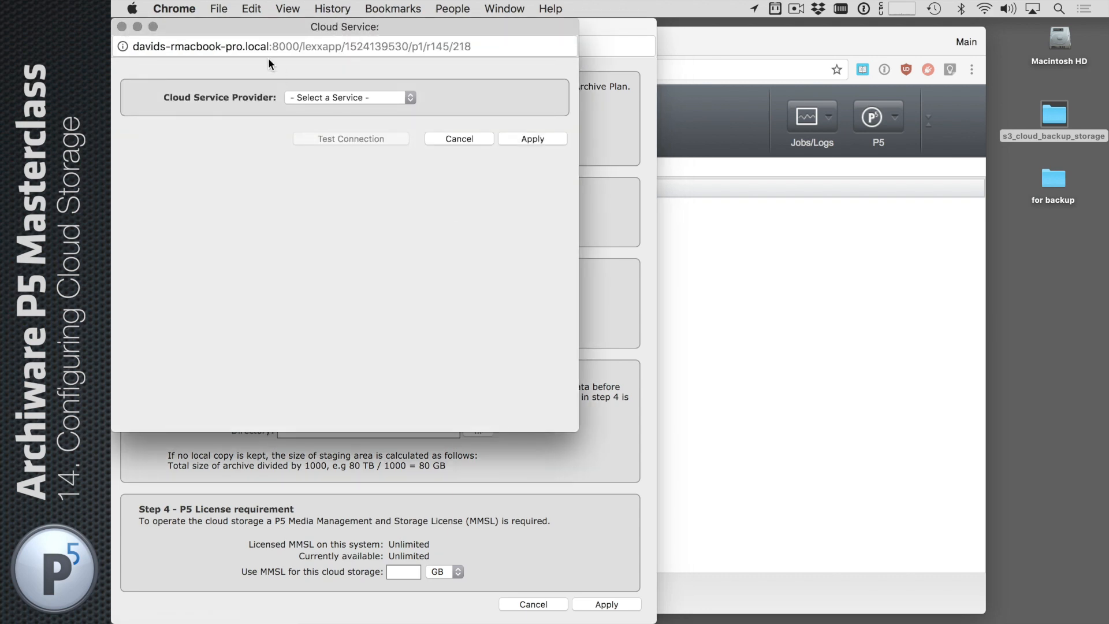
{"action": "left_click_drag", "start_coordinate": [236, 29], "coordinate": [588, 176]}
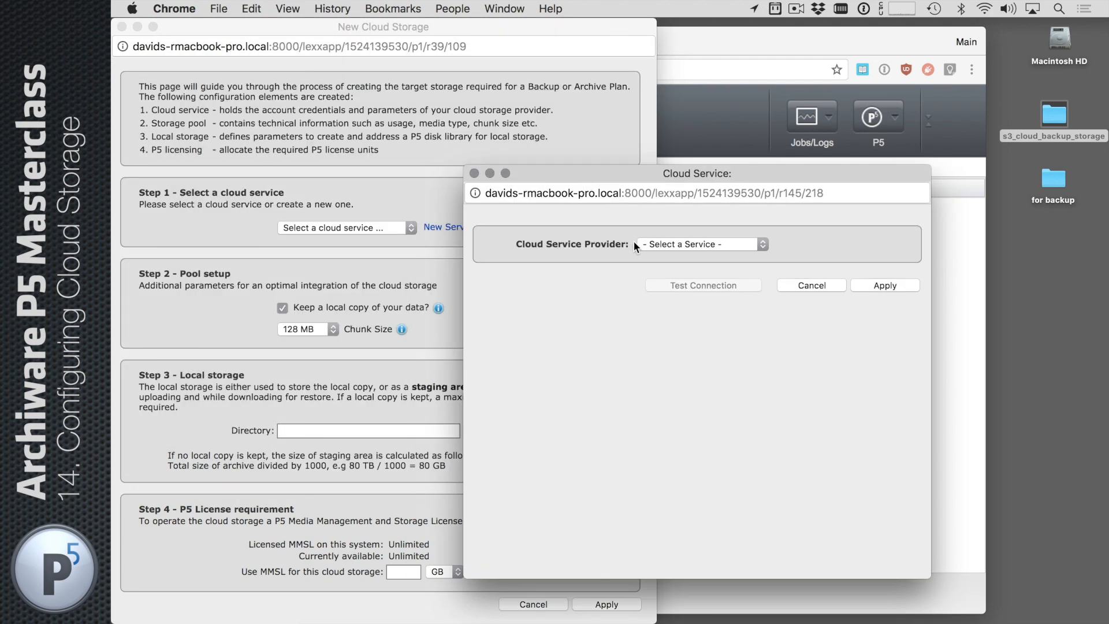
{"action": "left_click", "coordinate": [662, 244]}
{"action": "left_click", "coordinate": [662, 255]}
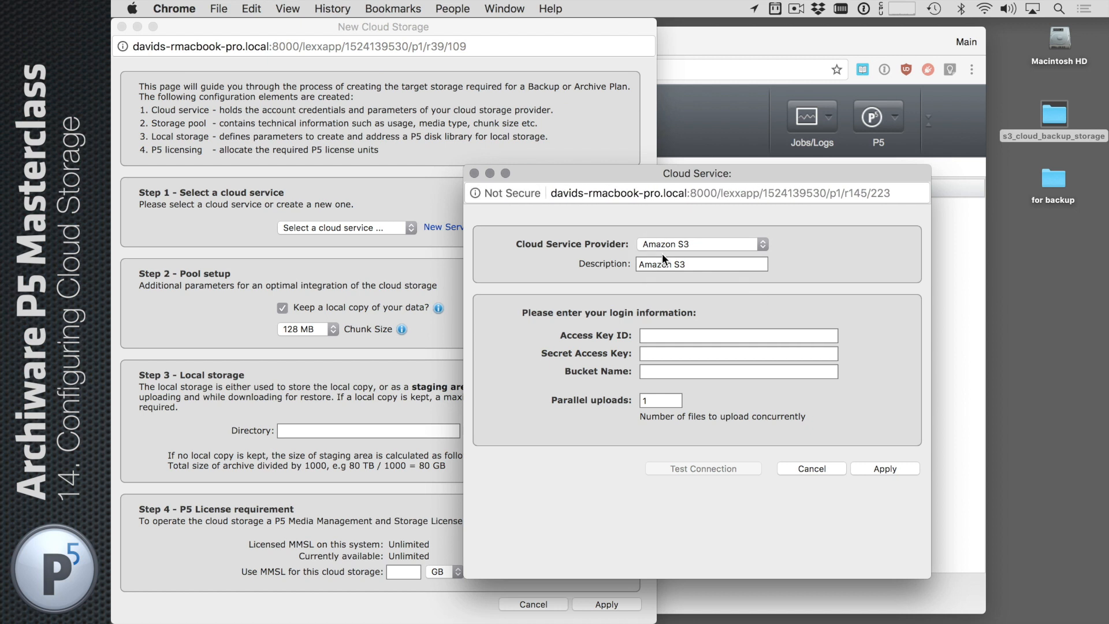
Enter the access key ID, secret access key and bucket name p5-backup-training, set parallel uploads to 2, and save the service
{"action": "left_click", "coordinate": [663, 333]}
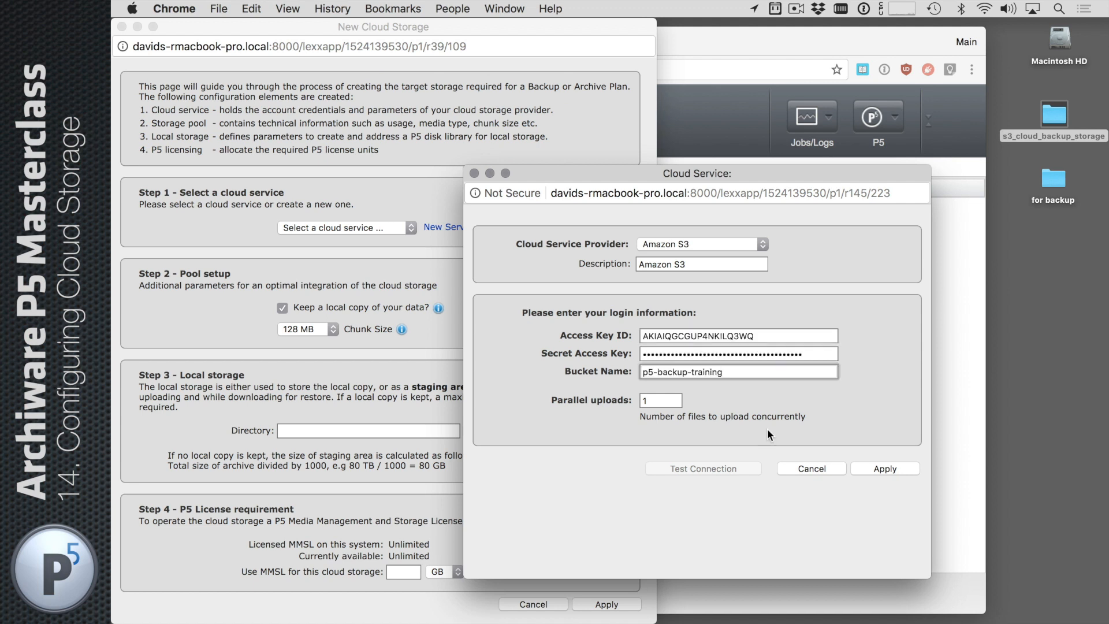
{"action": "double_click", "coordinate": [669, 402]}
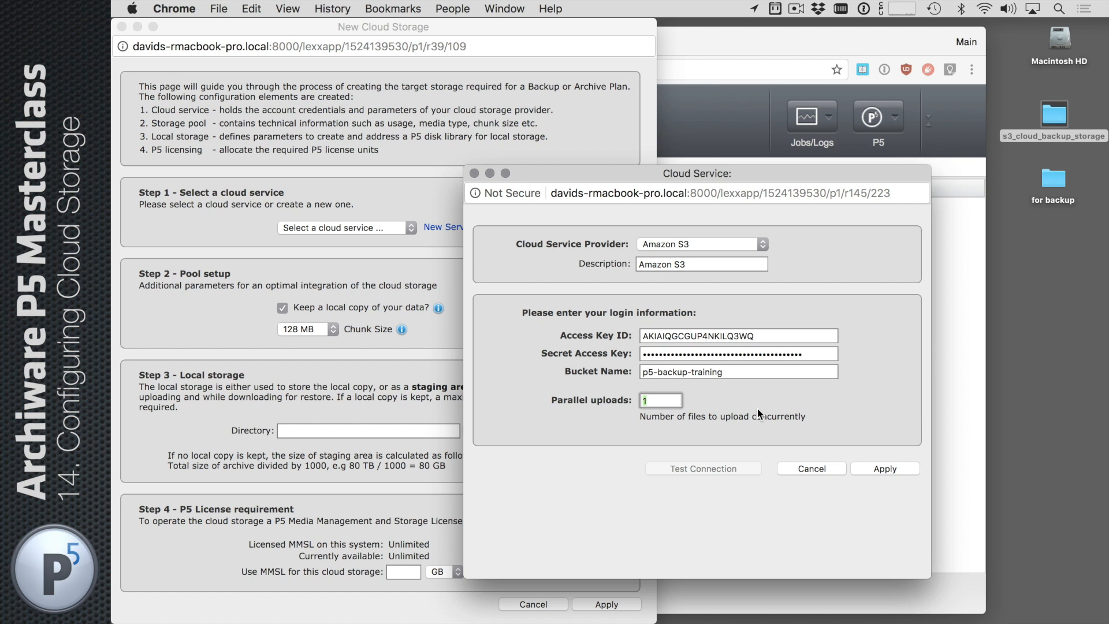
{"action": "type", "text": "2"}
{"action": "left_click", "coordinate": [889, 469]}
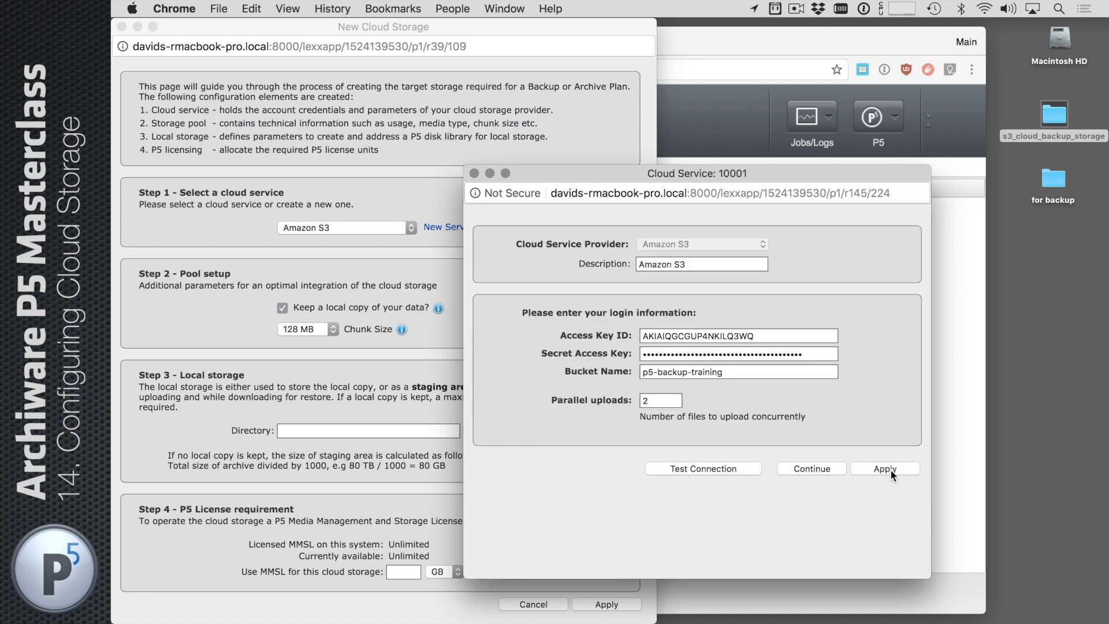
Test the Amazon S3 service connection, return to the assistant, and turn off keeping a local copy of the data
{"action": "left_click", "coordinate": [731, 469]}
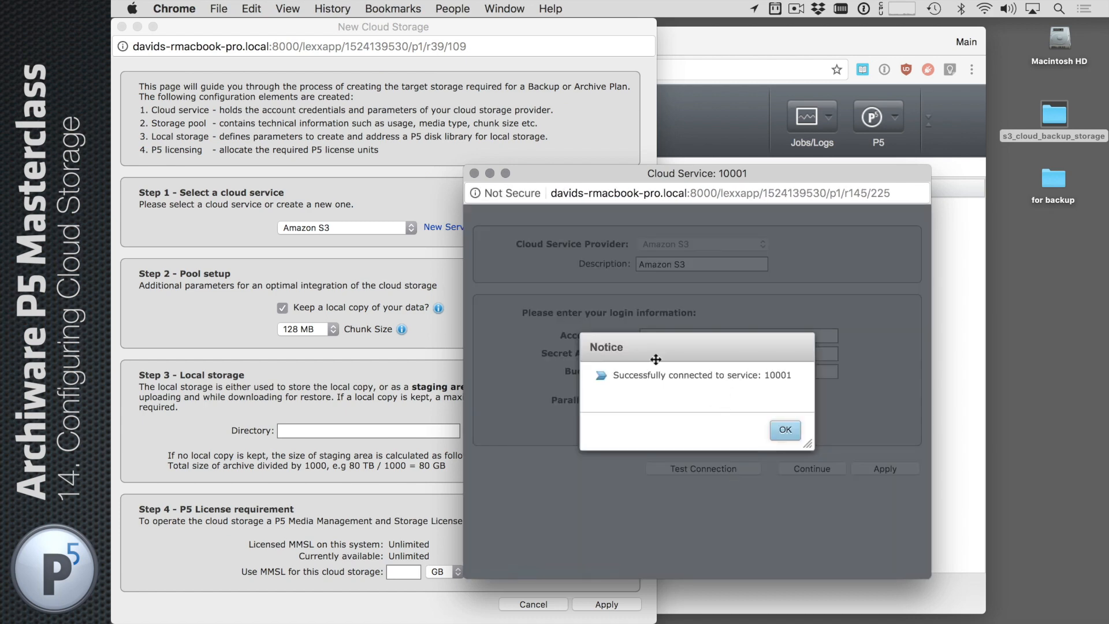
{"action": "left_click_drag", "start_coordinate": [661, 352], "coordinate": [630, 279]}
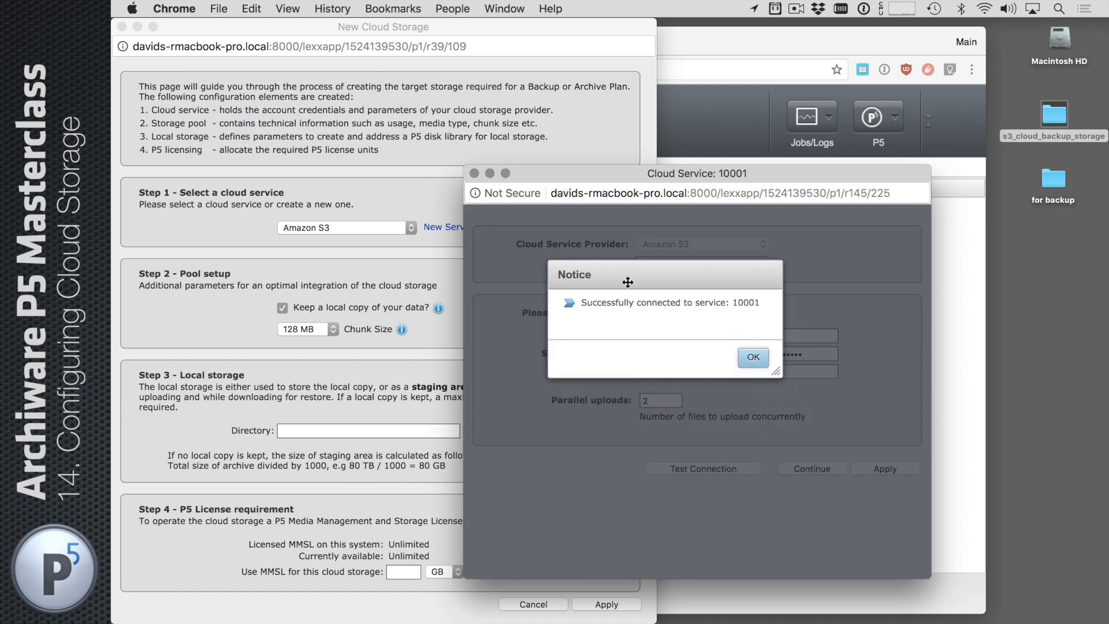
{"action": "left_click", "coordinate": [753, 358]}
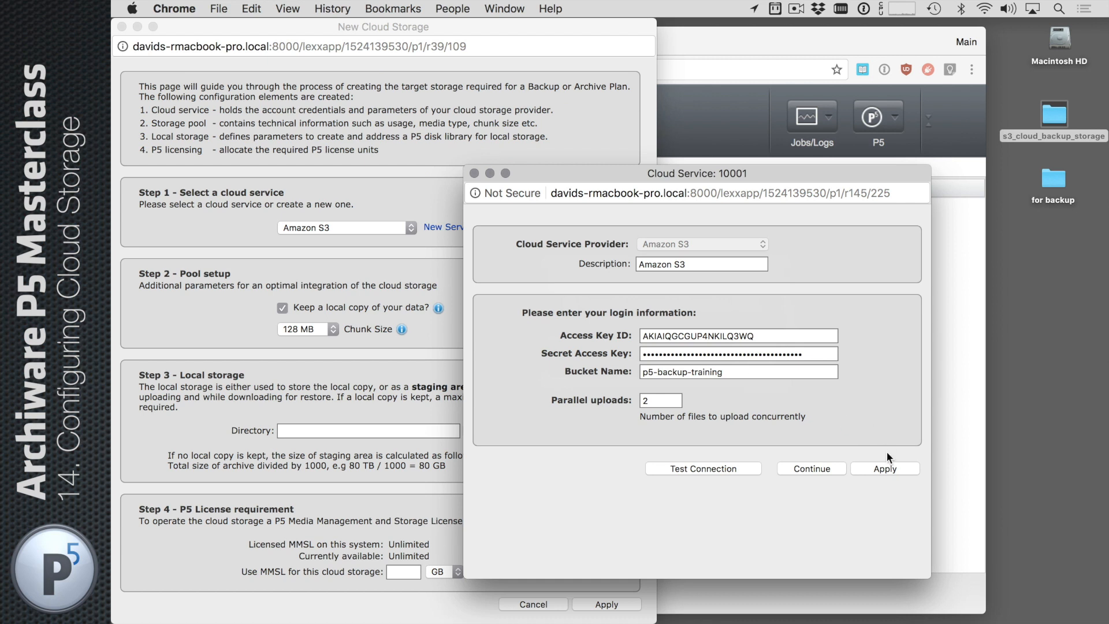
{"action": "left_click", "coordinate": [812, 469]}
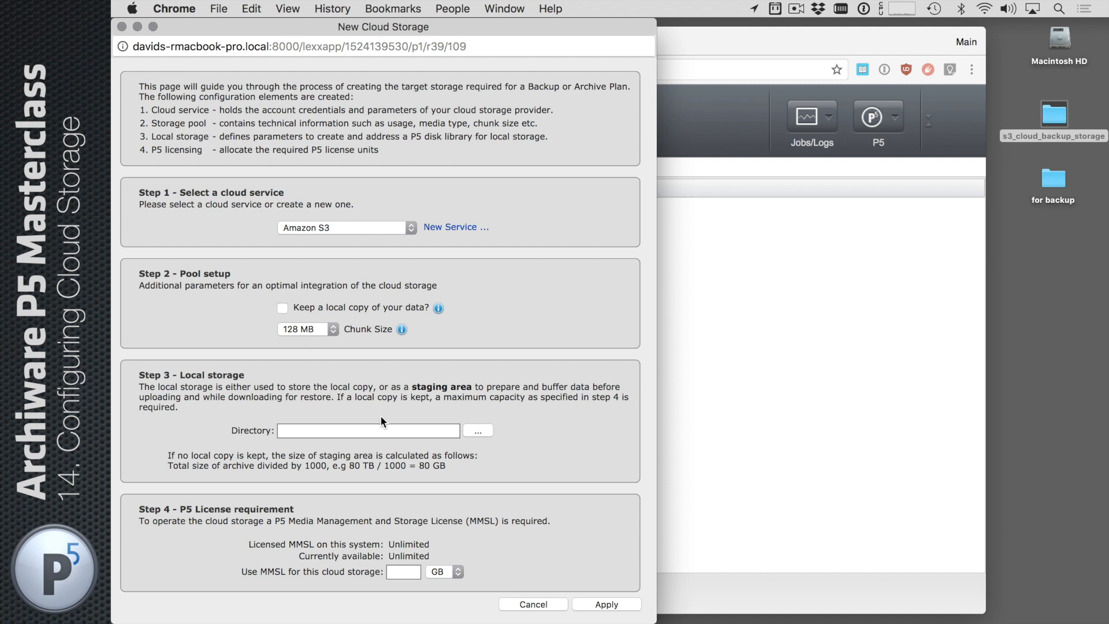
Open the s3_cloud_backup_storage folder in Finder to check its contents, close it, and return to the assistant
{"action": "left_click", "coordinate": [399, 431]}
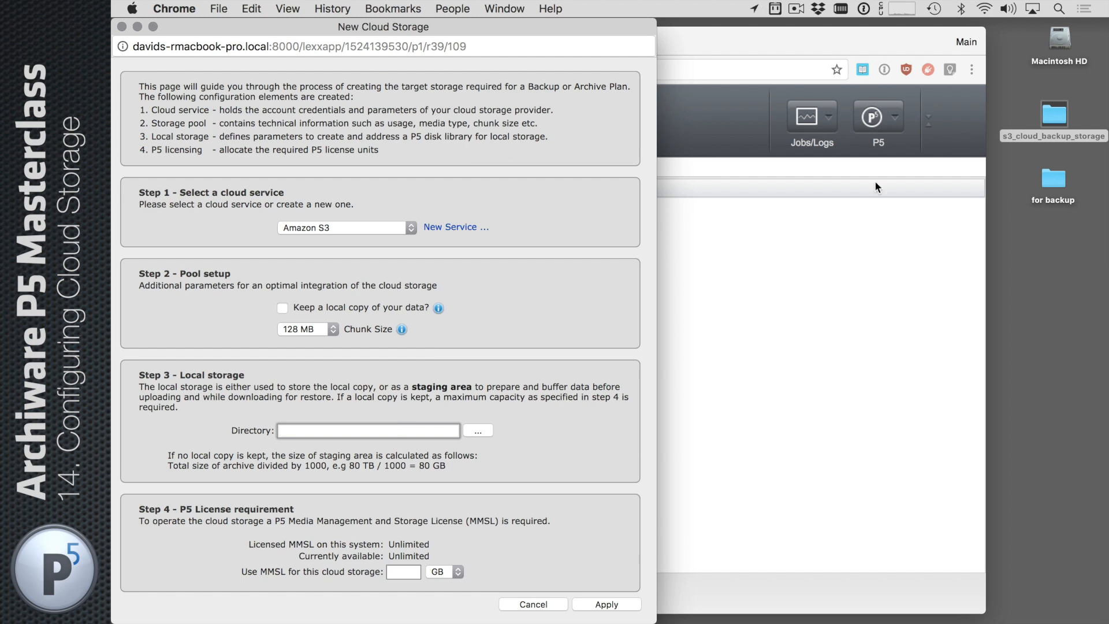
{"action": "double_click", "coordinate": [1057, 118]}
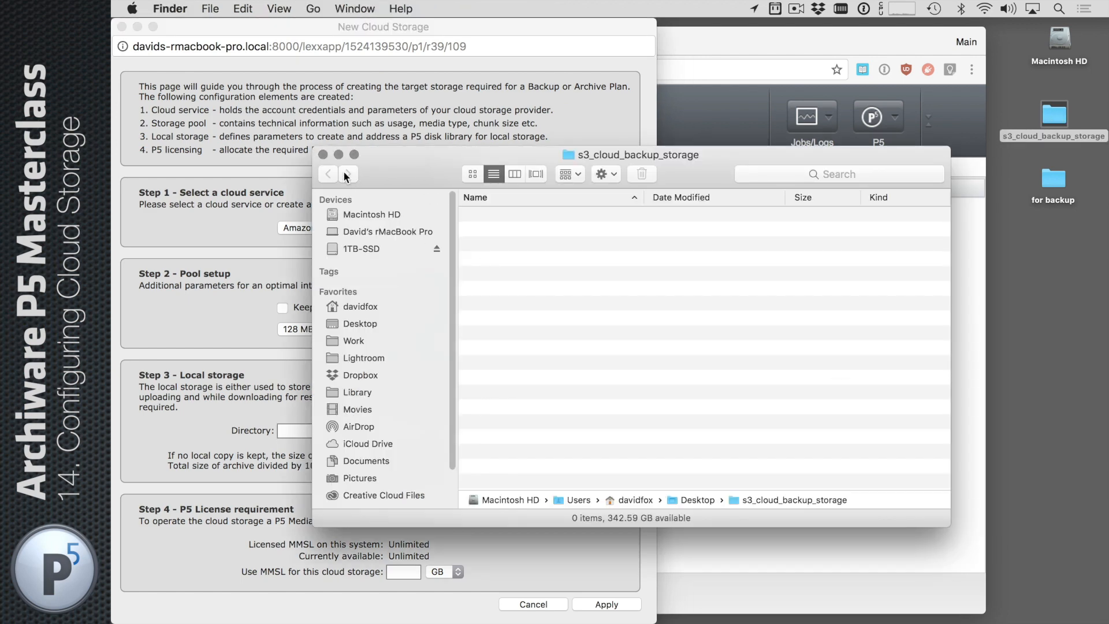
{"action": "left_click", "coordinate": [323, 154]}
{"action": "left_click", "coordinate": [437, 414]}
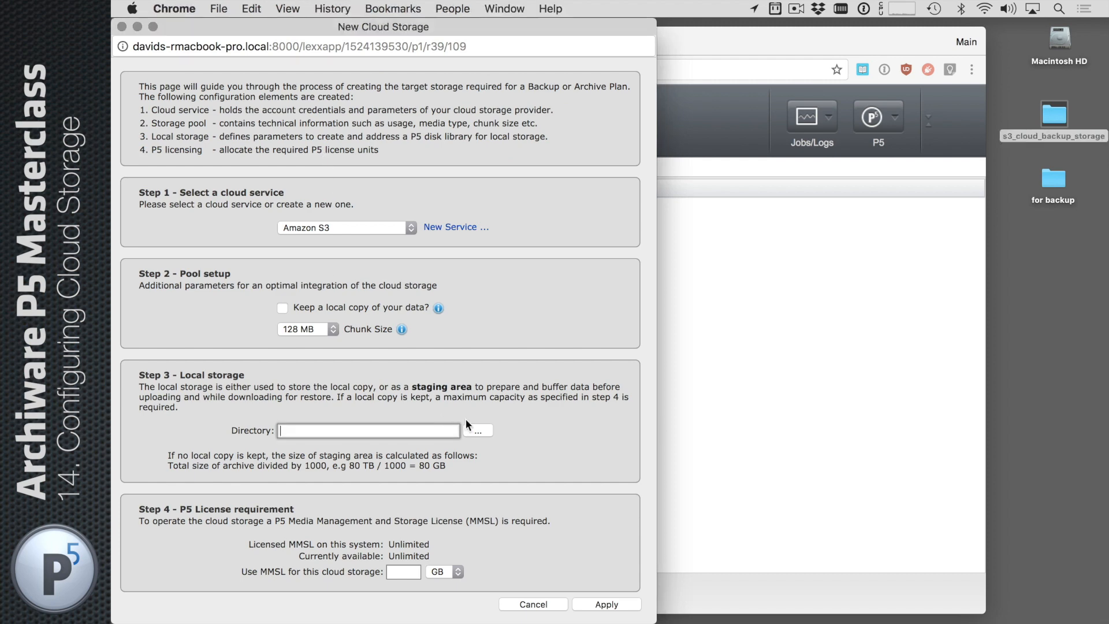
Browse to the s3_cloud_backup_storage folder on the Desktop and select it as the local storage directory
{"action": "left_click", "coordinate": [479, 428]}
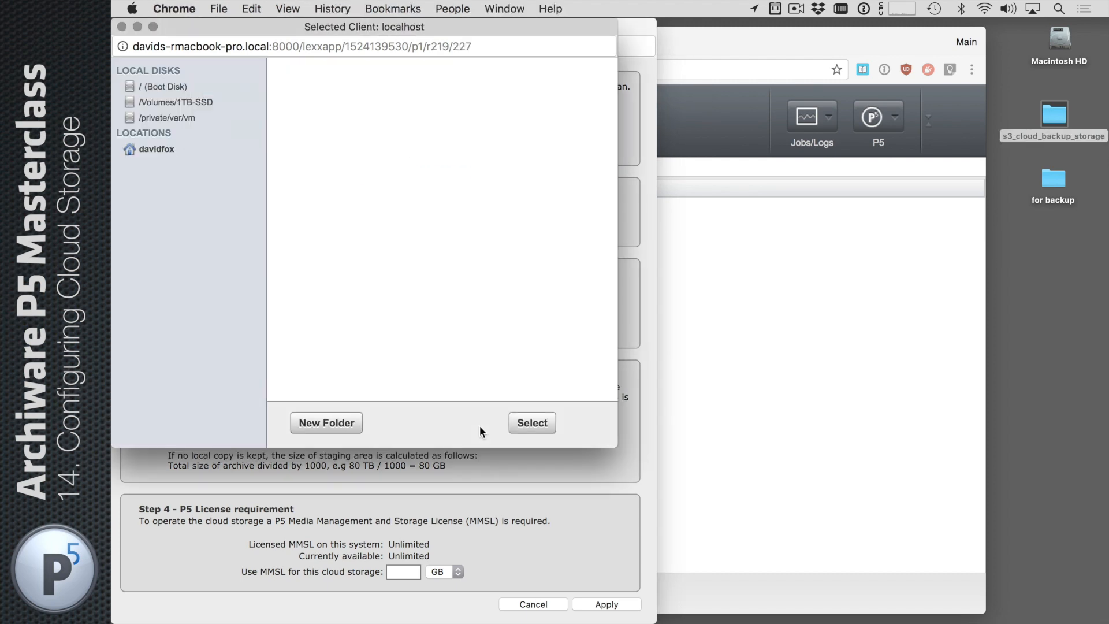
{"action": "left_click", "coordinate": [173, 150]}
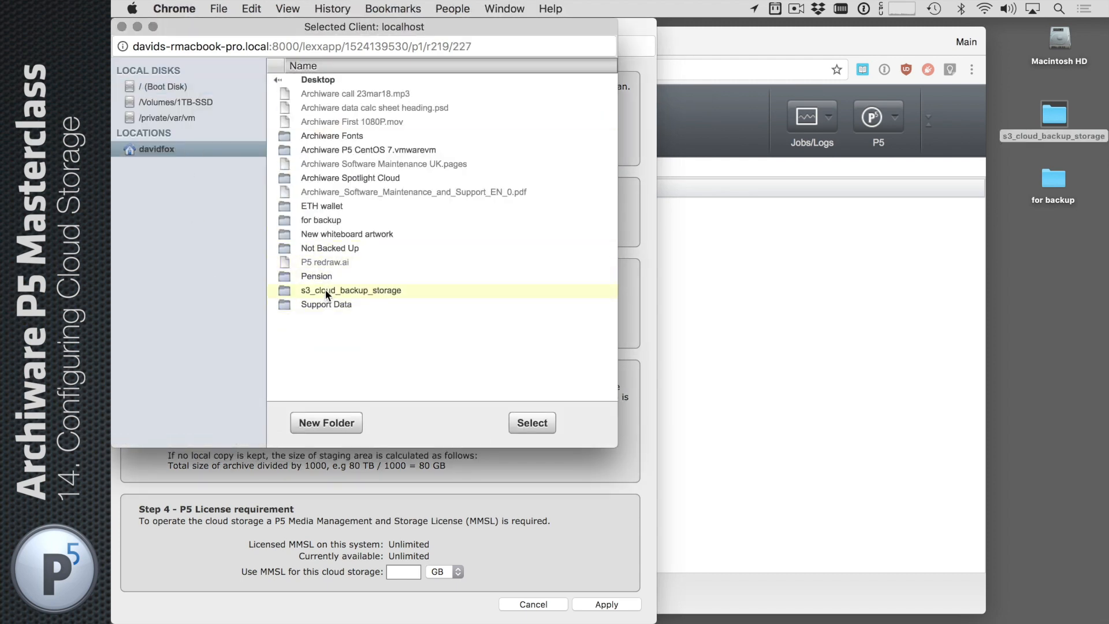
{"action": "left_click", "coordinate": [325, 289]}
{"action": "left_click", "coordinate": [543, 421]}
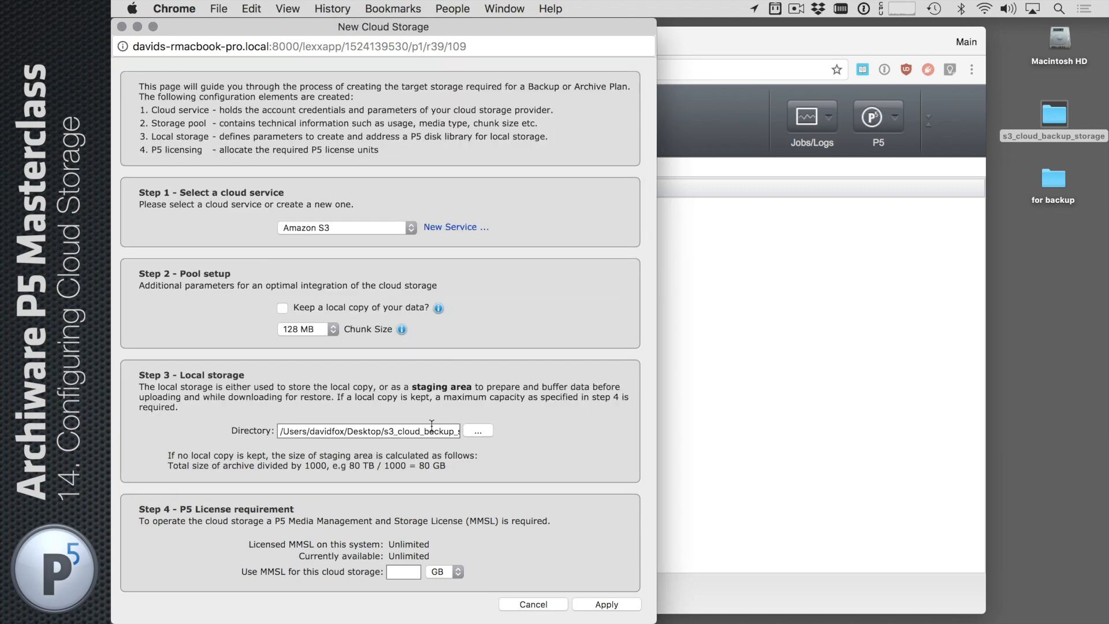
{"action": "left_click", "coordinate": [432, 428]}
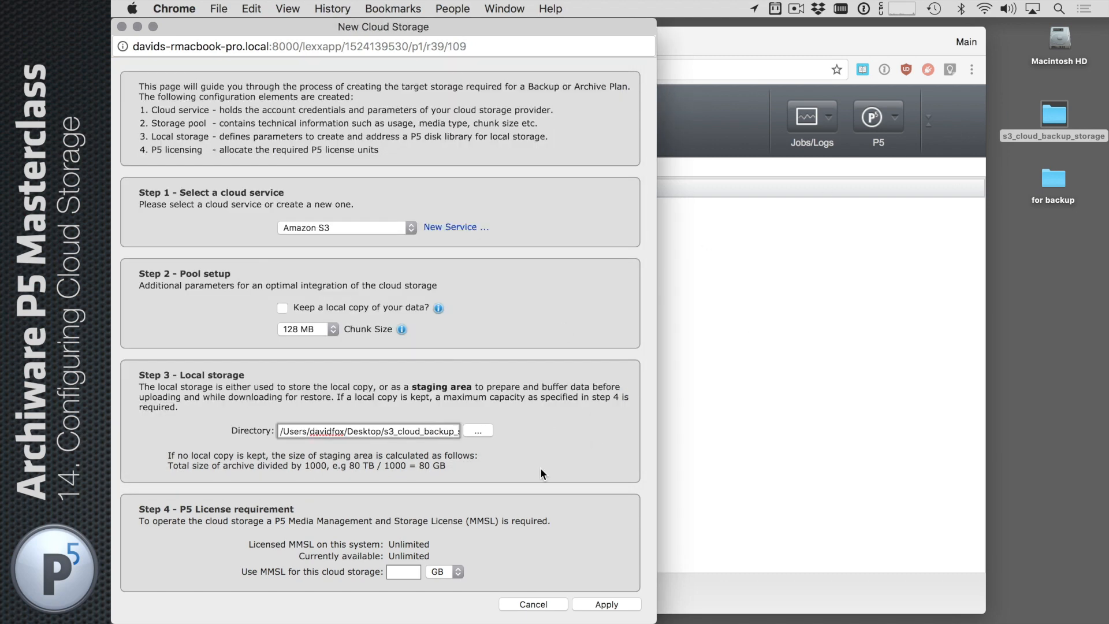
Allocate 500 GB of MMSL license to the cloud storage, apply the setup, and acknowledge the notice
{"action": "left_click", "coordinate": [408, 570]}
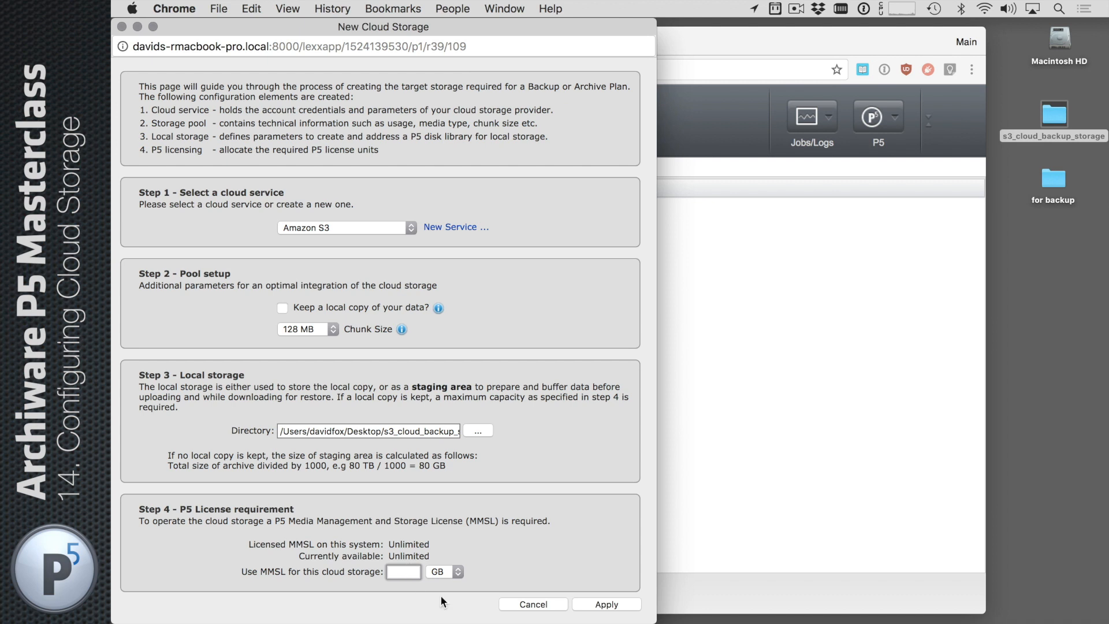
{"action": "type", "text": "500"}
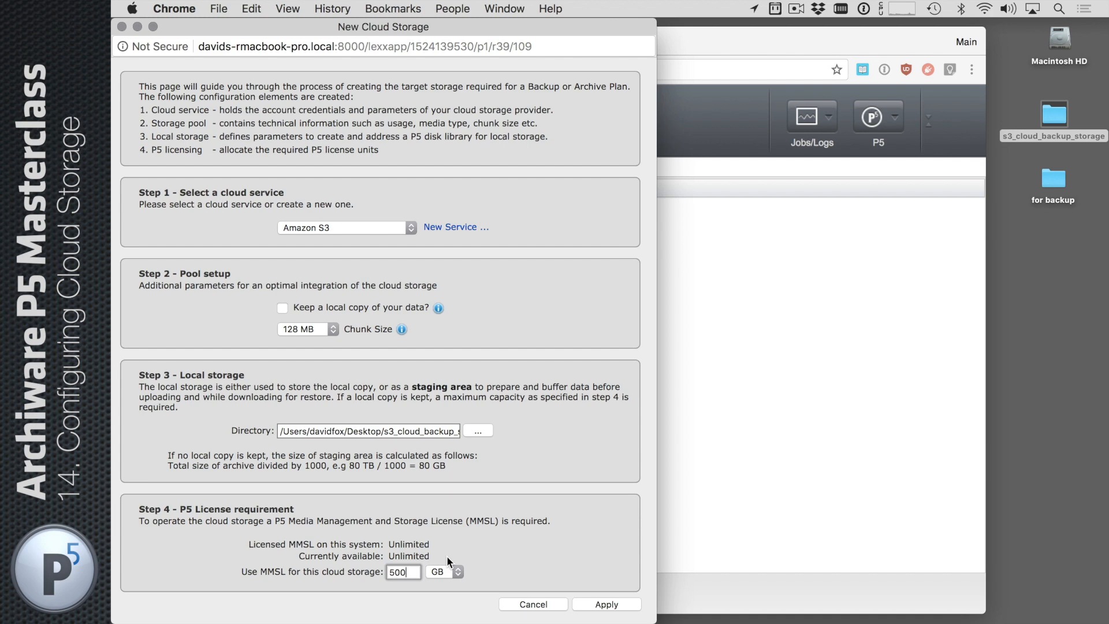
{"action": "left_click", "coordinate": [603, 604]}
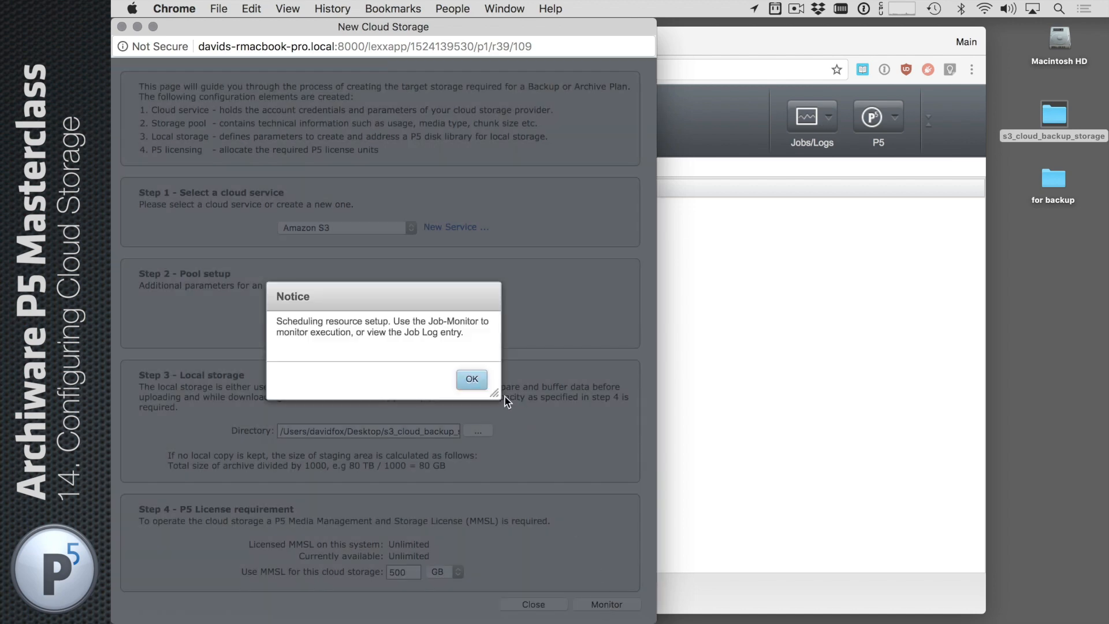
{"action": "left_click", "coordinate": [472, 381]}
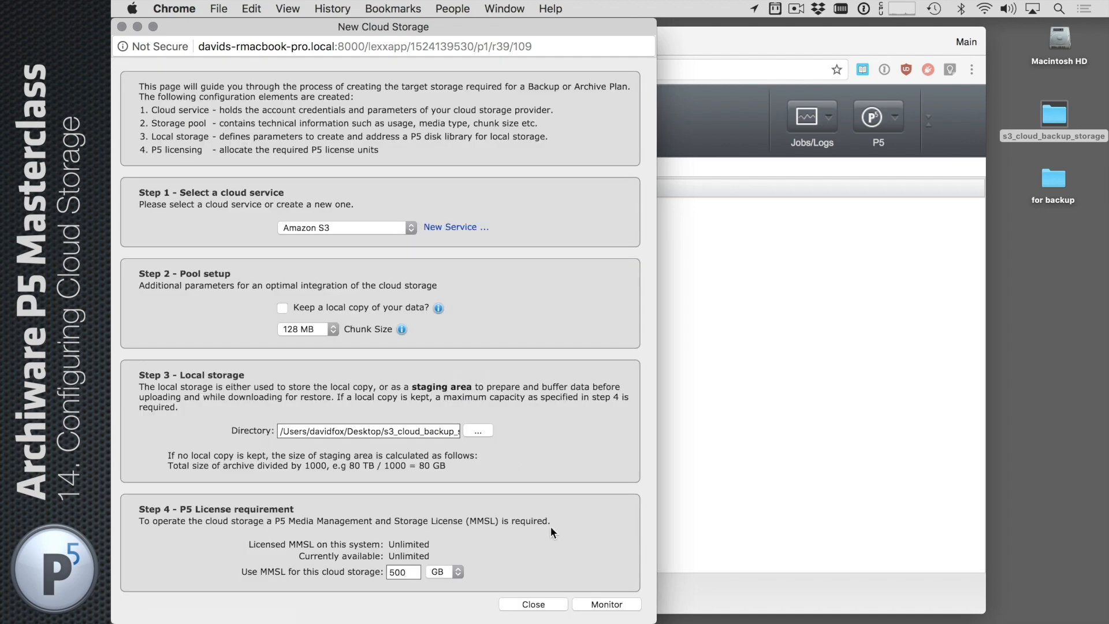
Open the Job Monitor to follow the pool labeling job, and move its window clear of the Backup sidebar
{"action": "left_click", "coordinate": [600, 605]}
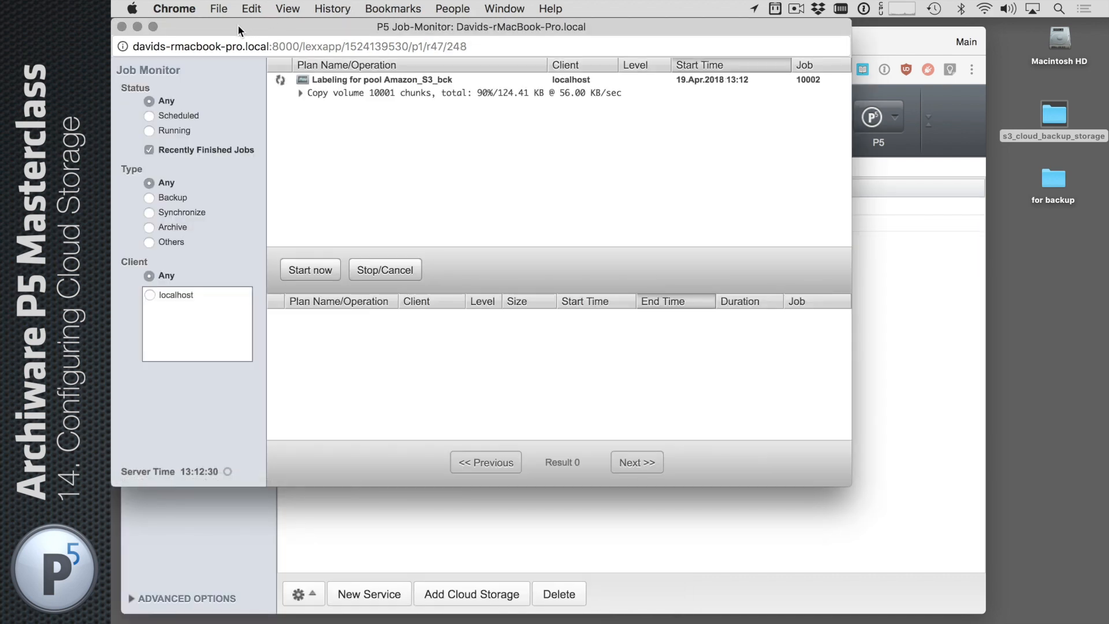
{"action": "left_click_drag", "start_coordinate": [238, 25], "coordinate": [352, 117]}
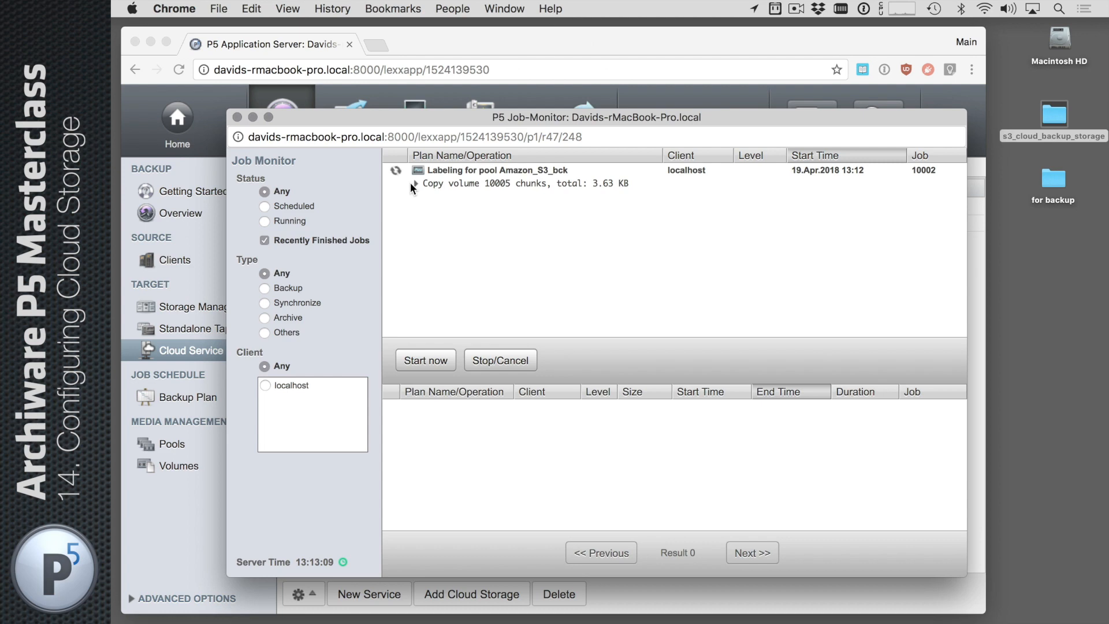
{"action": "left_click_drag", "start_coordinate": [350, 121], "coordinate": [524, 161]}
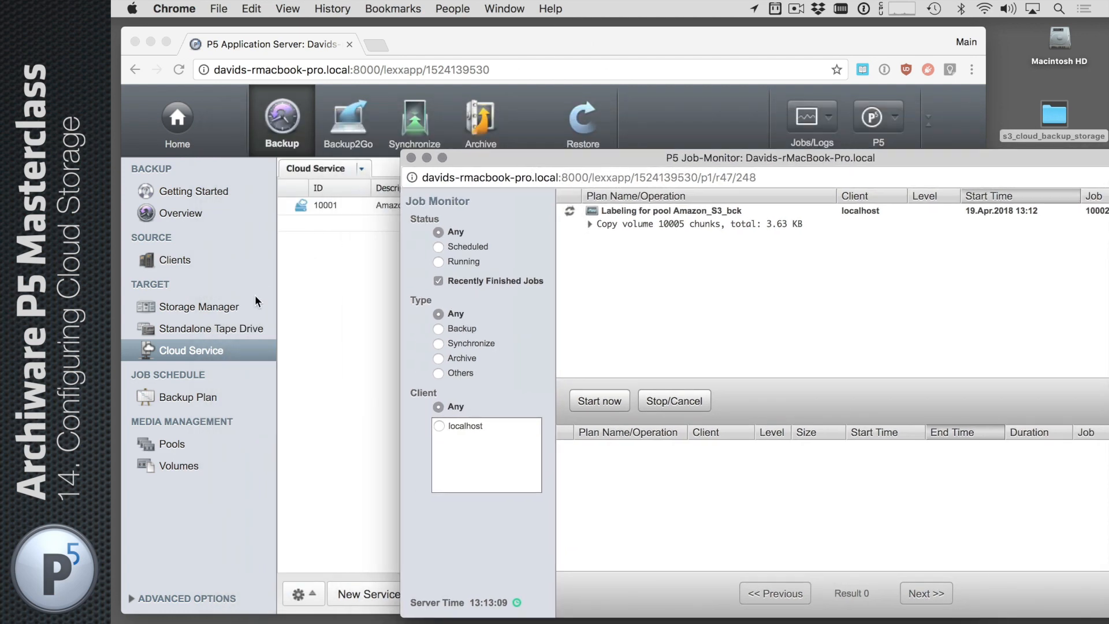
Open the Amazon_S3 disk library in the Storage Manager, examine its container file count and size, and close the configuration
{"action": "left_click", "coordinate": [217, 307]}
{"action": "left_click", "coordinate": [217, 307]}
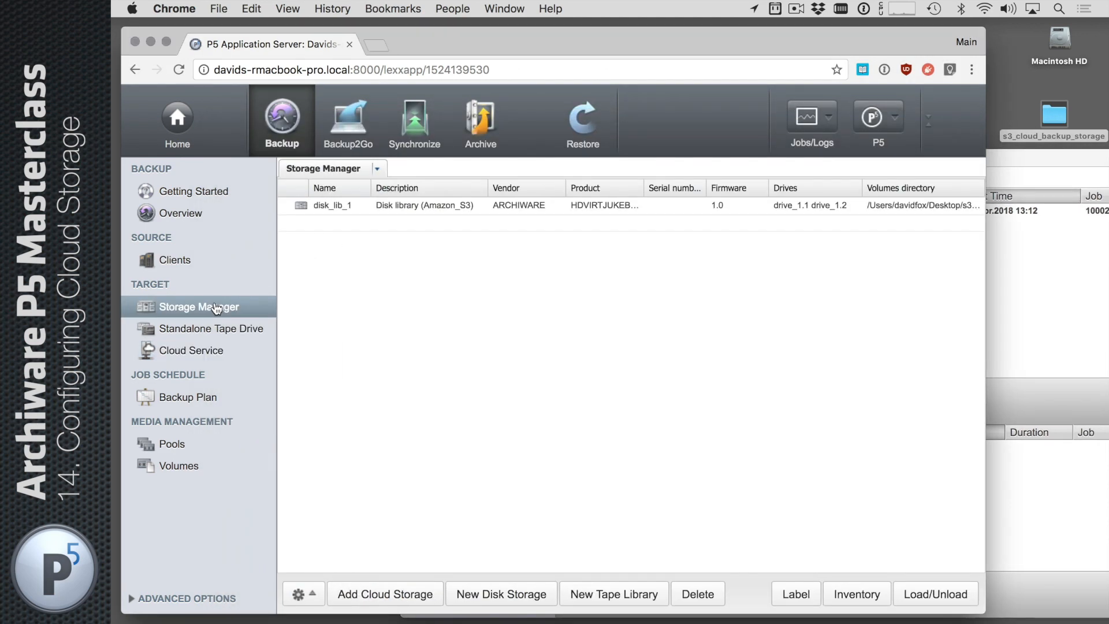
{"action": "left_click", "coordinate": [394, 206]}
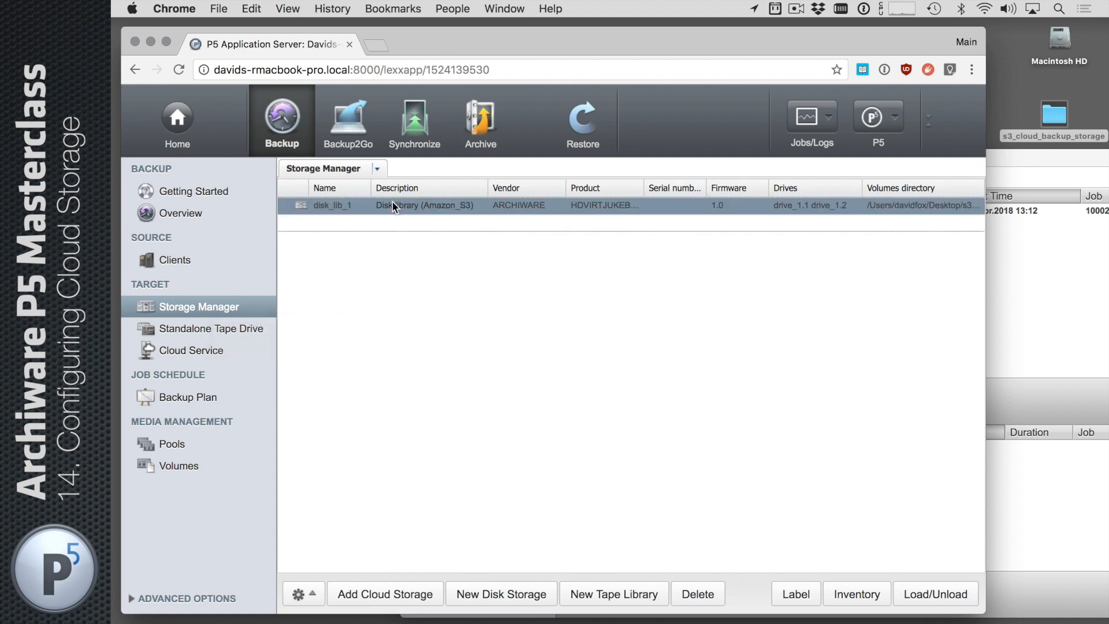
{"action": "double_click", "coordinate": [394, 205]}
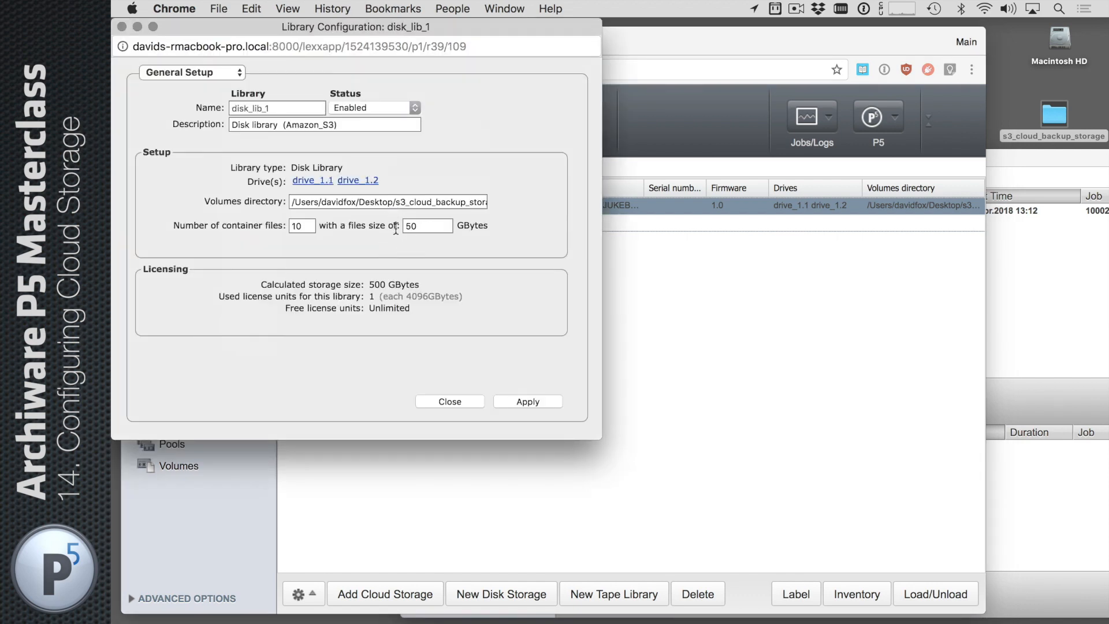
{"action": "left_click", "coordinate": [306, 225]}
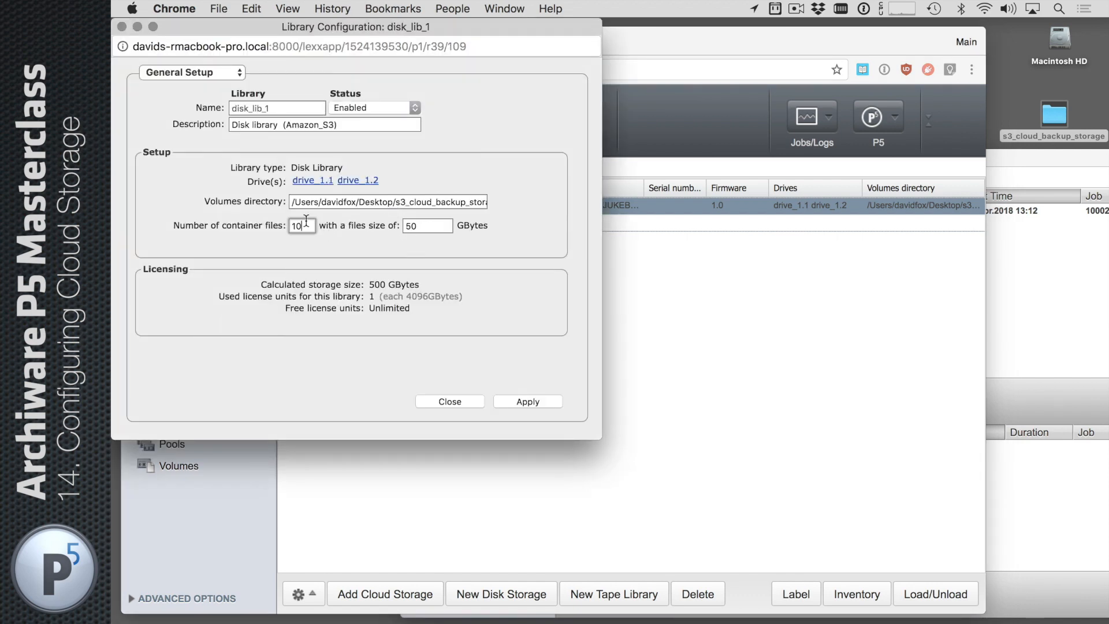
{"action": "left_click", "coordinate": [438, 229]}
{"action": "left_click", "coordinate": [450, 401]}
Check the finished labeling job's details in the Job Monitor, and close both the details and the monitor
{"action": "left_click_drag", "start_coordinate": [1046, 157], "coordinate": [836, 97]}
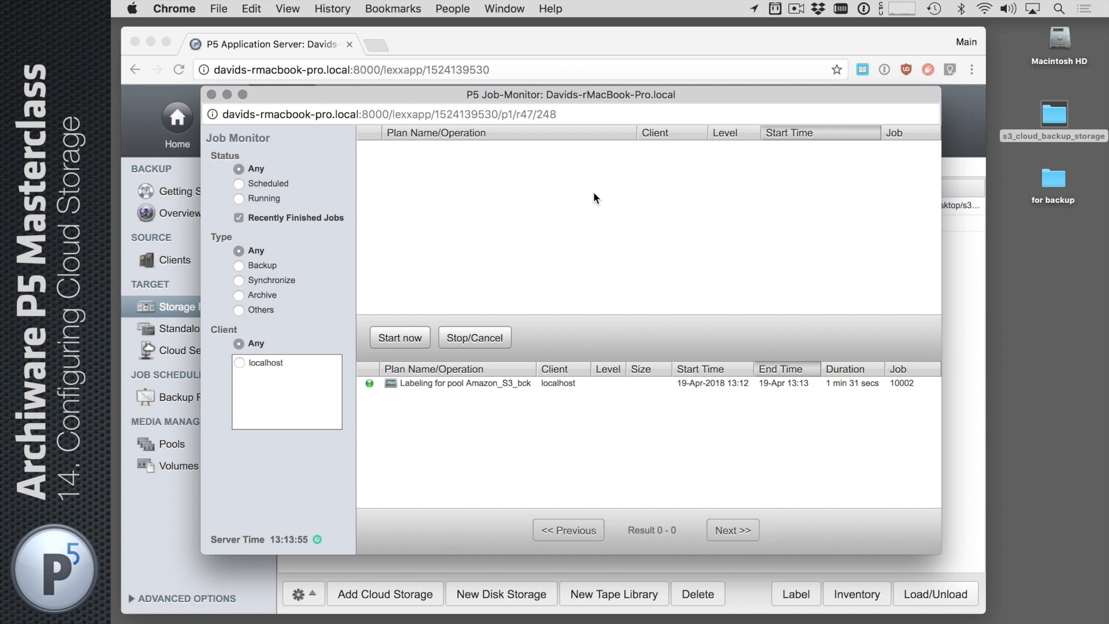
{"action": "double_click", "coordinate": [460, 382]}
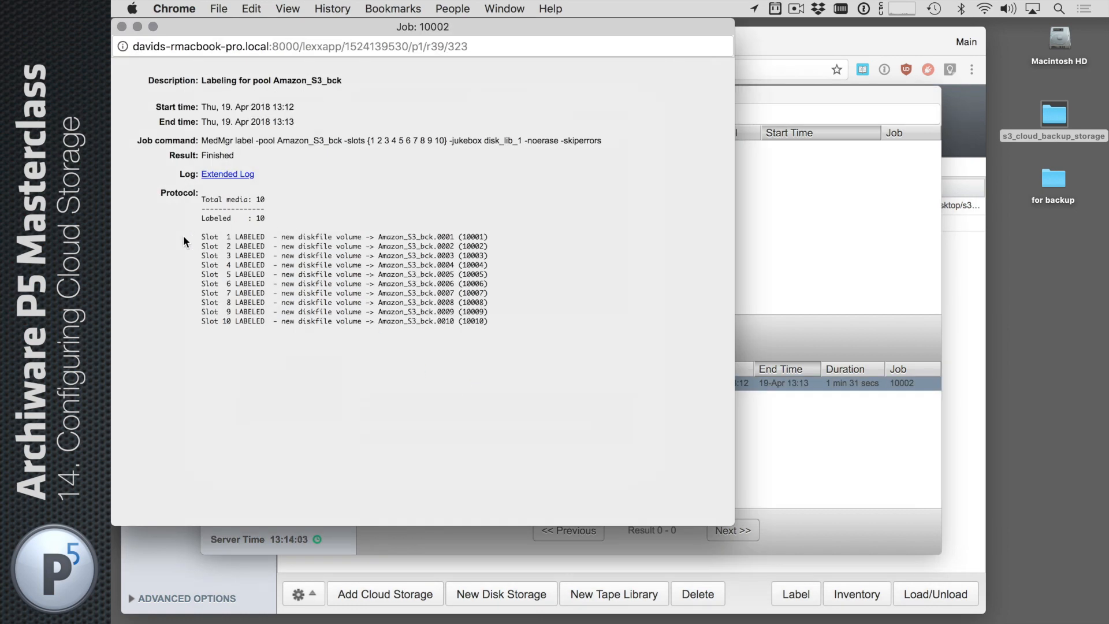
{"action": "key", "text": "cmd+w"}
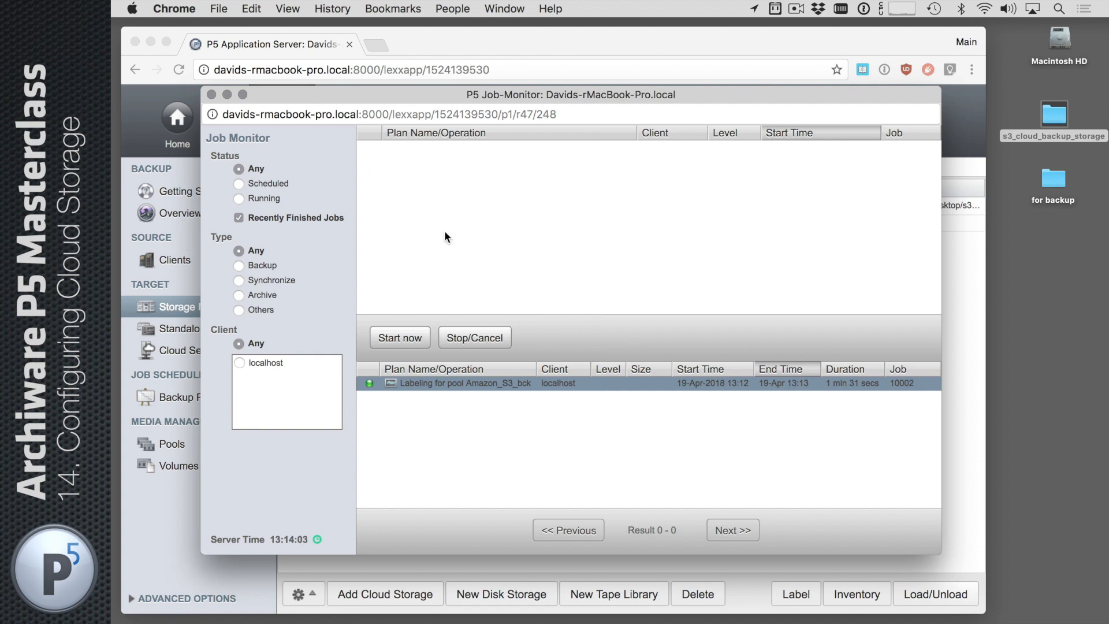
{"action": "key", "text": "cmd+w"}
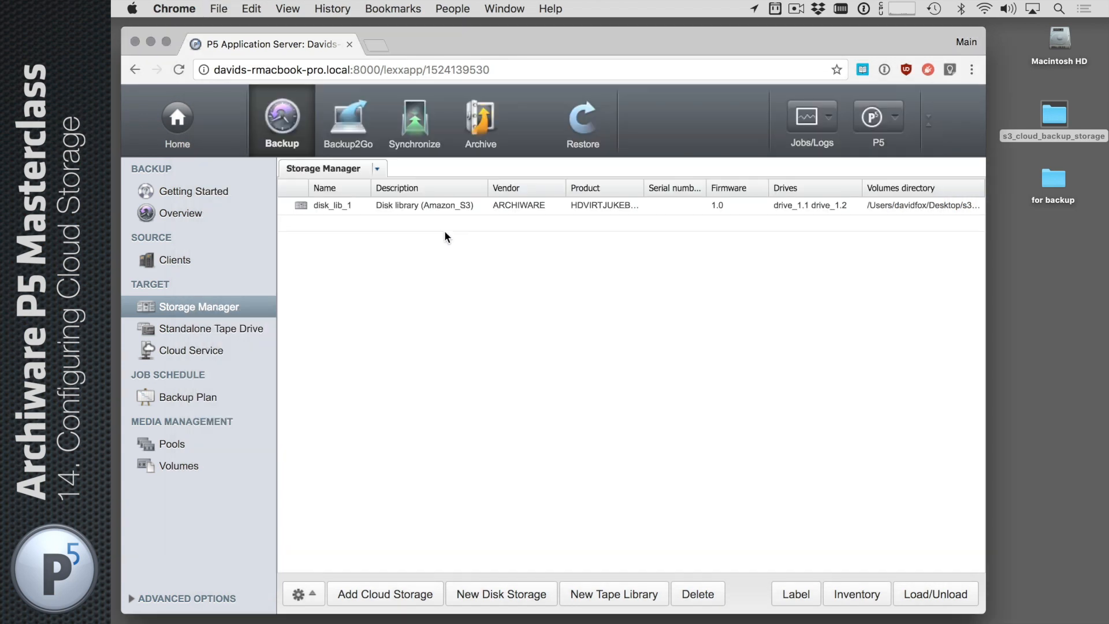
Open the s3_cloud_backup_storage folder in Finder and expand volume folder 10001 down to the file gf00000000
{"action": "left_click", "coordinate": [1061, 113]}
{"action": "double_click", "coordinate": [1057, 108]}
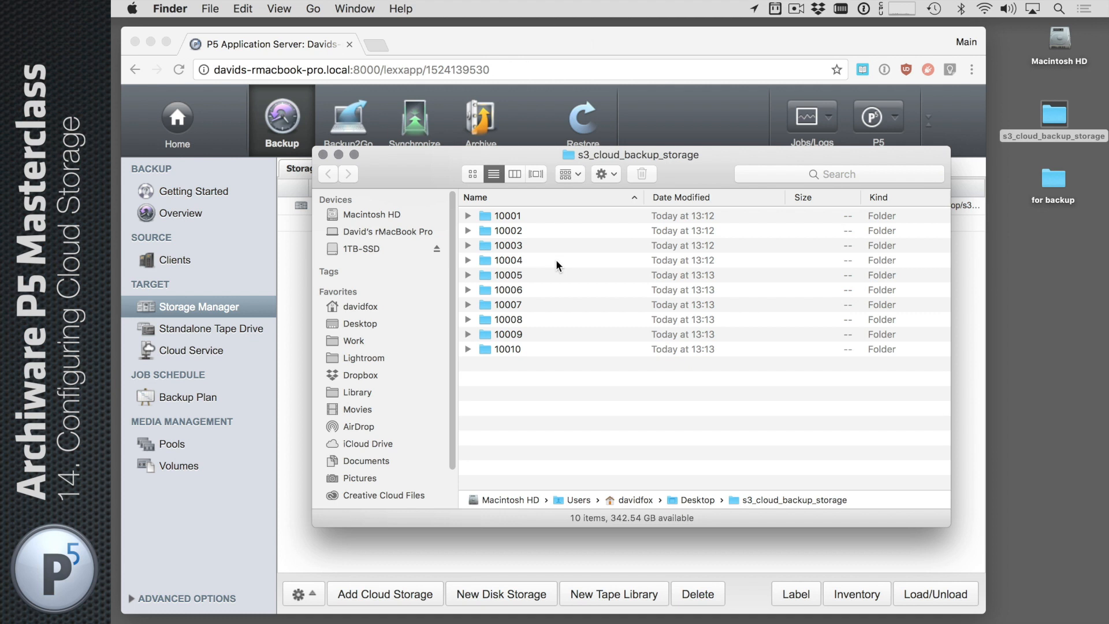
{"action": "key", "text": "Down"}
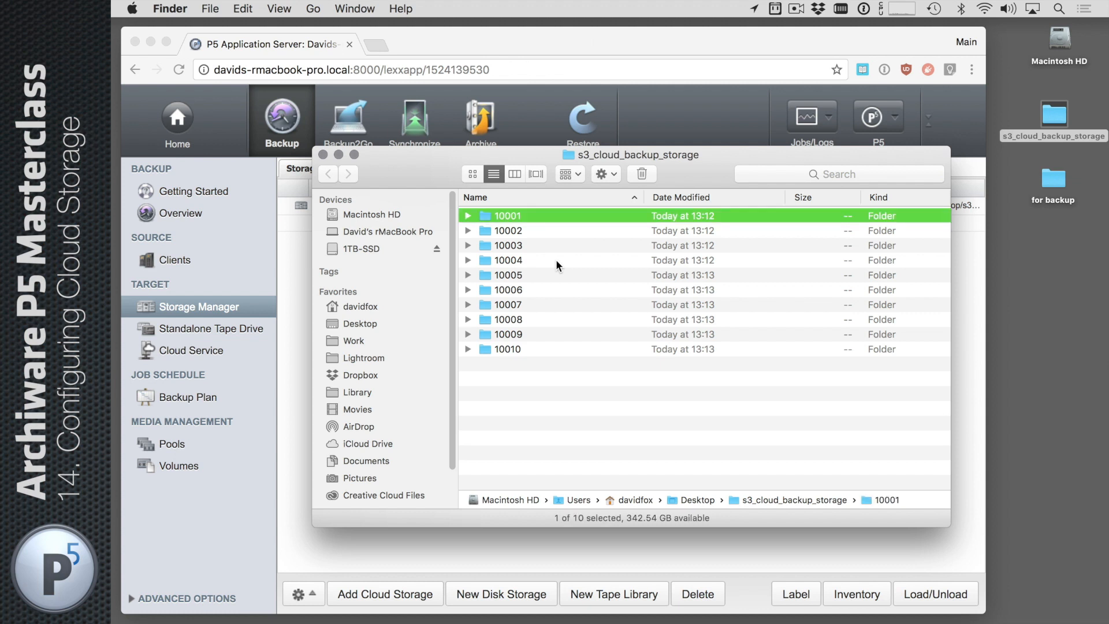
{"action": "key", "text": "Right"}
{"action": "key", "text": "Down"}
{"action": "key", "text": "Right"}
{"action": "key", "text": "Down"}
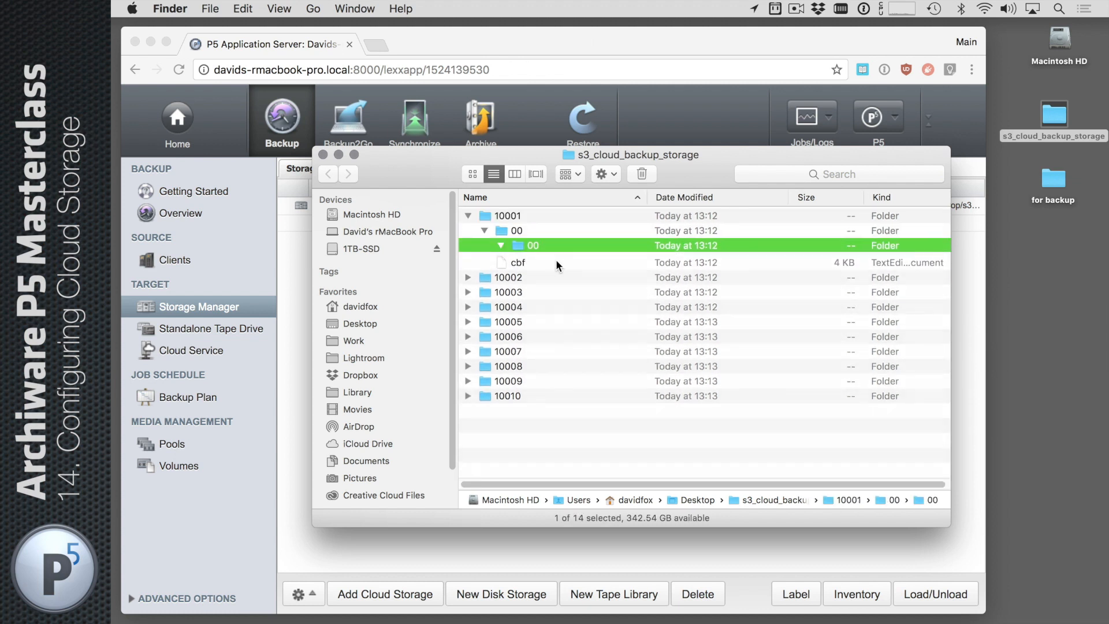
{"action": "key", "text": "Right"}
{"action": "key", "text": "Down"}
{"action": "key", "text": "Right"}
{"action": "key", "text": "Down"}
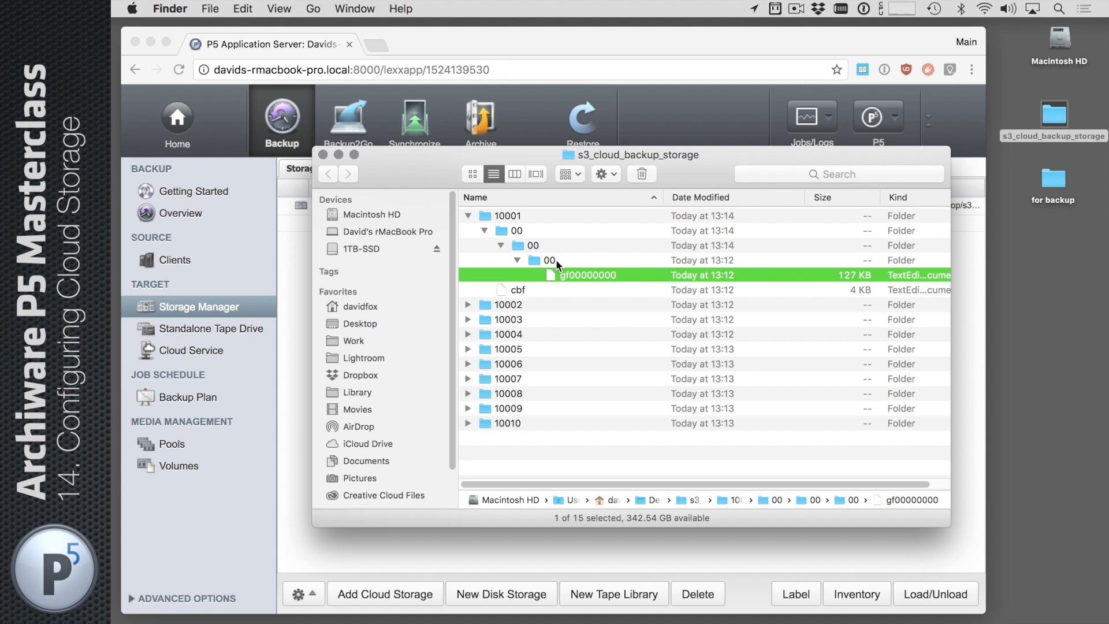
Switch to Transmit and move its p5-backup-training bucket window aside to compare its folders with those in Finder
{"action": "key", "text": "super+Tab"}
{"action": "key", "text": "super+Tab"}
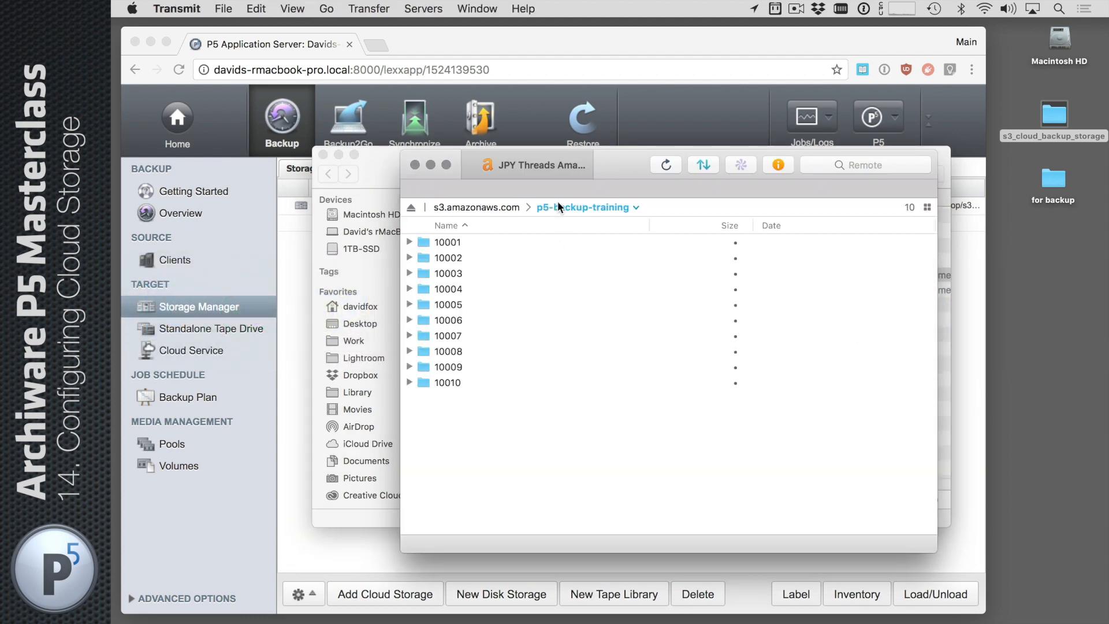
{"action": "left_click_drag", "start_coordinate": [626, 164], "coordinate": [782, 229]}
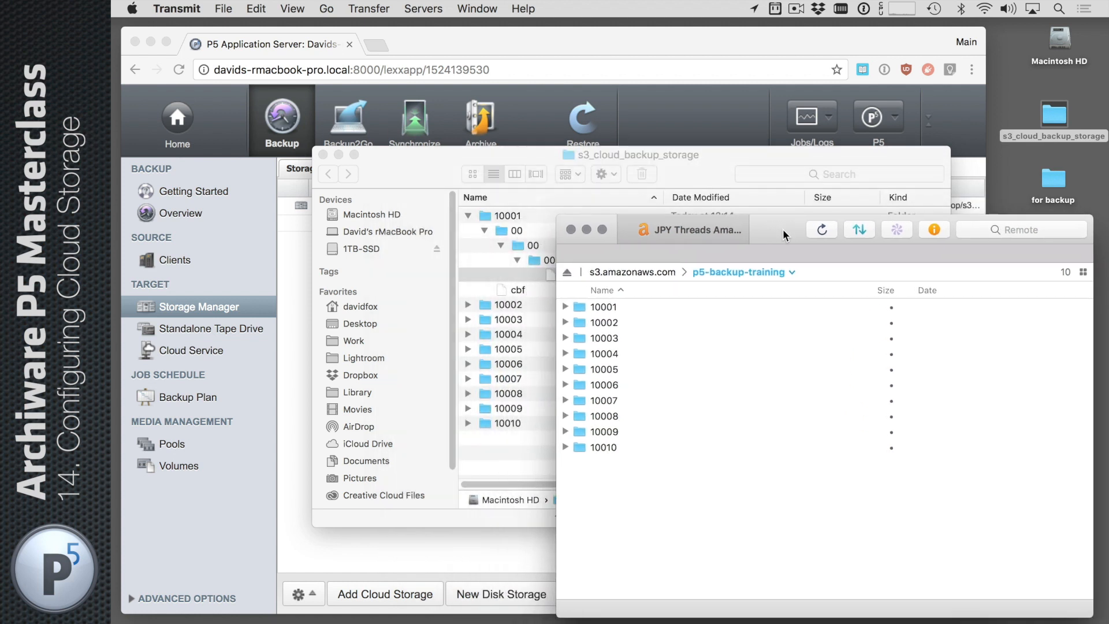
Expand volume folder 10001 in the p5-backup-training bucket through its nested 00 folders down to the file gf00000000
{"action": "left_click", "coordinate": [565, 307]}
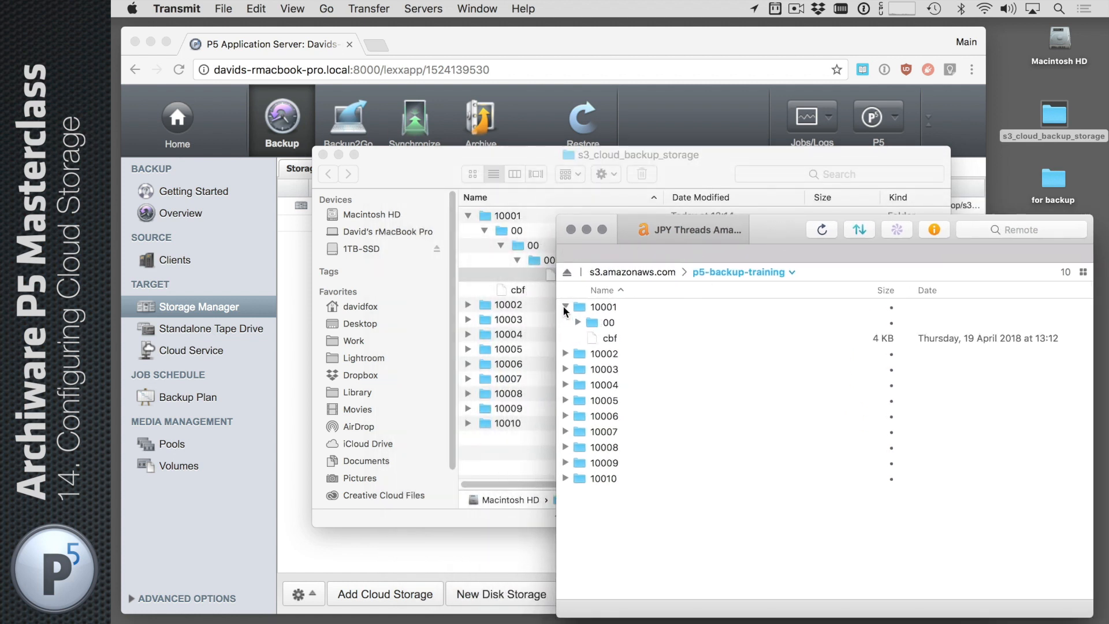
{"action": "key", "text": "Down"}
{"action": "key", "text": "Down"}
{"action": "key", "text": "Right"}
{"action": "key", "text": "Down"}
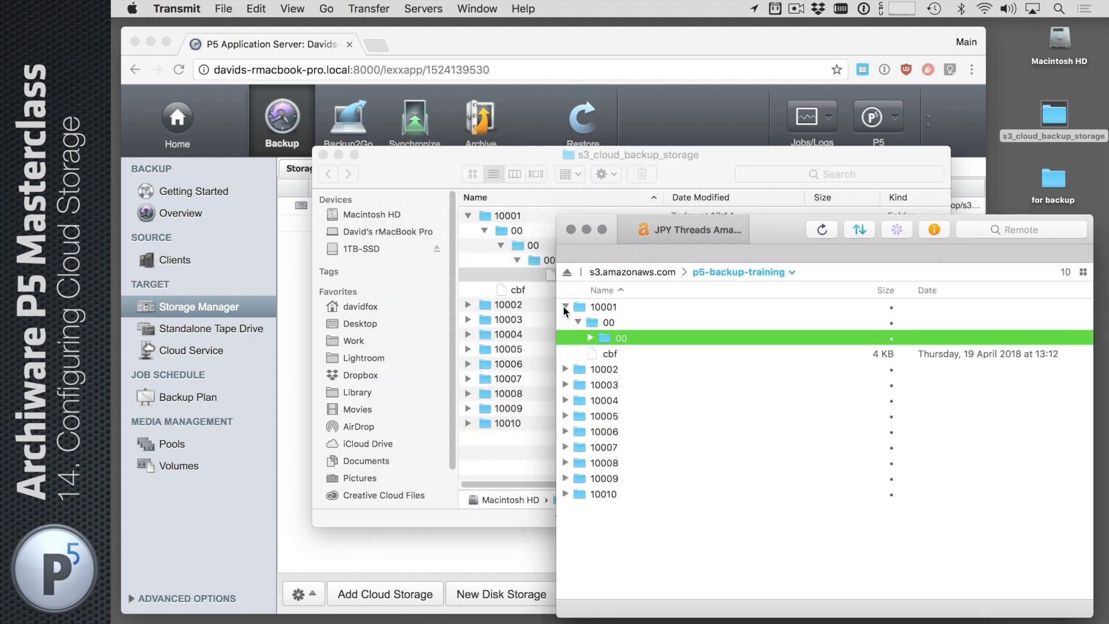
{"action": "key", "text": "Right"}
{"action": "key", "text": "Down"}
{"action": "key", "text": "Right"}
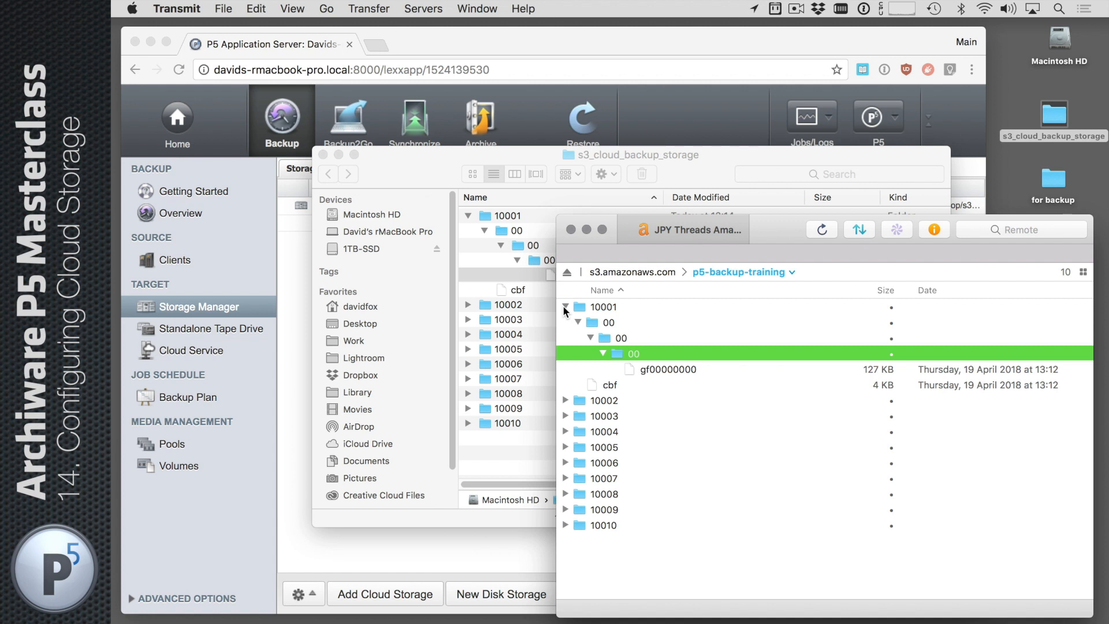
Switch to P5 in Chrome, review the Amazon_S3_bck pool's cloud service and chunk size settings, and close the pool configuration
{"action": "left_click", "coordinate": [573, 33]}
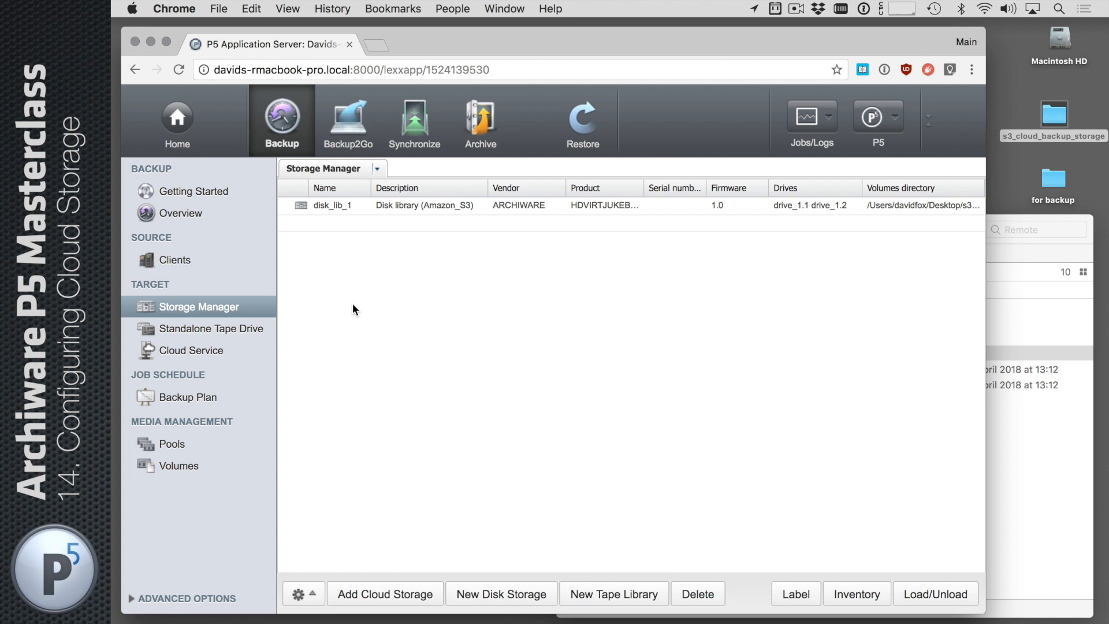
{"action": "left_click", "coordinate": [399, 209]}
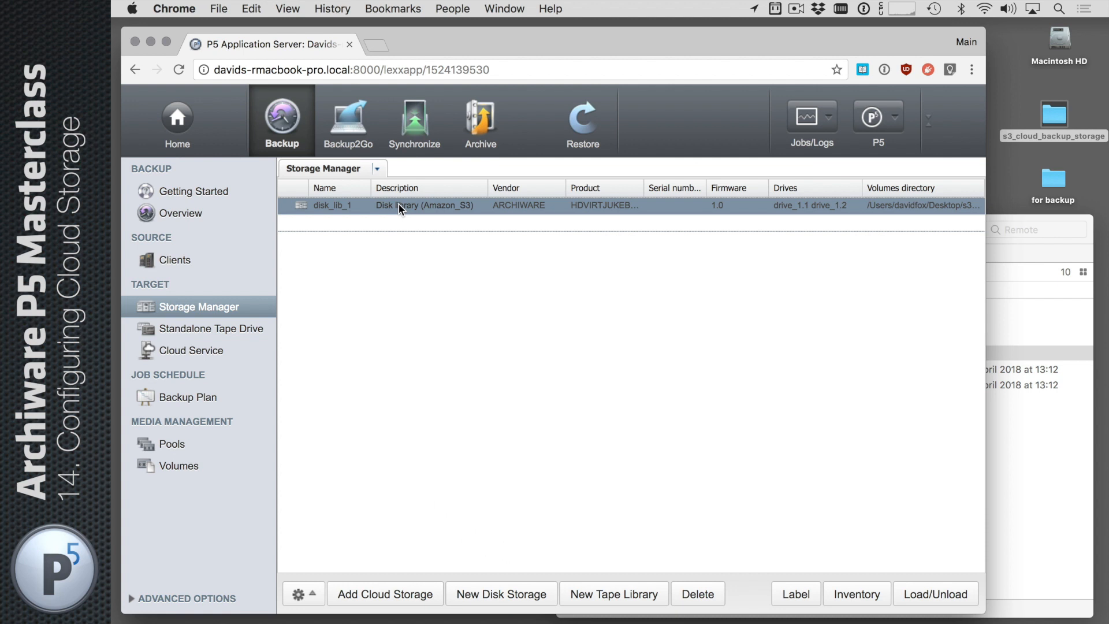
{"action": "left_click", "coordinate": [175, 446]}
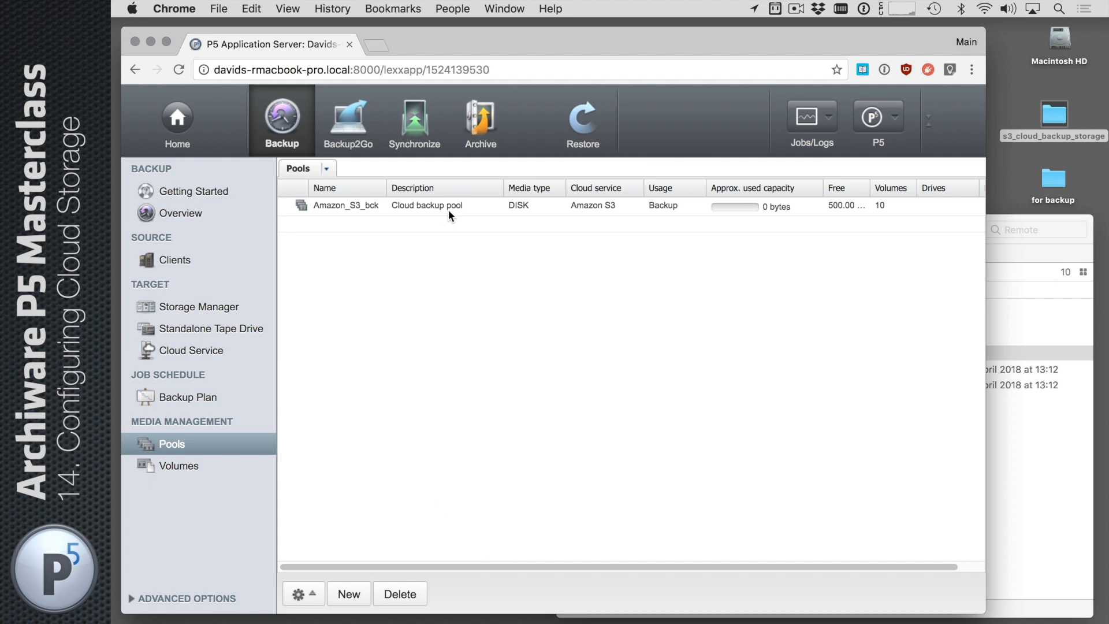
{"action": "double_click", "coordinate": [448, 209]}
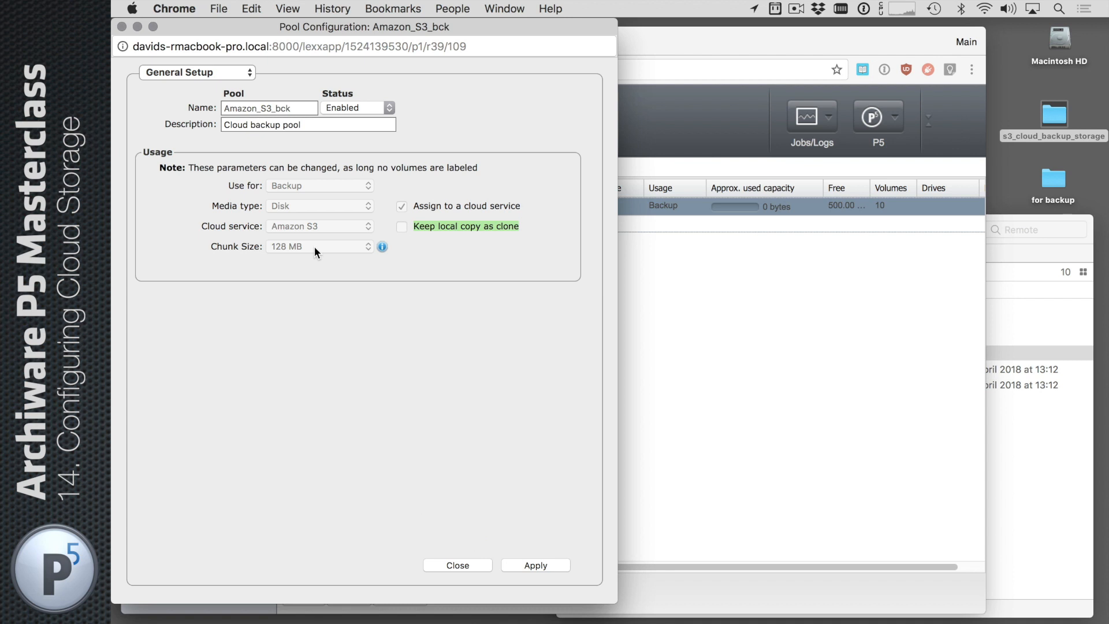
{"action": "left_click", "coordinate": [461, 563]}
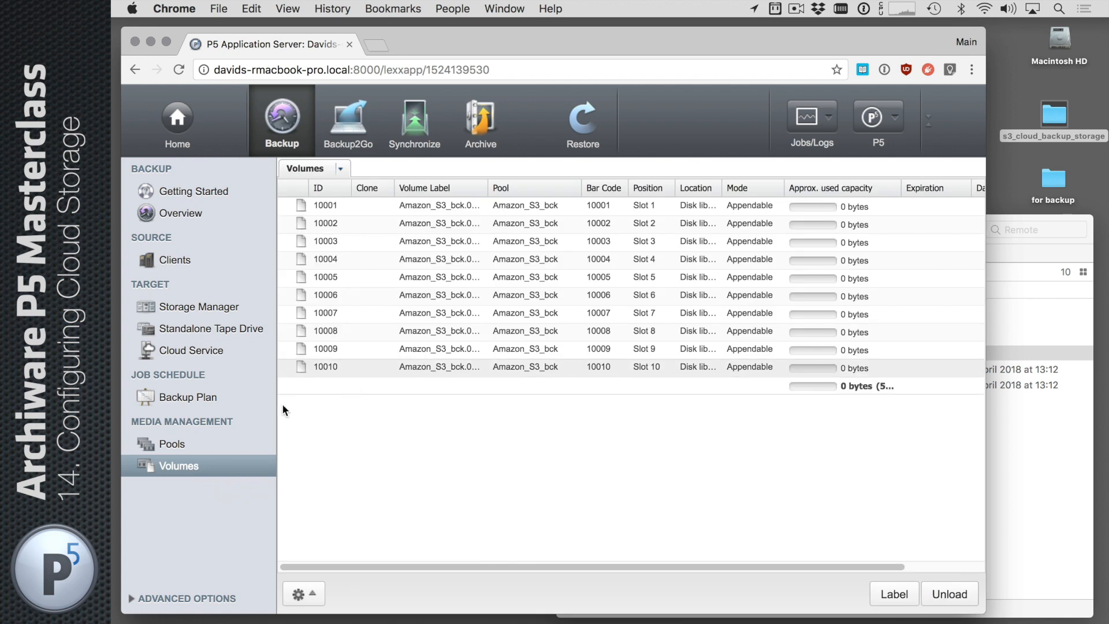
Create a new backup plan described as S3_Cloud_Backup and apply it, keeping its configuration window open
{"action": "left_click", "coordinate": [184, 397]}
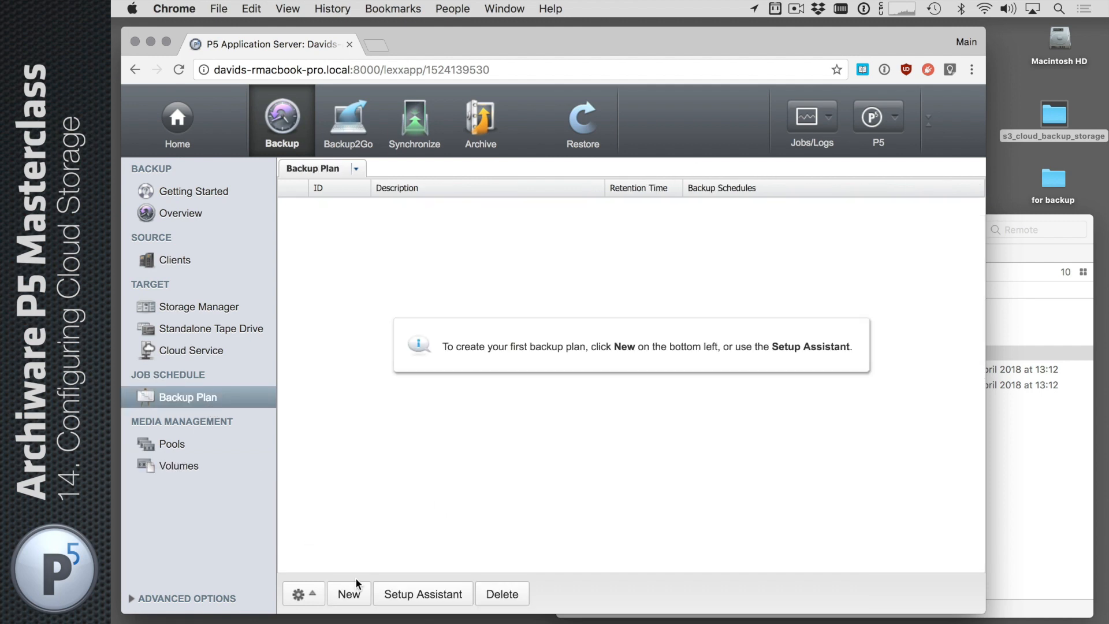
{"action": "left_click", "coordinate": [347, 594]}
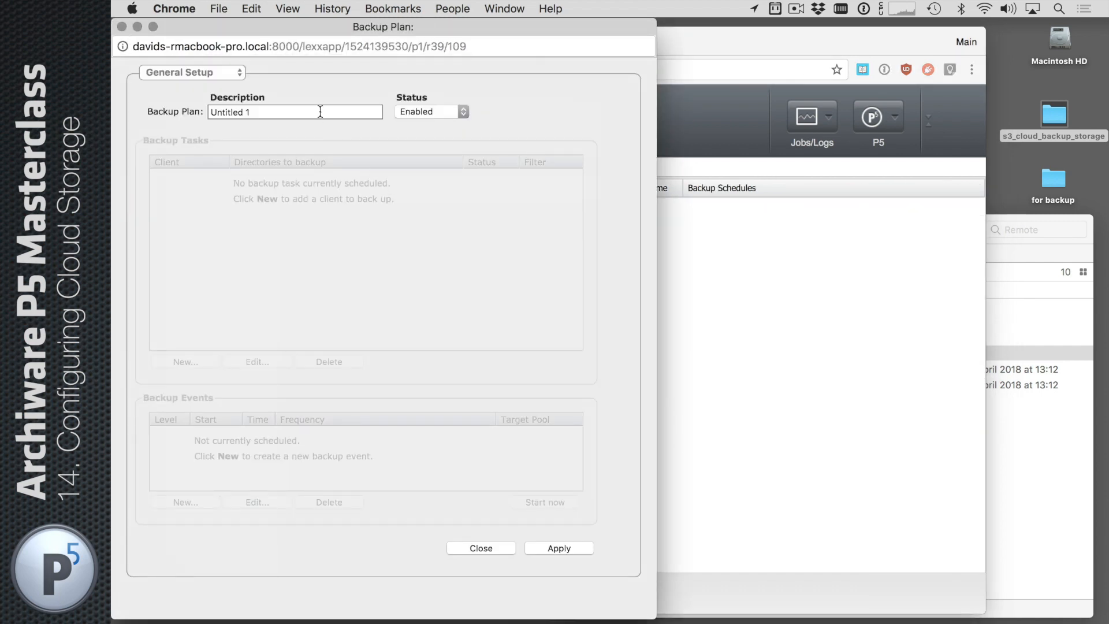
{"action": "left_click", "coordinate": [320, 112]}
{"action": "type", "text": "S3"}
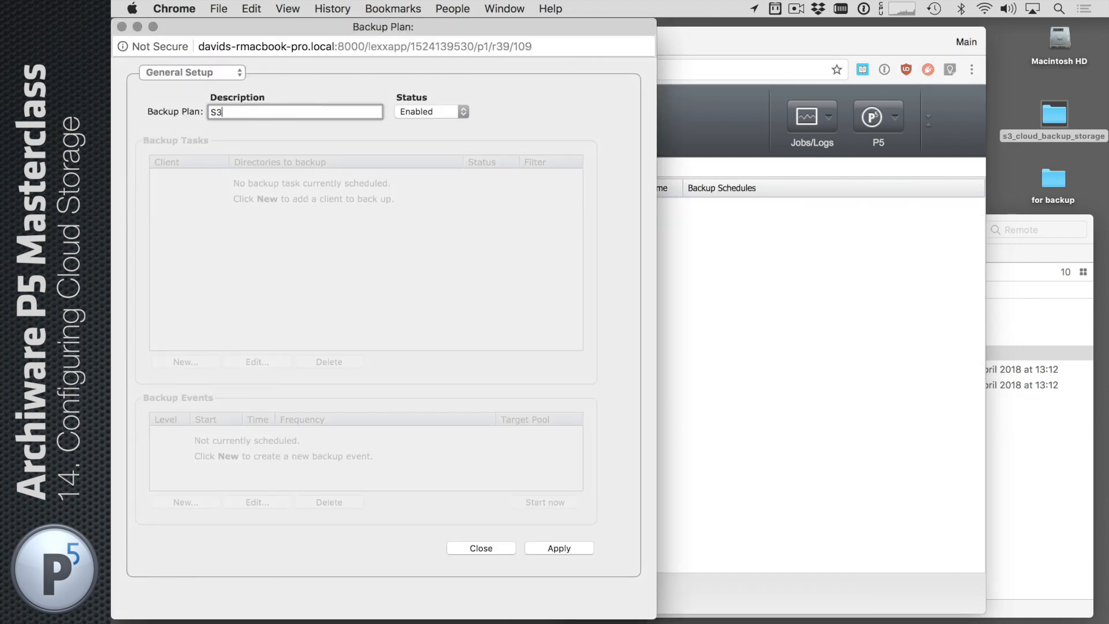
{"action": "type", "text": "_Cloud_Backup"}
{"action": "left_click", "coordinate": [559, 545]}
{"action": "left_click_drag", "start_coordinate": [494, 26], "coordinate": [633, 15]}
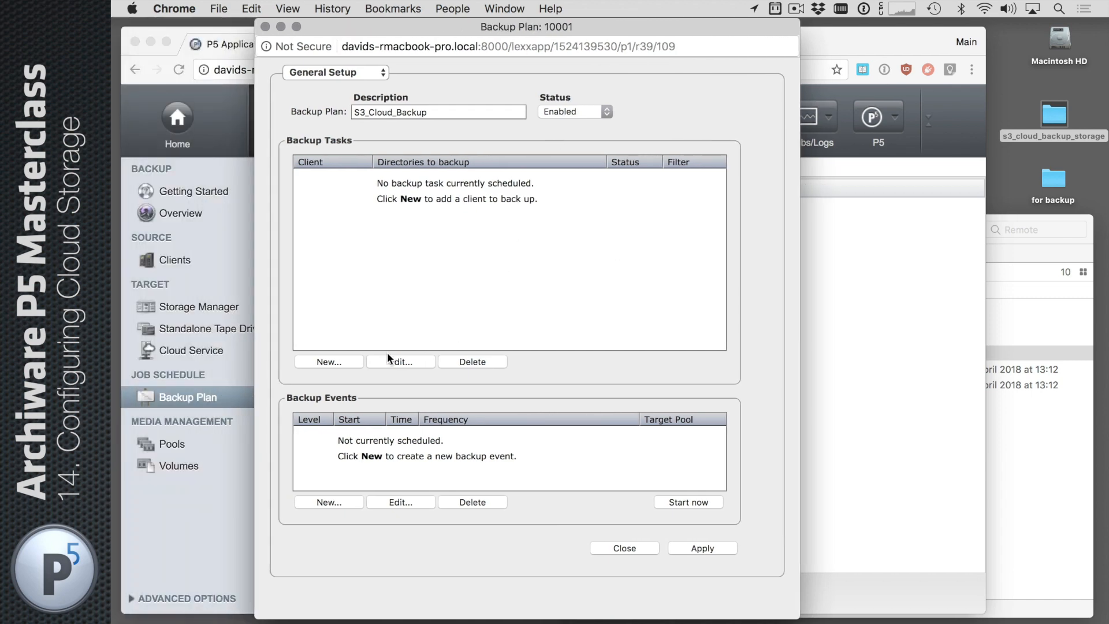
Add a backup task for the client localhost and choose the Library/Preferences folder from the home directory as data to back up
{"action": "left_click", "coordinate": [339, 362]}
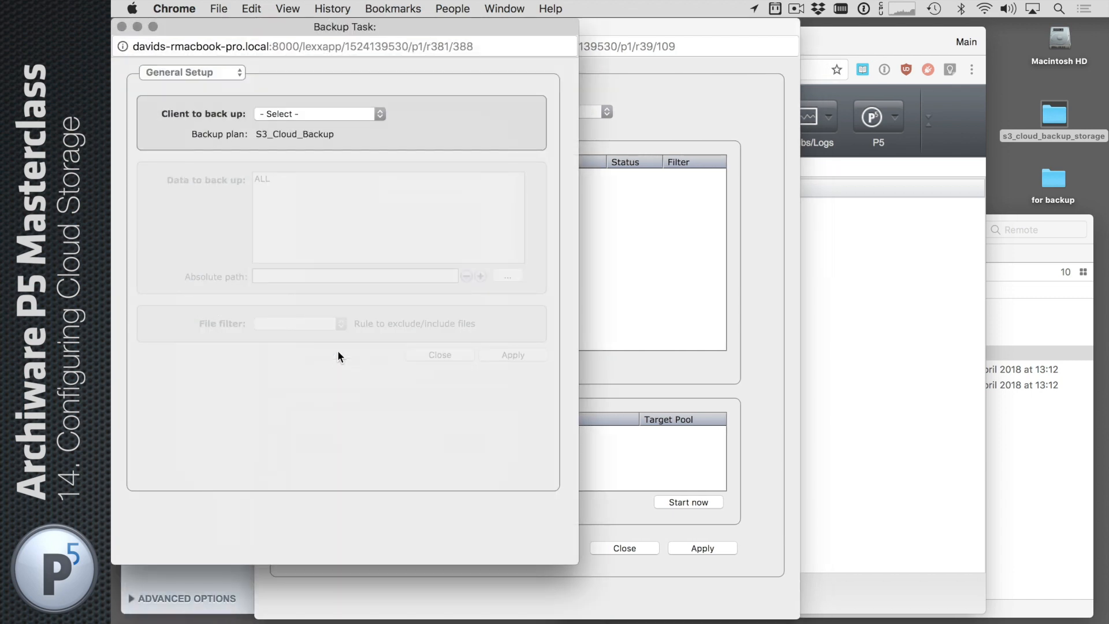
{"action": "left_click", "coordinate": [319, 113]}
{"action": "left_click", "coordinate": [319, 124]}
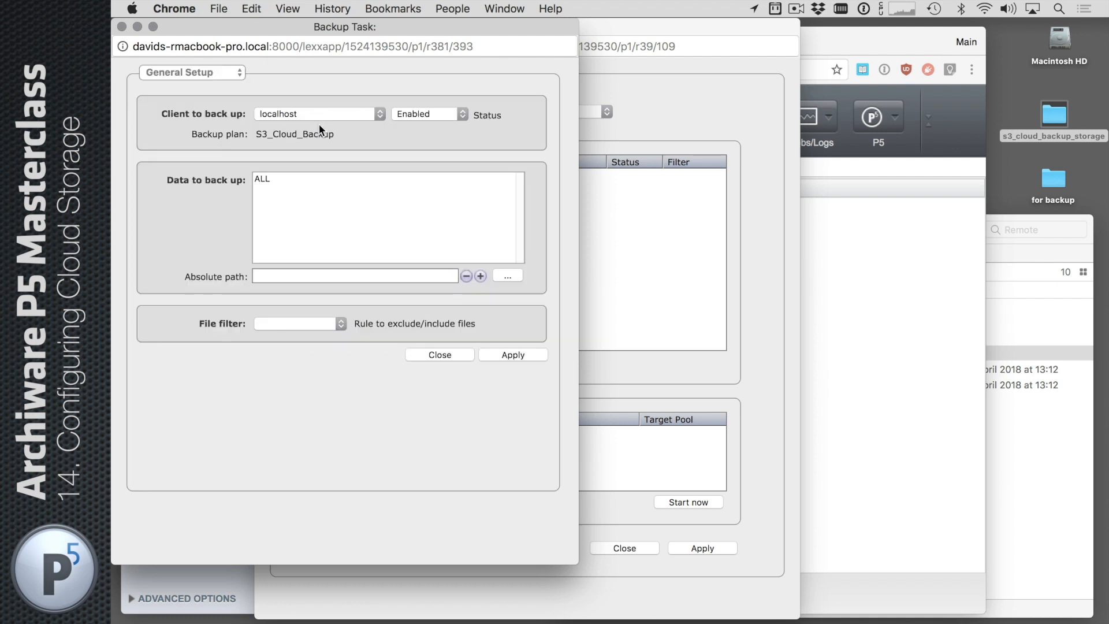
{"action": "left_click", "coordinate": [513, 275]}
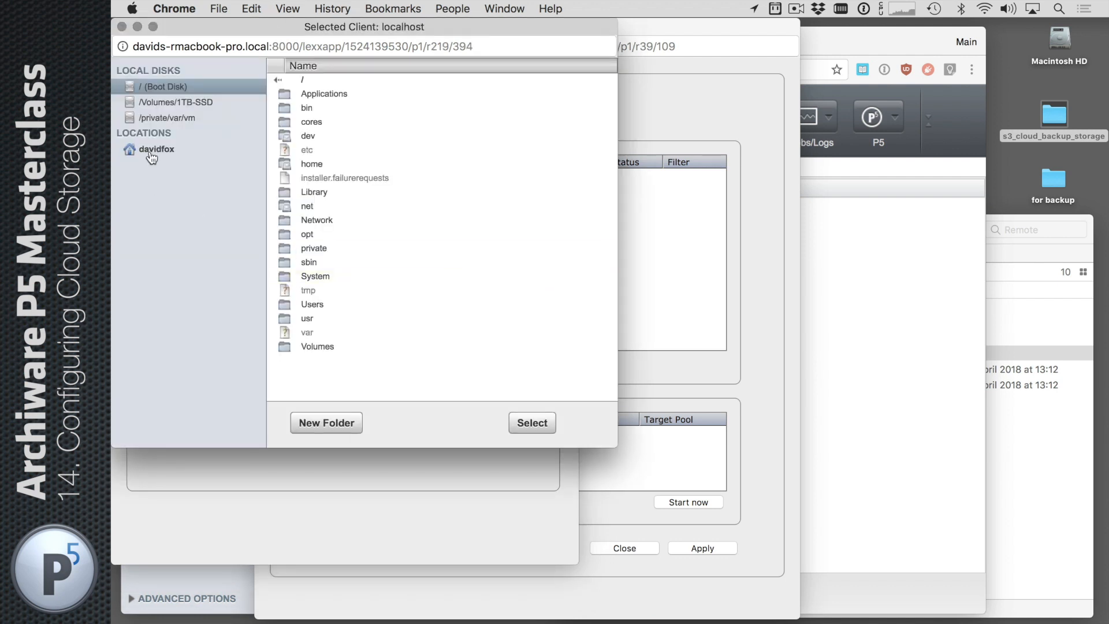
{"action": "left_click", "coordinate": [150, 154]}
{"action": "left_click", "coordinate": [351, 180]}
{"action": "scroll", "coordinate": [349, 240], "scroll_direction": "down", "scroll_amount": 10}
{"action": "left_click", "coordinate": [329, 342]}
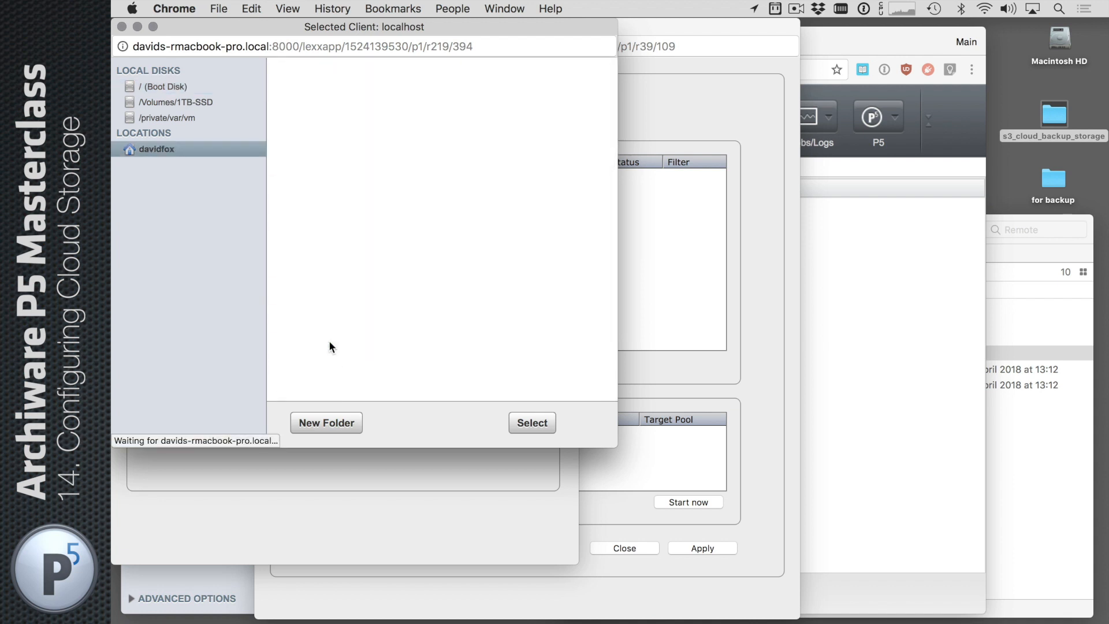
{"action": "left_click", "coordinate": [335, 80]}
{"action": "left_click", "coordinate": [541, 424]}
Add the "for backup" folder on the Desktop to the backup task's data to back up
{"action": "left_click", "coordinate": [513, 275]}
{"action": "left_click", "coordinate": [209, 150]}
{"action": "left_click", "coordinate": [312, 123]}
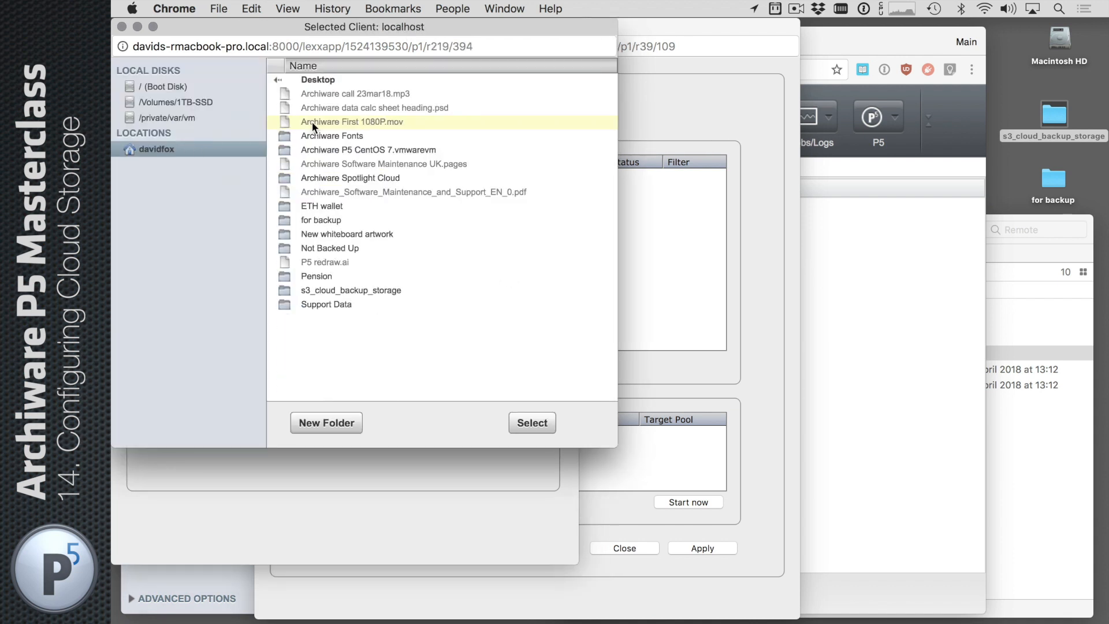
{"action": "left_click", "coordinate": [321, 220]}
{"action": "left_click", "coordinate": [532, 422]}
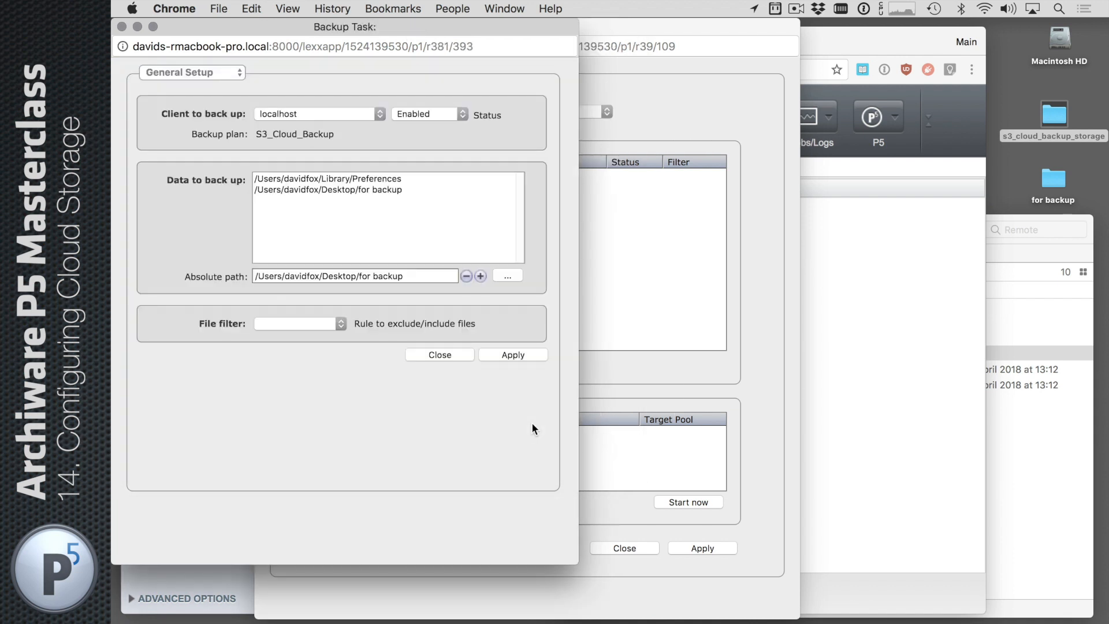
Check the size of the "for backup" folder in Finder, and apply the backup task with both directories
{"action": "left_click", "coordinate": [426, 179]}
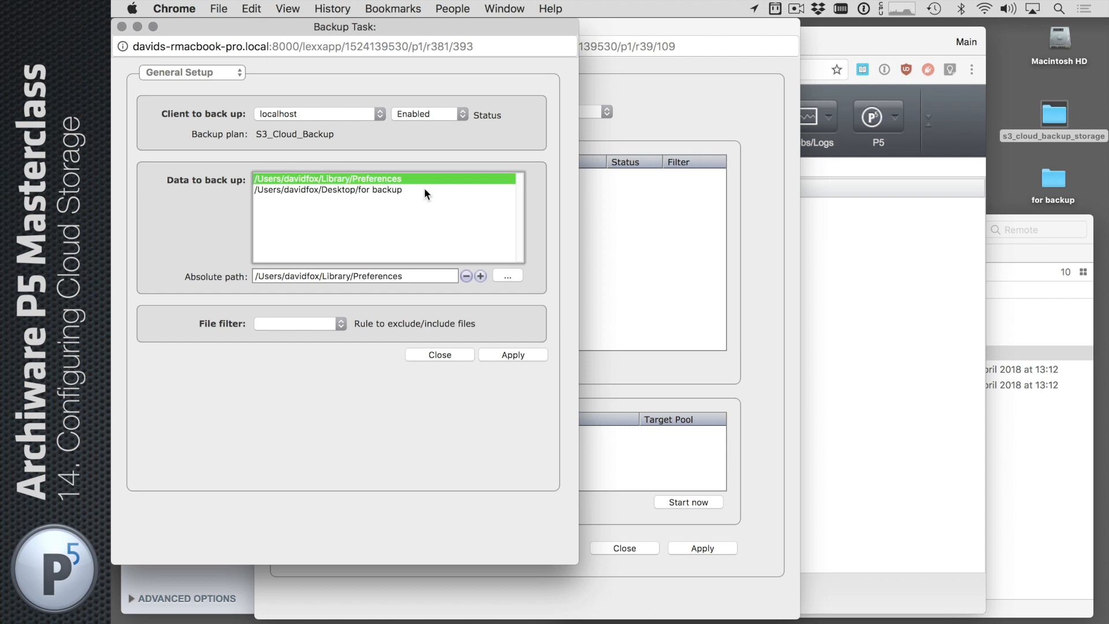
{"action": "left_click", "coordinate": [424, 190]}
{"action": "left_click", "coordinate": [1054, 184]}
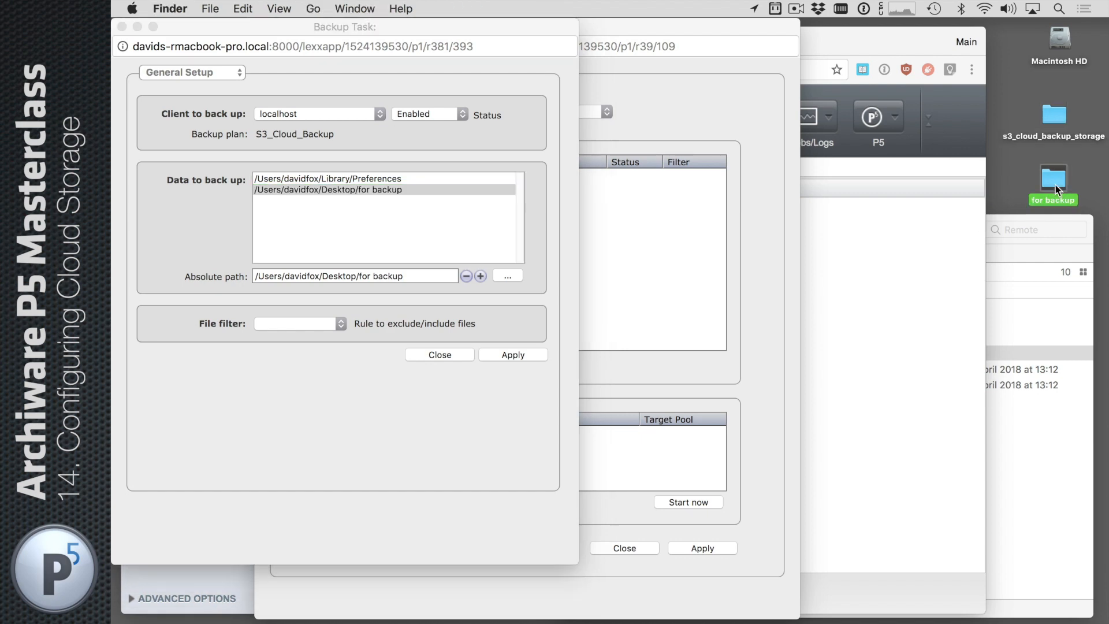
{"action": "key", "text": "super+i"}
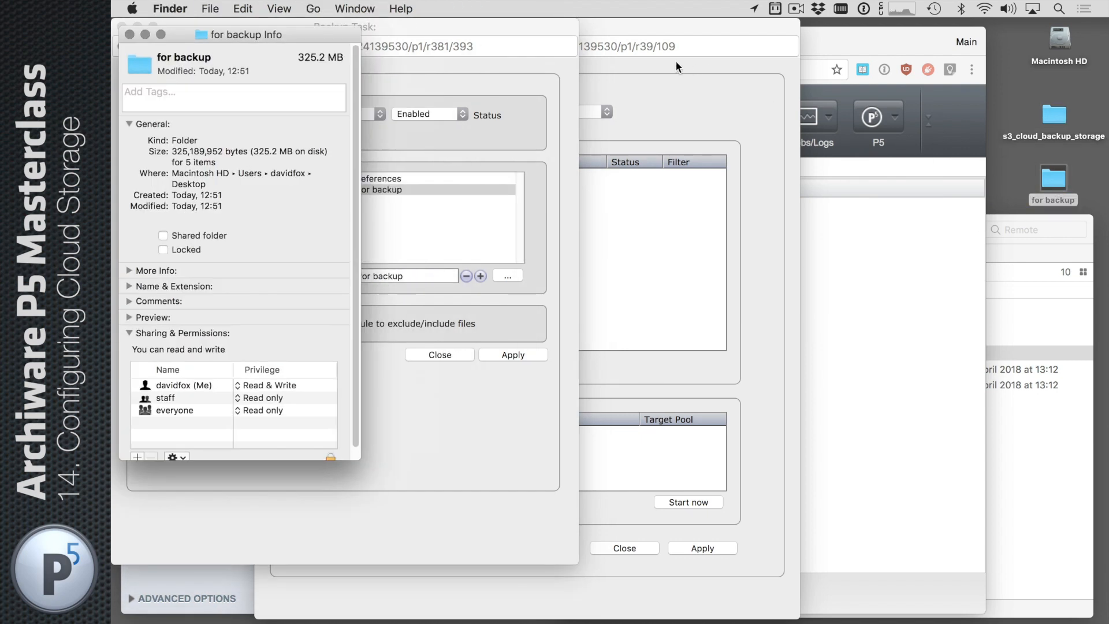
{"action": "key", "text": "super+w"}
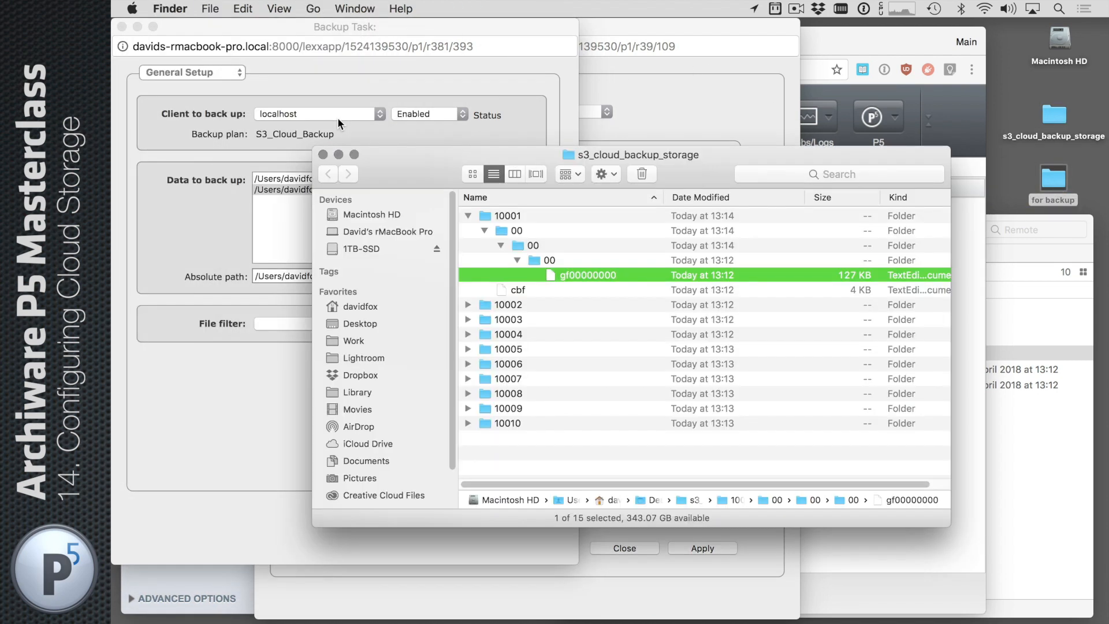
{"action": "left_click", "coordinate": [418, 129]}
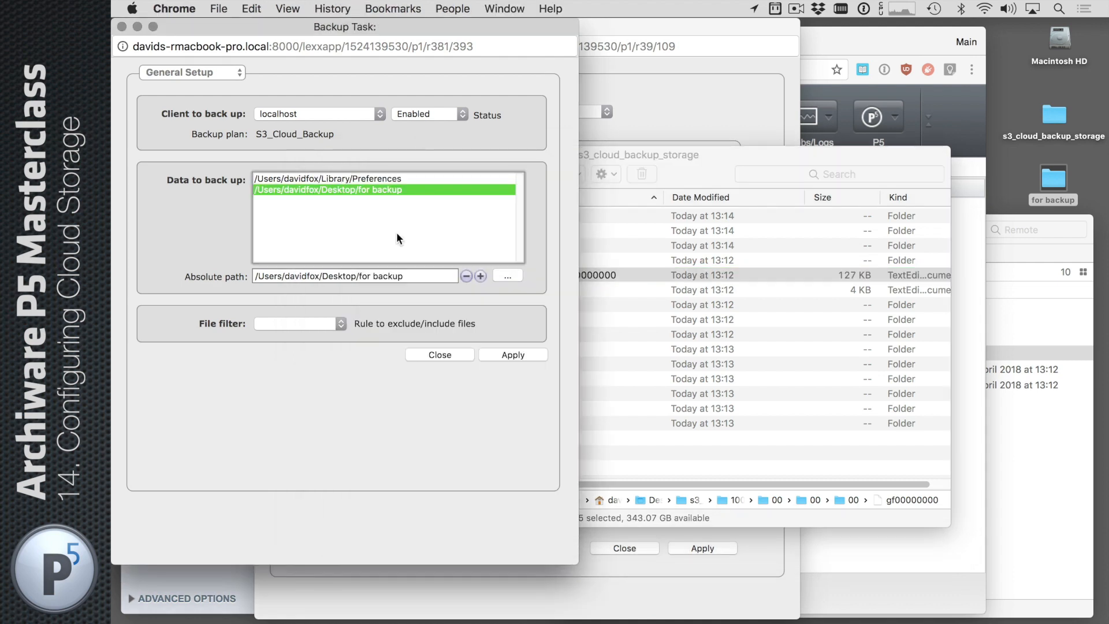
{"action": "left_click", "coordinate": [523, 355]}
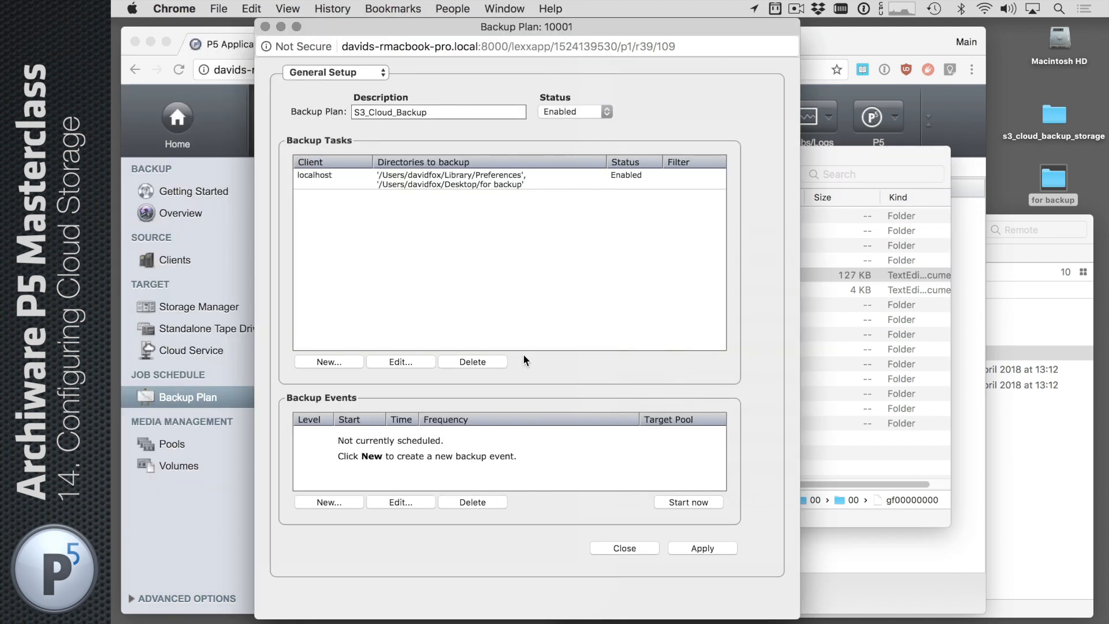
Add an incremental backup event running weekly on Monday to Friday with target pool Amazon_S3_bck, and apply the plan
{"action": "left_click", "coordinate": [329, 502]}
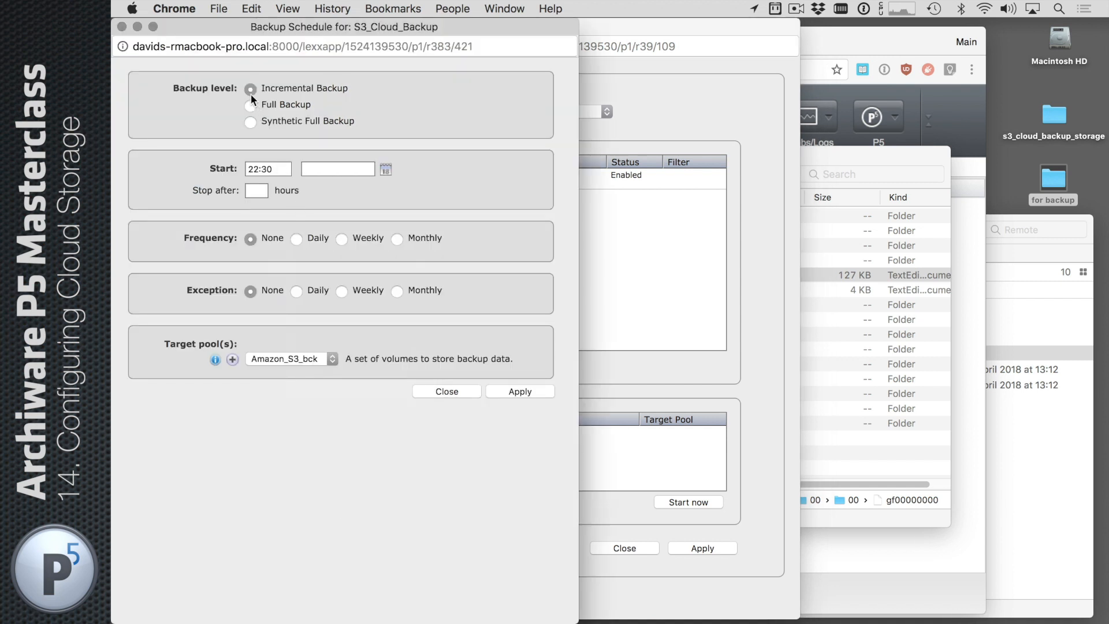
{"action": "left_click", "coordinate": [342, 239]}
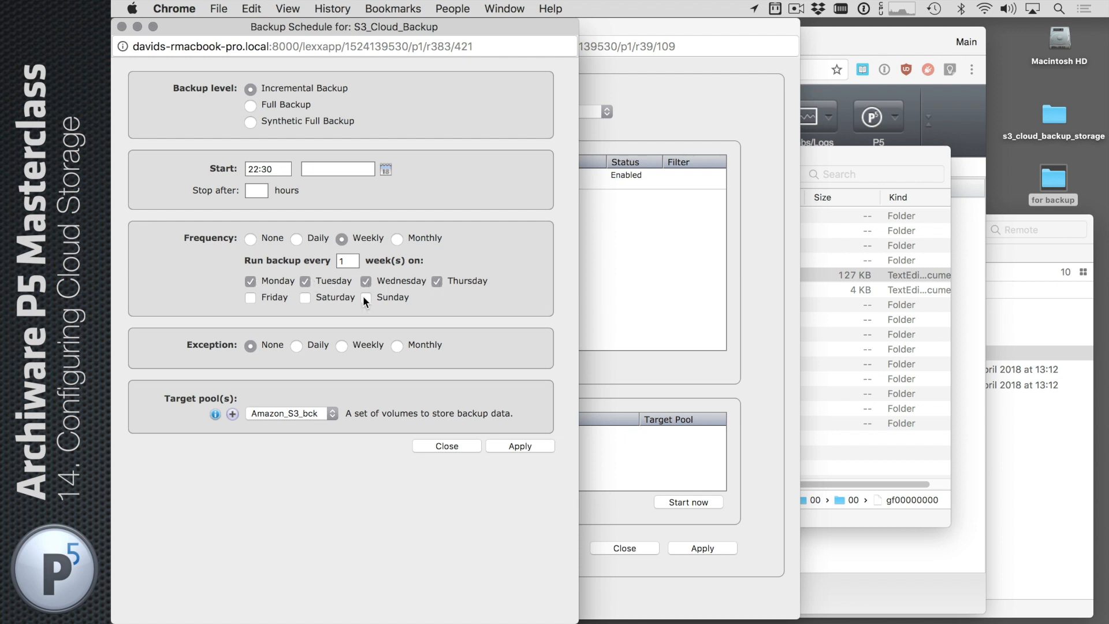
{"action": "left_click", "coordinate": [251, 295]}
{"action": "left_click", "coordinate": [289, 411]}
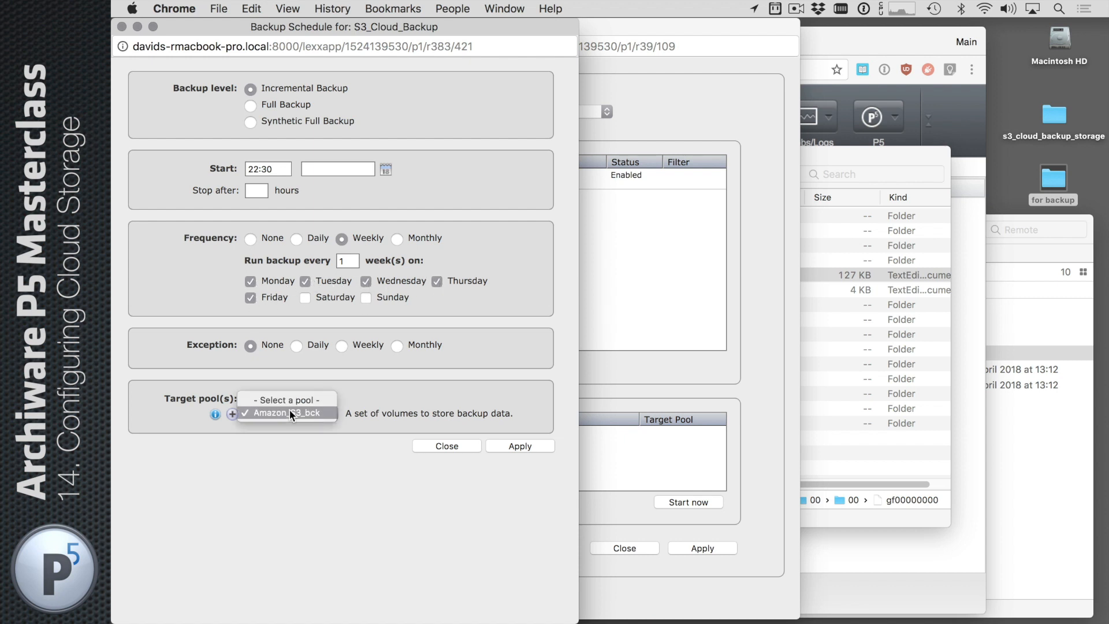
{"action": "left_click", "coordinate": [330, 411]}
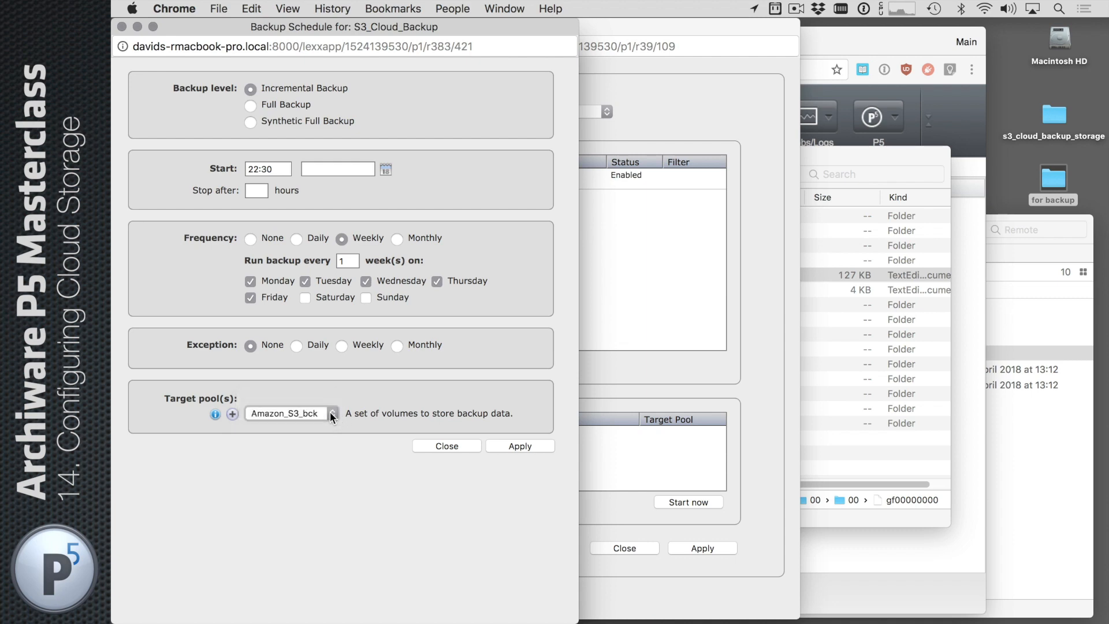
{"action": "left_click", "coordinate": [514, 446]}
{"action": "left_click", "coordinate": [697, 547]}
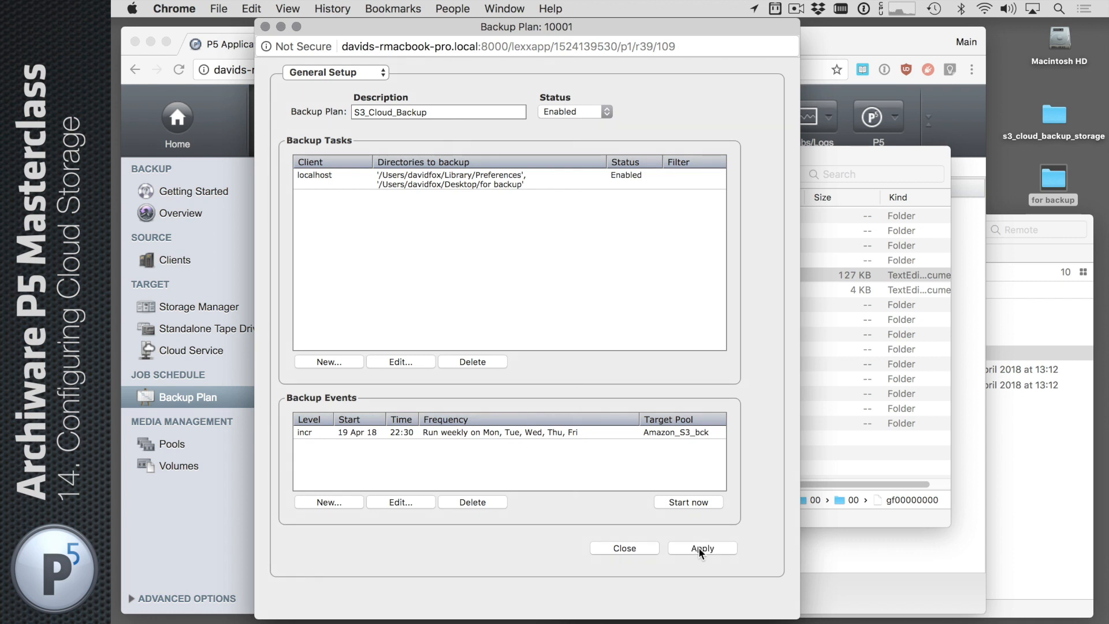
Start the incremental backup event immediately with the localhost task selected, and open the Job Monitor
{"action": "left_click", "coordinate": [479, 430]}
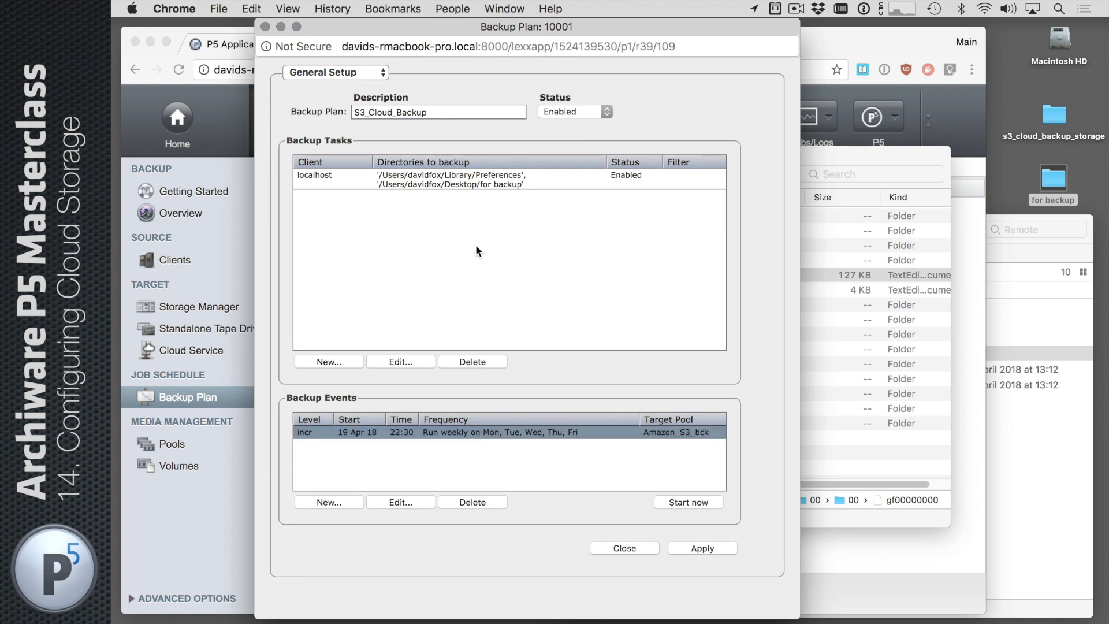
{"action": "left_click", "coordinate": [436, 184]}
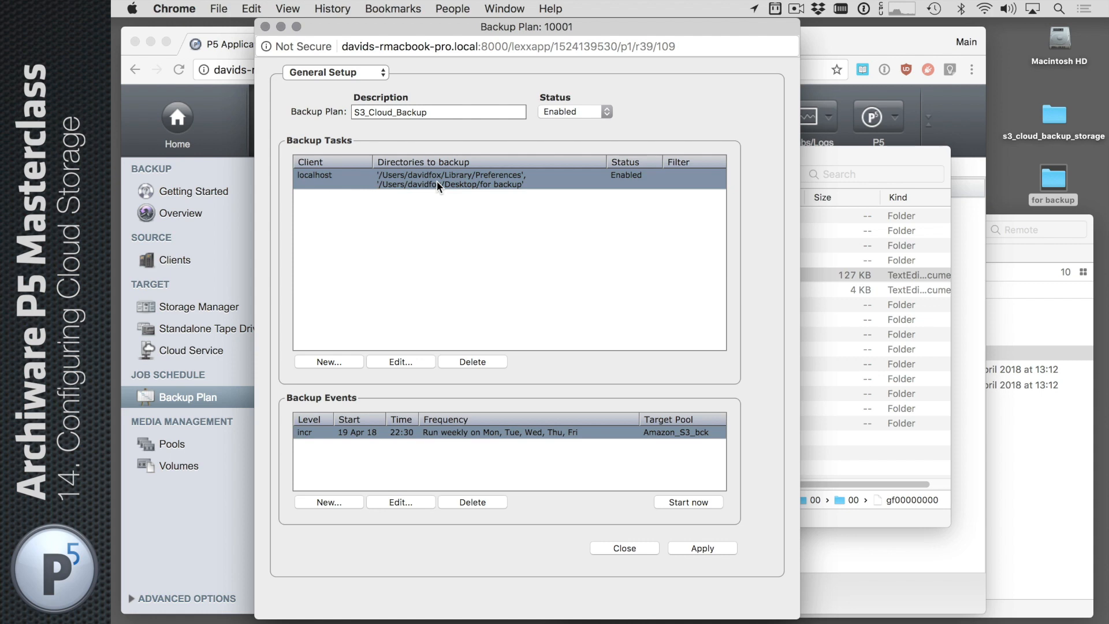
{"action": "left_click", "coordinate": [684, 501]}
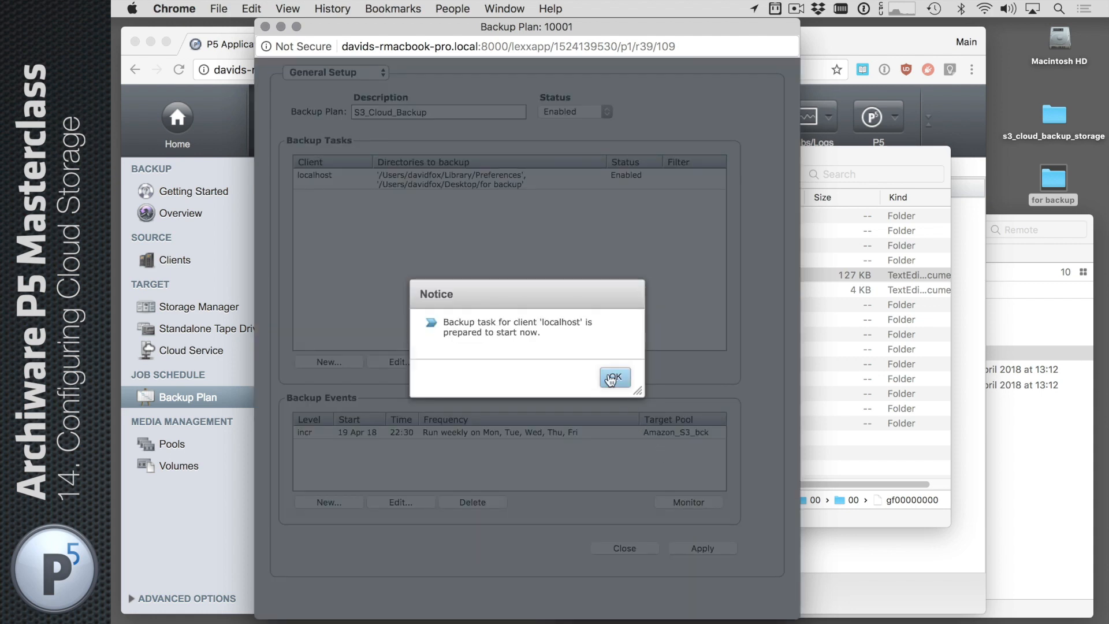
{"action": "left_click", "coordinate": [611, 379]}
{"action": "left_click", "coordinate": [674, 506]}
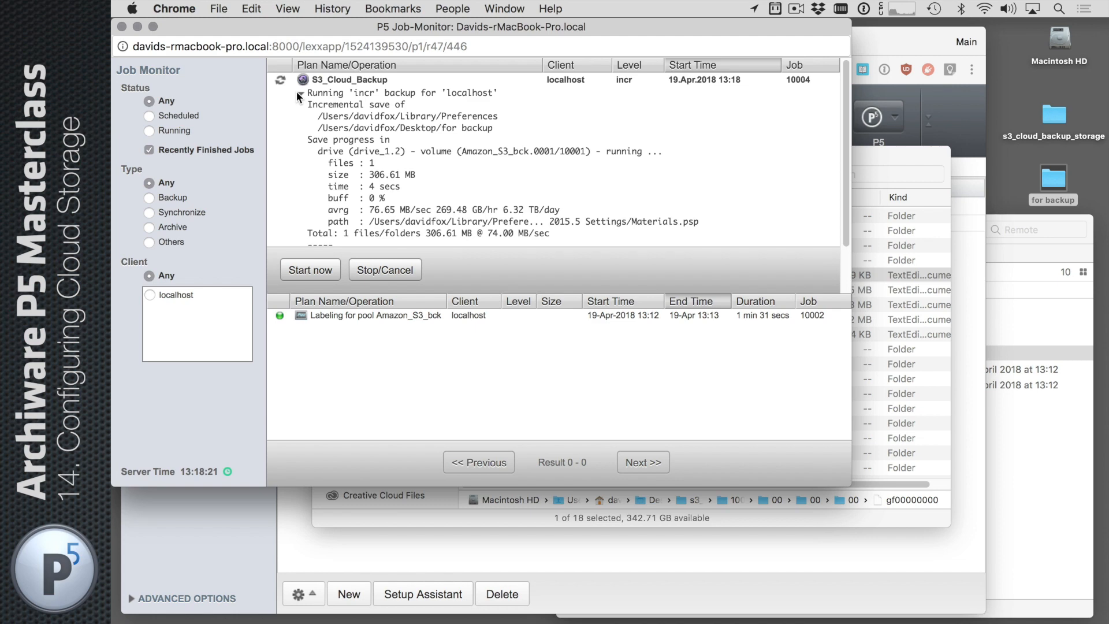
Switch to Finder and check the chunk files of volume 10001 in the s3_cloud_backup_storage folder
{"action": "left_click", "coordinate": [892, 157]}
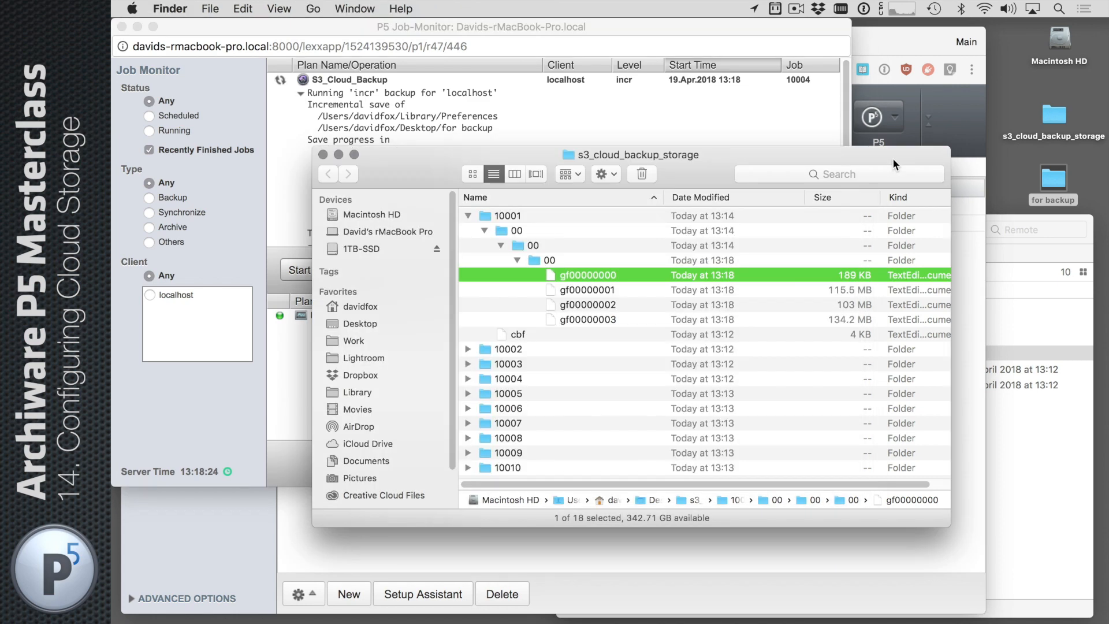
{"action": "key", "text": "Down"}
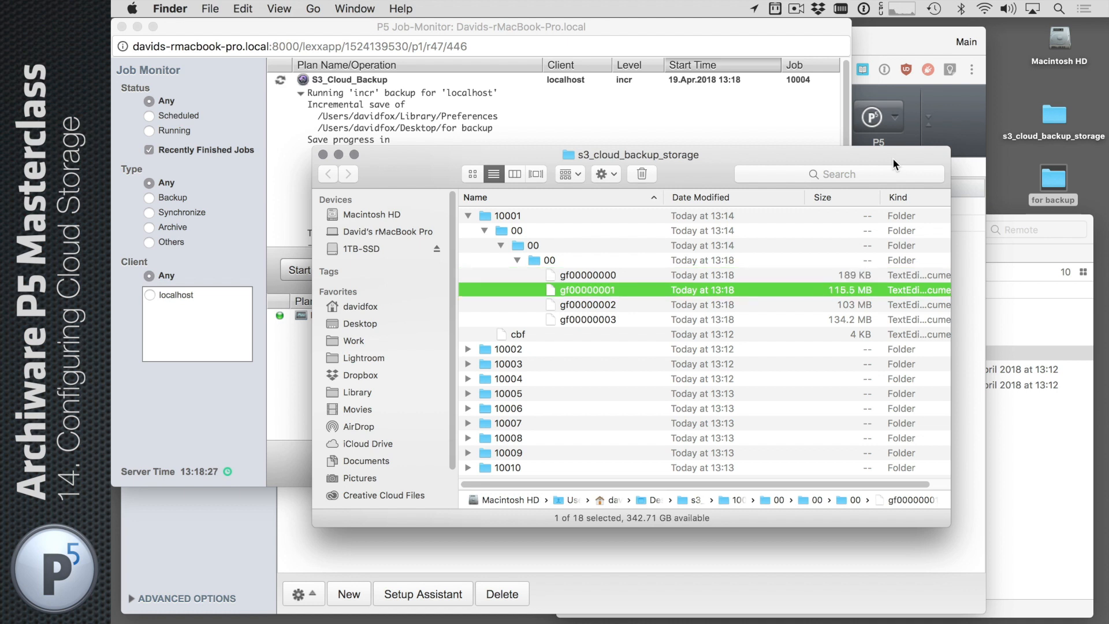
{"action": "key", "text": "Down"}
{"action": "key", "text": "Down"}
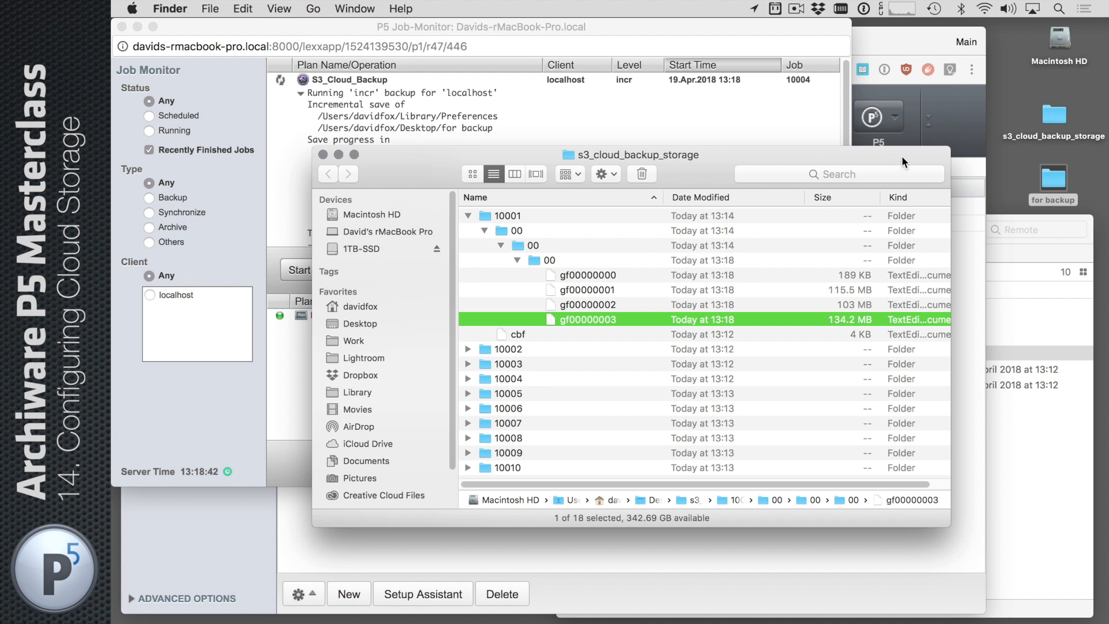
Return to the Job Monitor, enlarge its window, and review the finished S3_Cloud_Backup job's report, including the volume used
{"action": "left_click", "coordinate": [684, 24]}
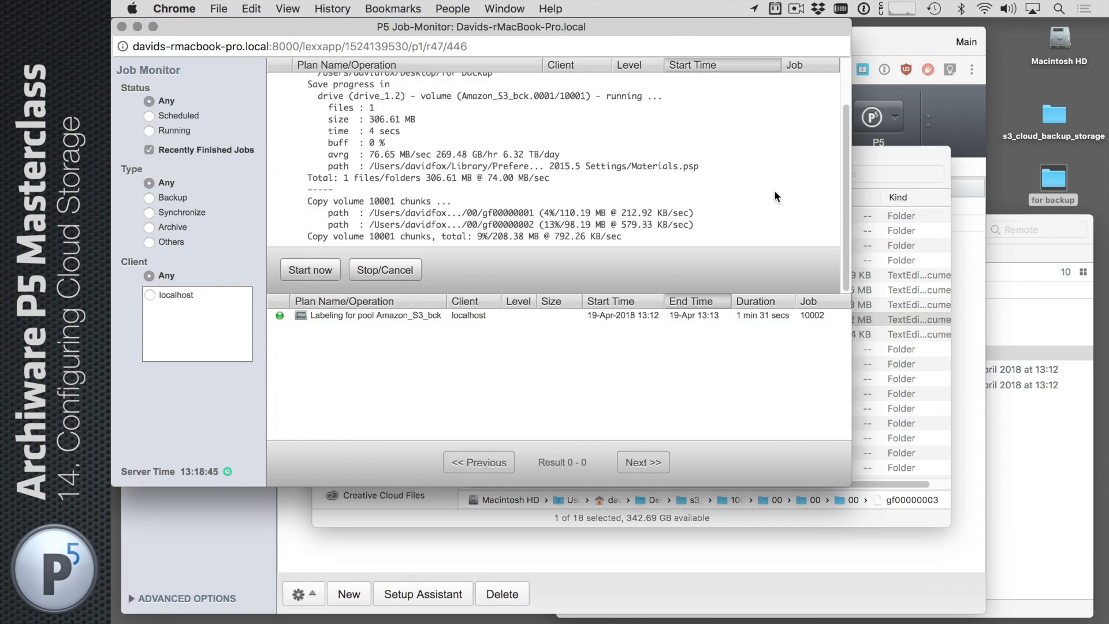
{"action": "left_click_drag", "start_coordinate": [850, 485], "coordinate": [872, 592]}
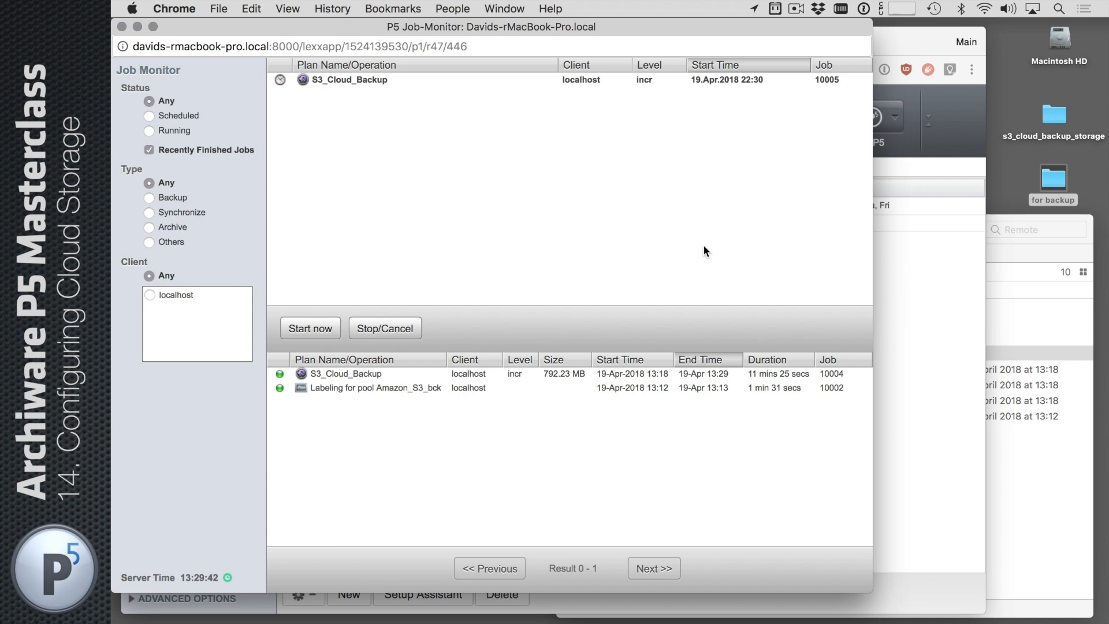
{"action": "double_click", "coordinate": [417, 373]}
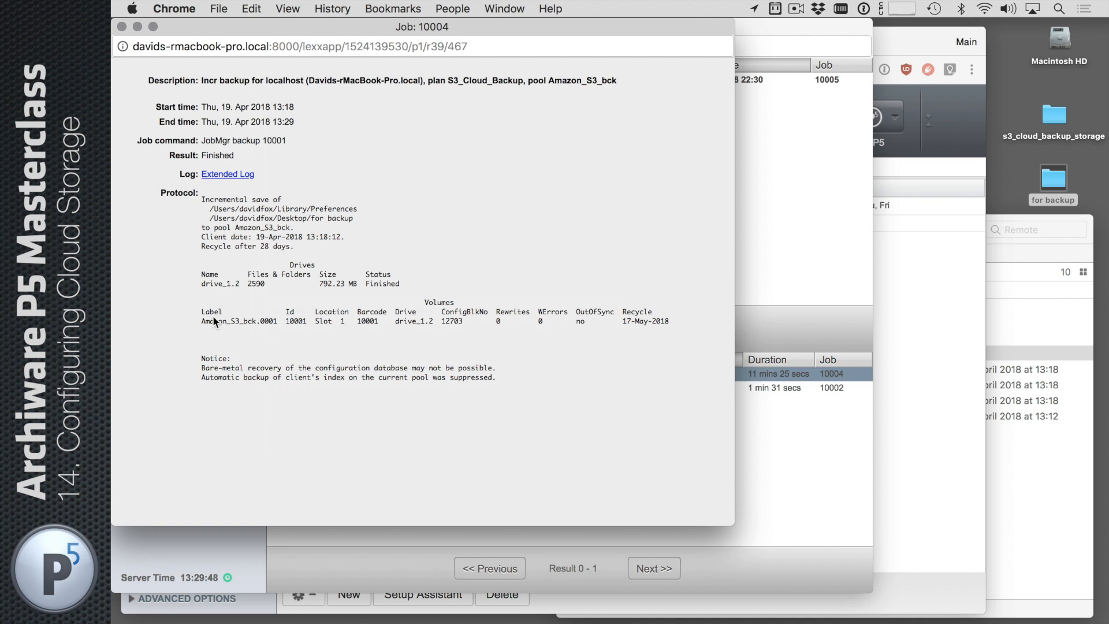
{"action": "left_click_drag", "start_coordinate": [285, 317], "coordinate": [295, 317]}
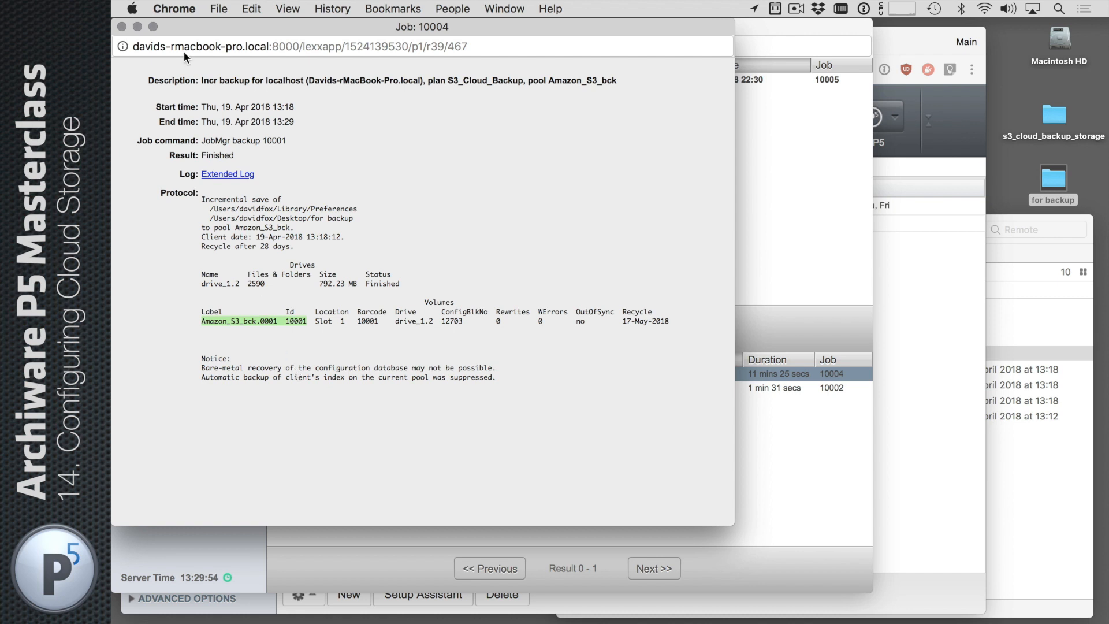
{"action": "left_click", "coordinate": [122, 27]}
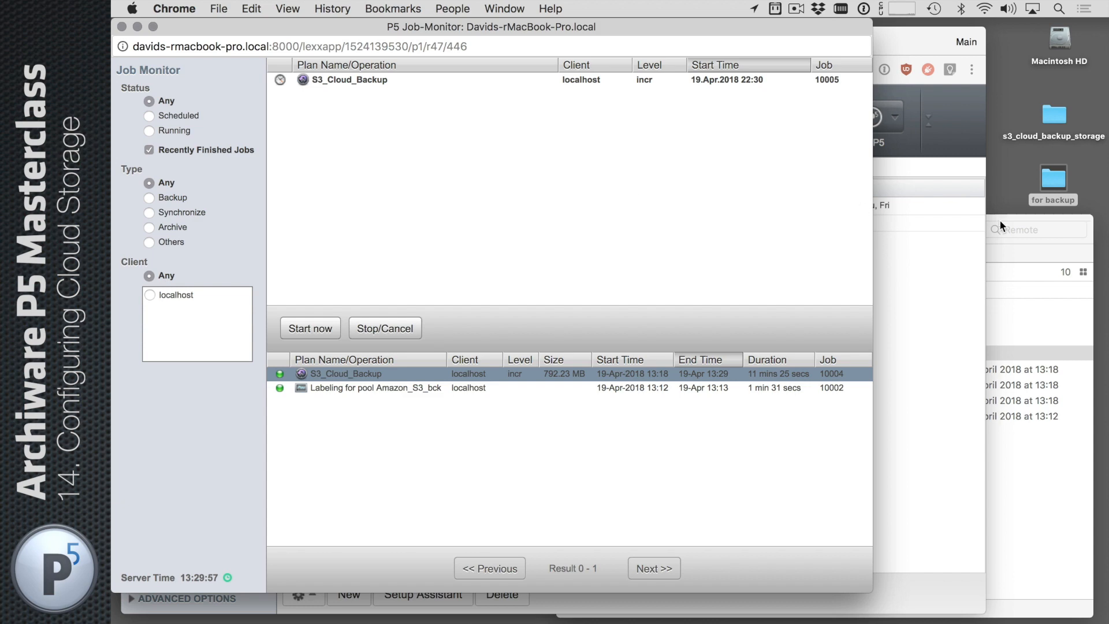
Compare volume 10001's chunk files in the local s3_cloud_backup_storage folder in Finder with those in the p5-backup-training bucket in Transmit
{"action": "double_click", "coordinate": [1053, 119]}
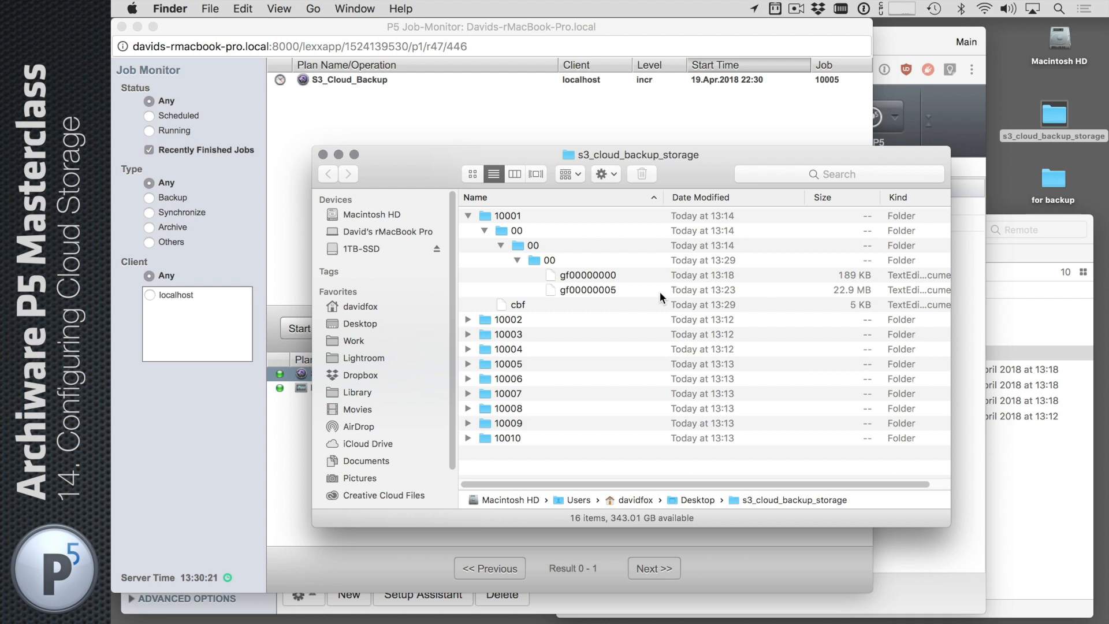
{"action": "left_click", "coordinate": [644, 291]}
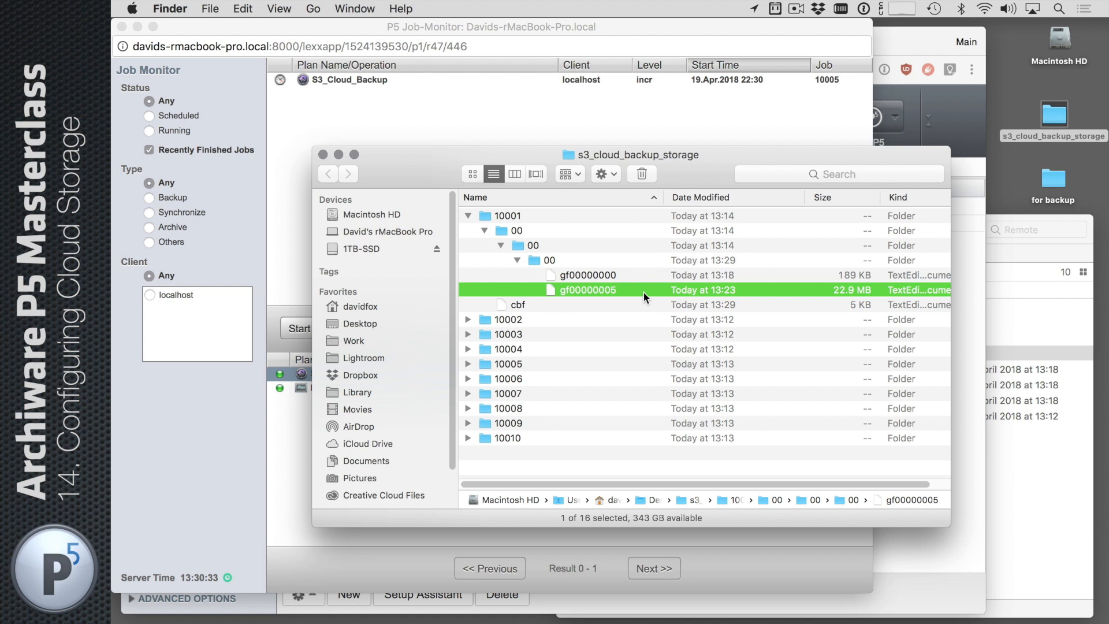
{"action": "left_click", "coordinate": [1036, 284]}
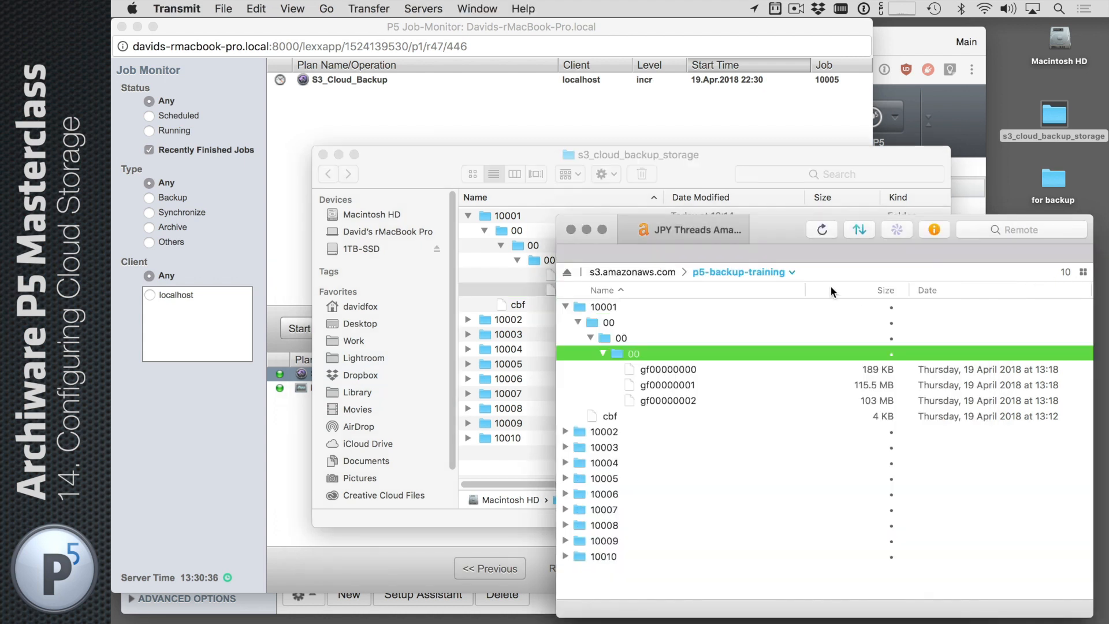
{"action": "left_click_drag", "start_coordinate": [776, 237], "coordinate": [690, 176]}
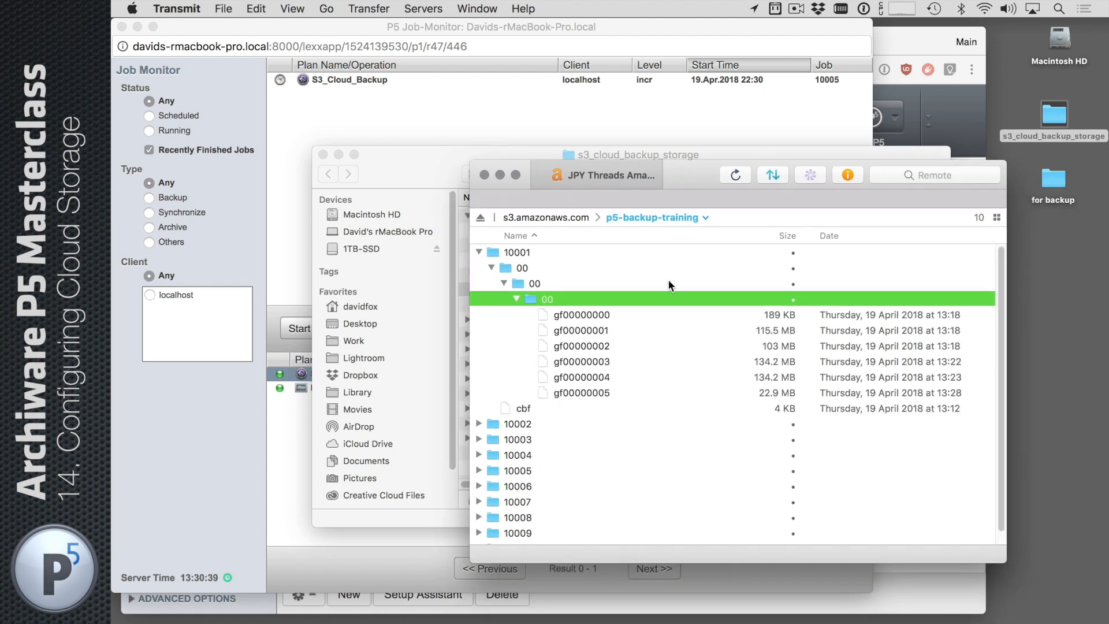
{"action": "left_click", "coordinate": [675, 330]}
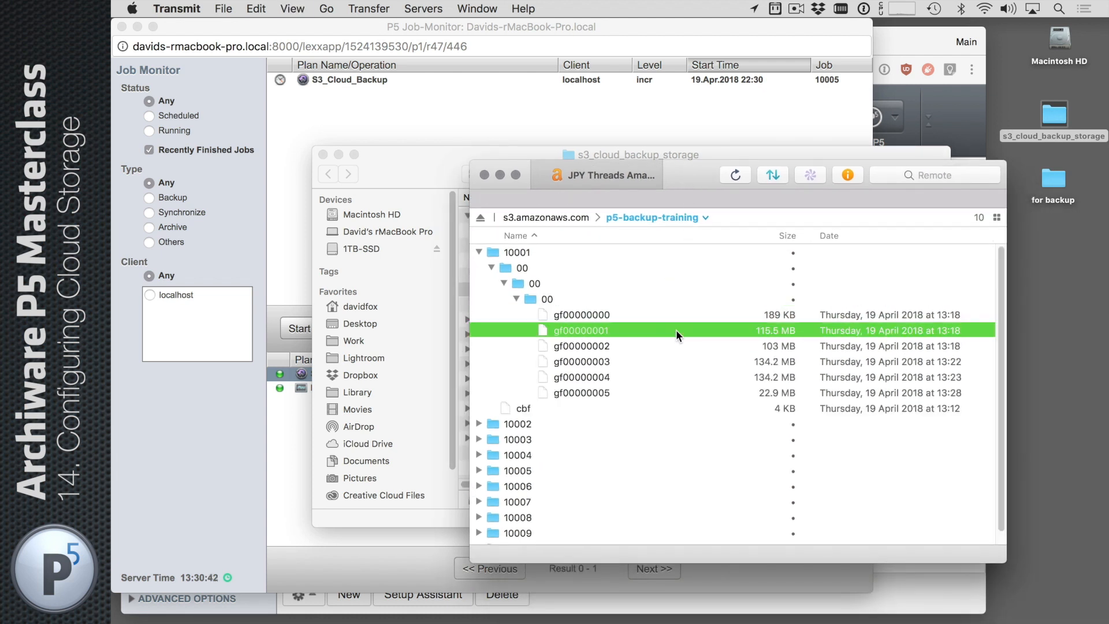
{"action": "left_click", "coordinate": [673, 394]}
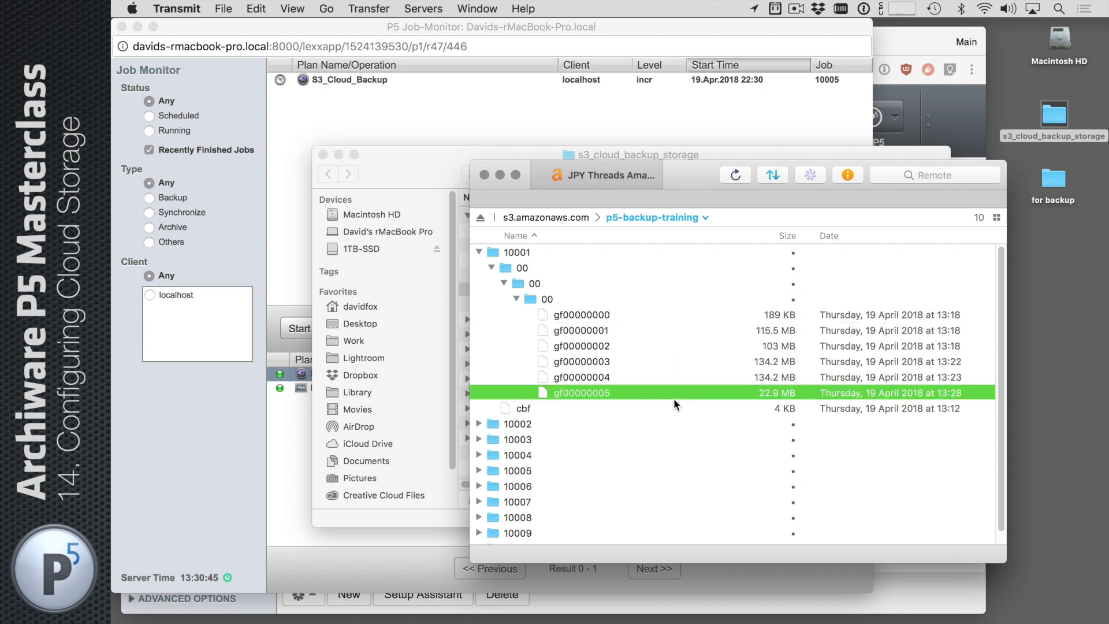
{"action": "key", "text": "Up"}
{"action": "key", "text": "Up"}
{"action": "key", "text": "Up"}
{"action": "key", "text": "Up"}
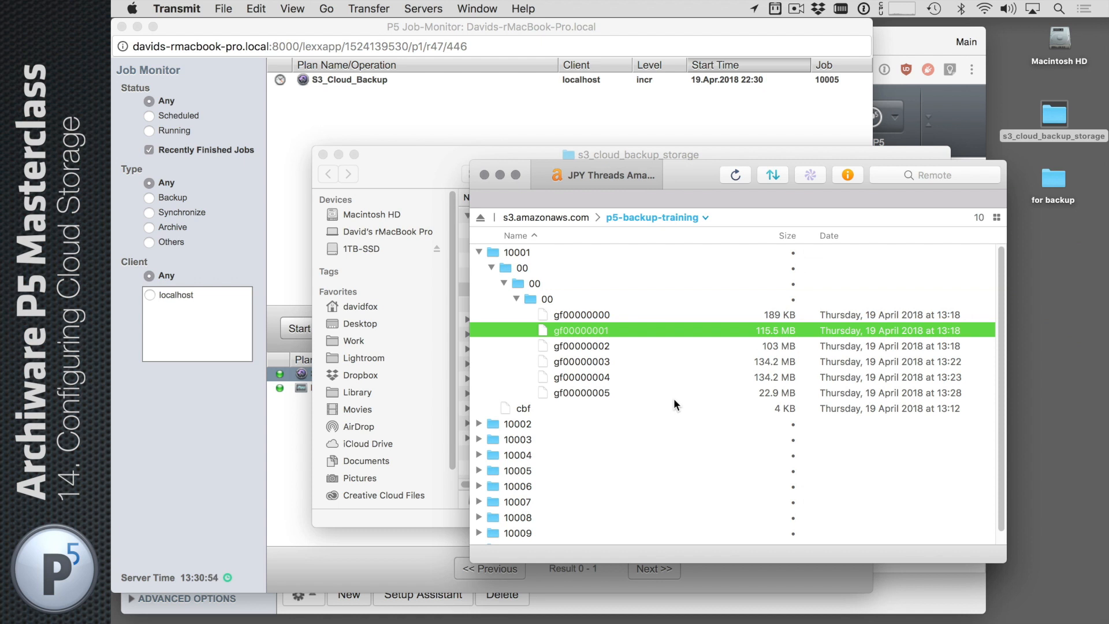
{"action": "key", "text": "Down"}
{"action": "key", "text": "Down"}
{"action": "key", "text": "Down"}
{"action": "key", "text": "Down"}
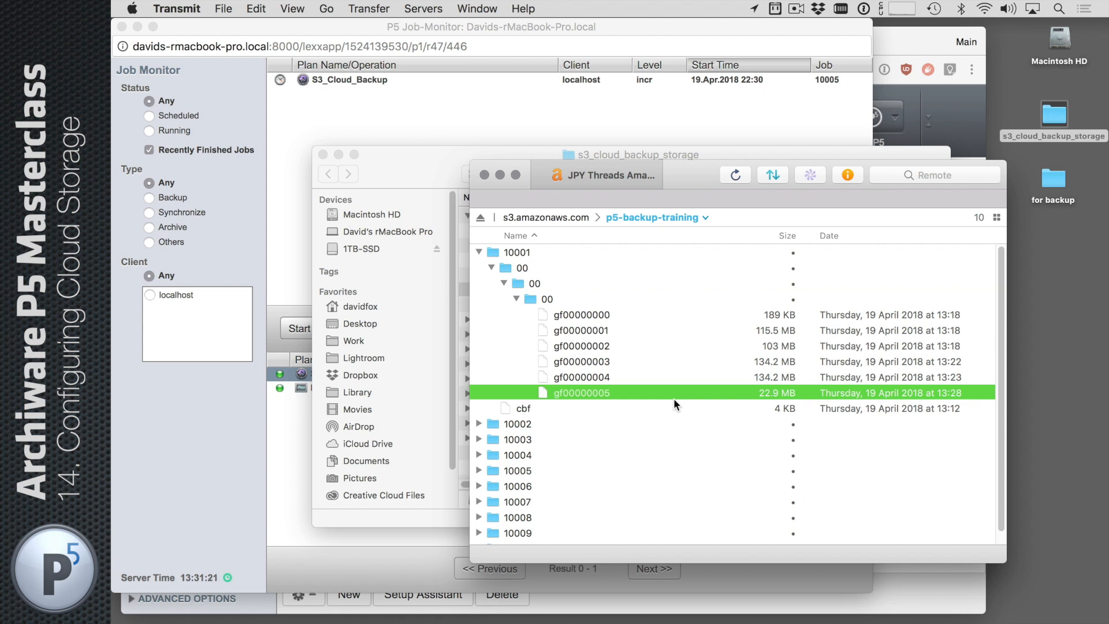
Close the Job Monitor and browse the localhost backup index for restore down to the "for backup" folder on the Desktop
{"action": "left_click", "coordinate": [404, 112]}
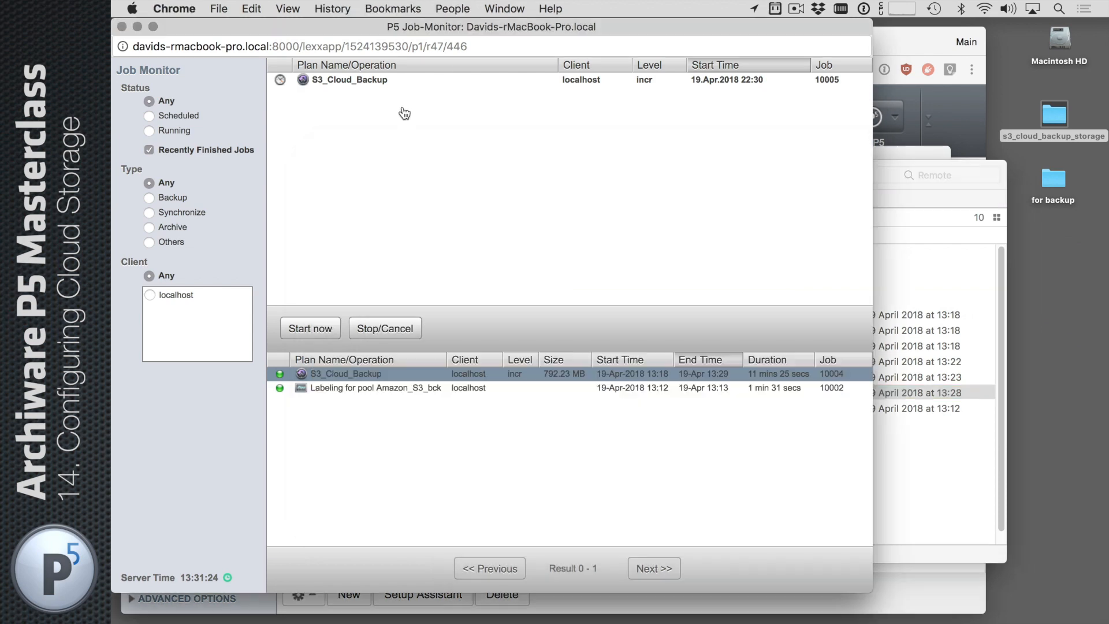
{"action": "key", "text": "super+w"}
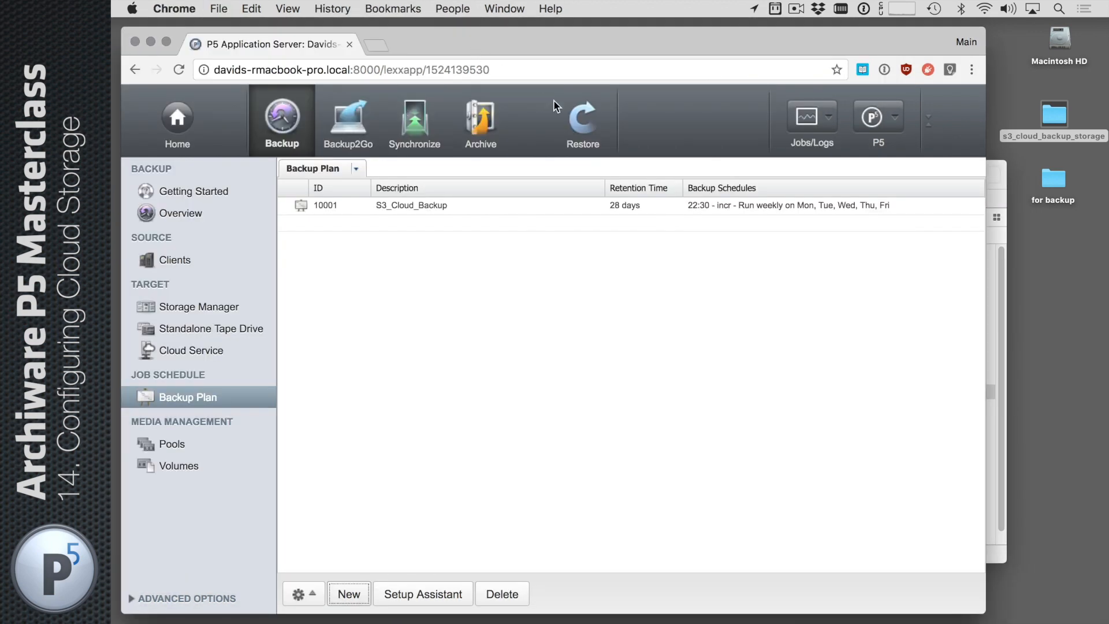
{"action": "left_click", "coordinate": [582, 128]}
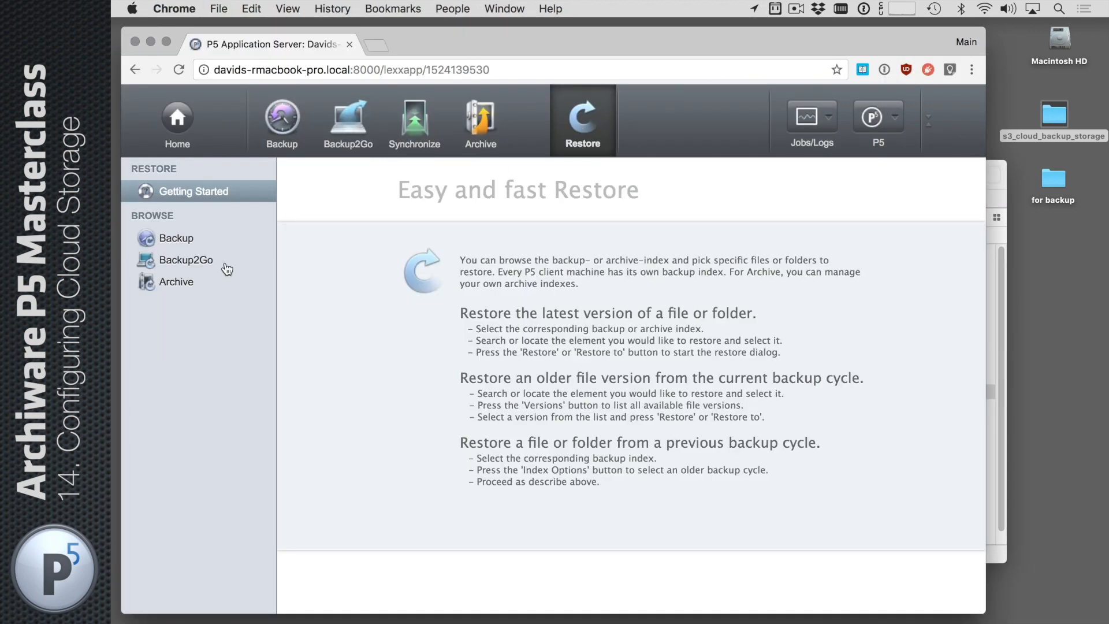
{"action": "left_click", "coordinate": [177, 242]}
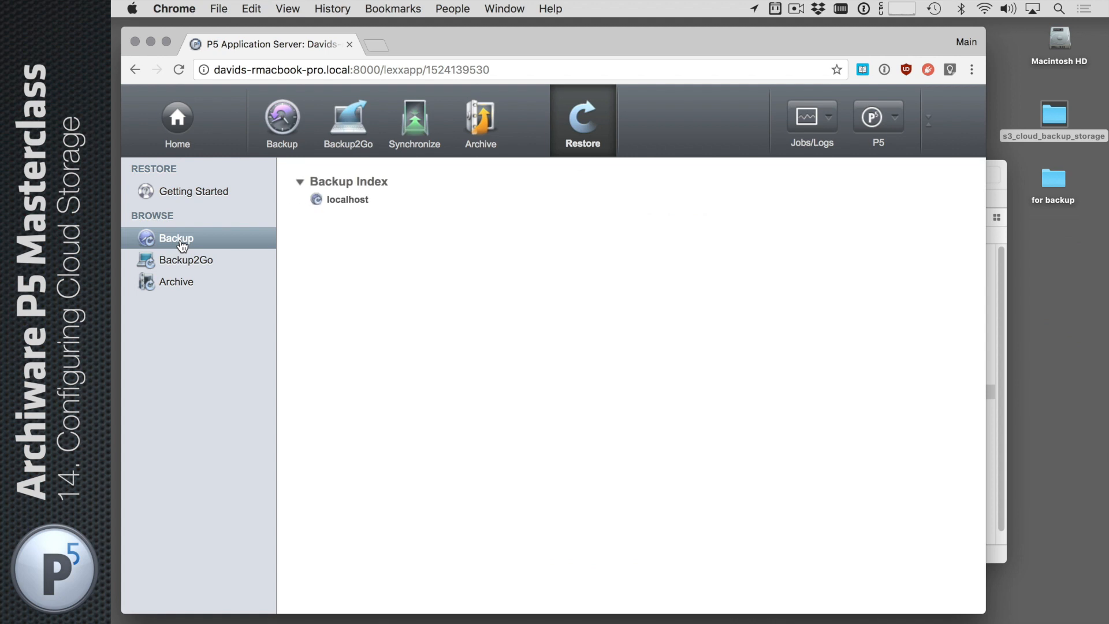
{"action": "left_click", "coordinate": [339, 198]}
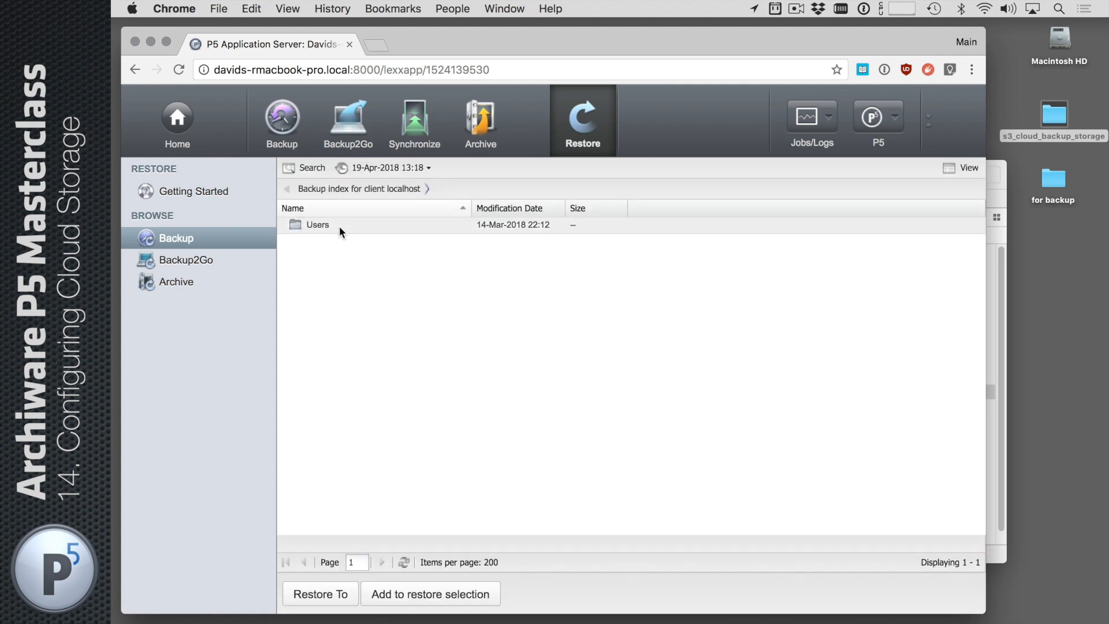
{"action": "double_click", "coordinate": [339, 225]}
{"action": "double_click", "coordinate": [338, 226]}
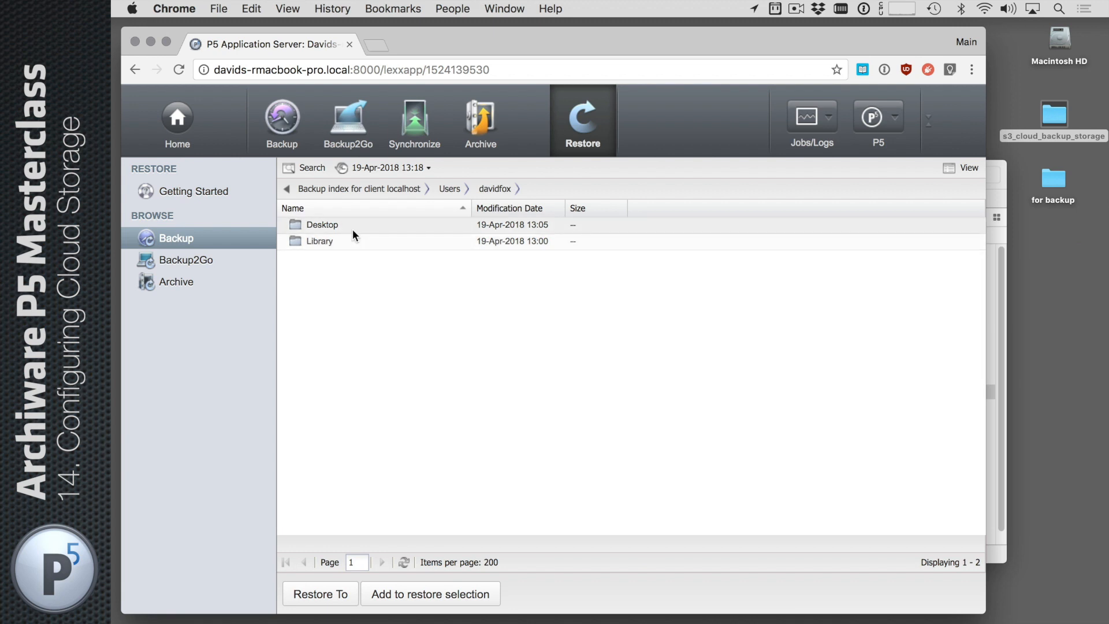
{"action": "double_click", "coordinate": [352, 229]}
{"action": "double_click", "coordinate": [353, 228]}
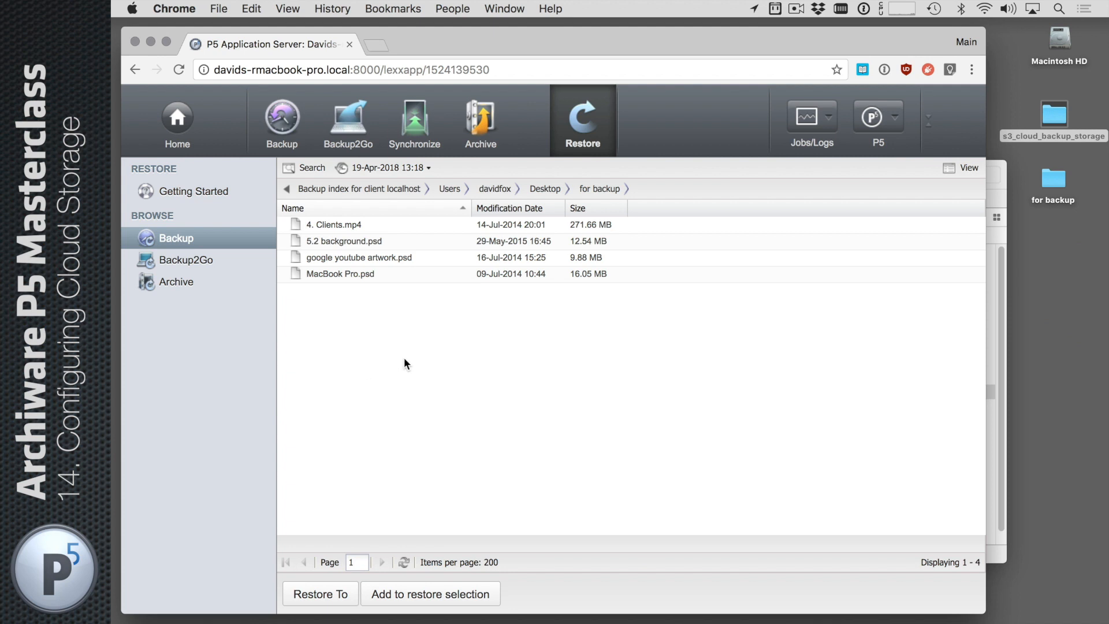
Select 5.2 background.psd and google youtube artwork.psd in the backup index and open their restore-to settings
{"action": "left_click", "coordinate": [391, 227]}
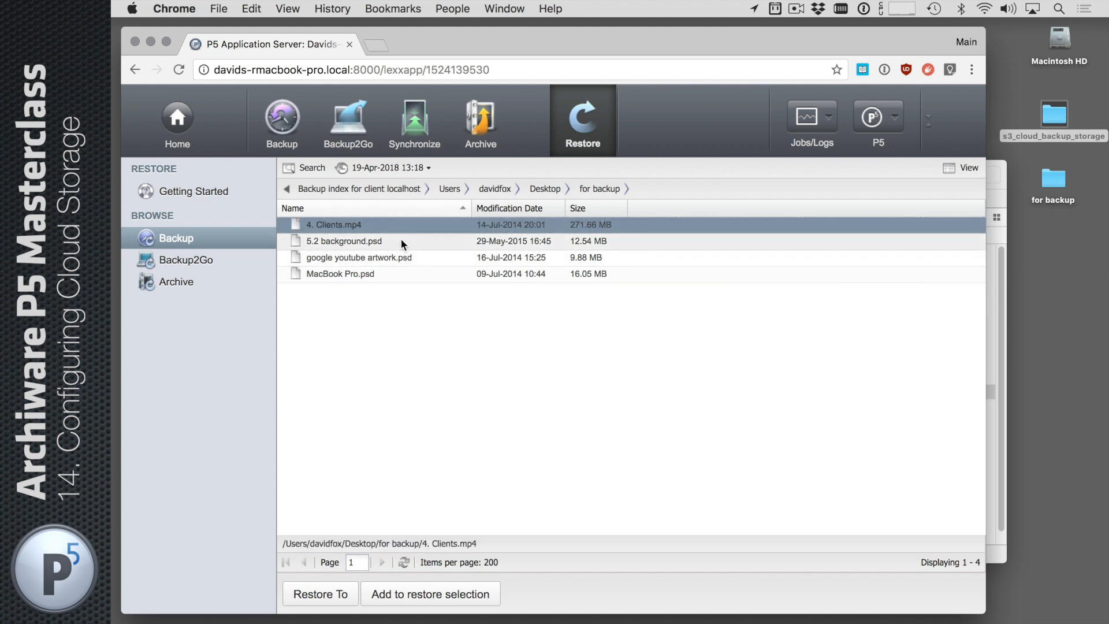
{"action": "left_click", "coordinate": [401, 241]}
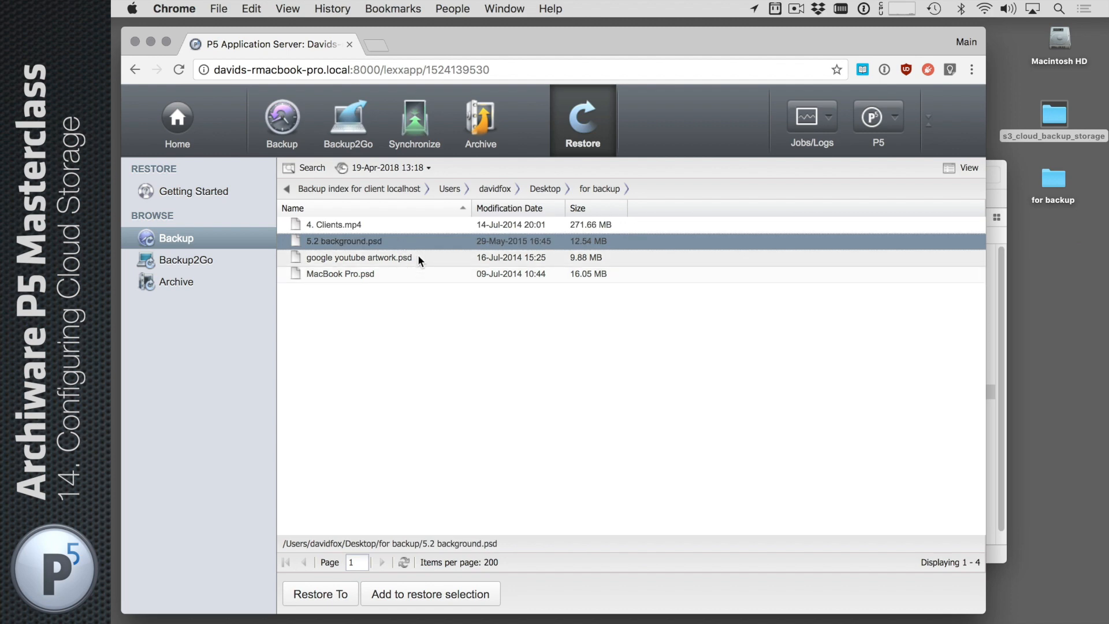
{"action": "left_click", "coordinate": [418, 257], "text": "shift"}
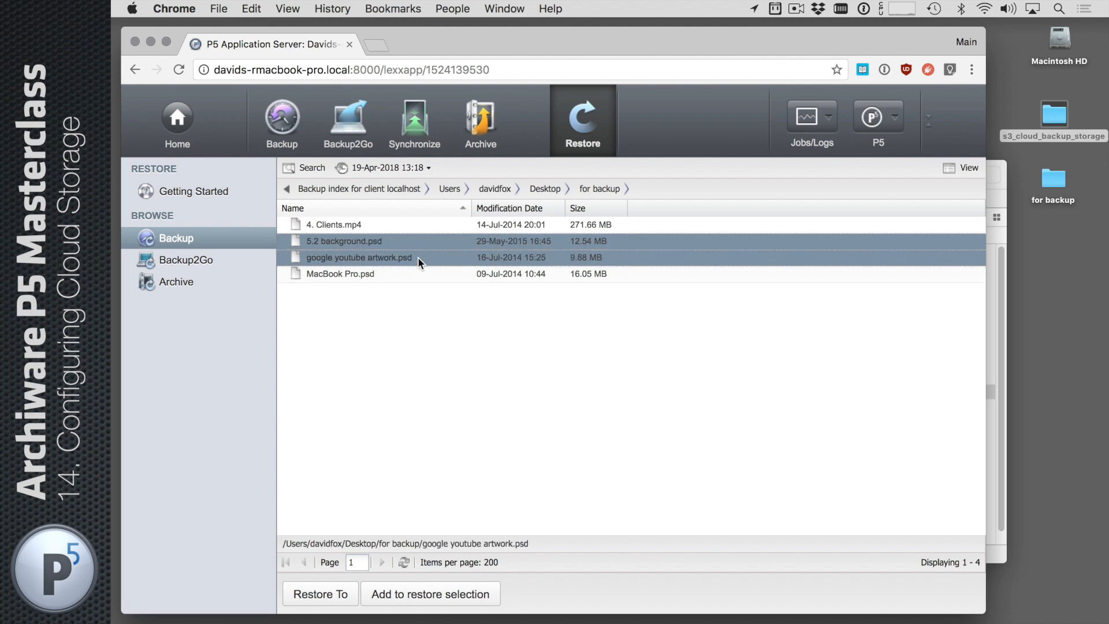
{"action": "left_click", "coordinate": [325, 596]}
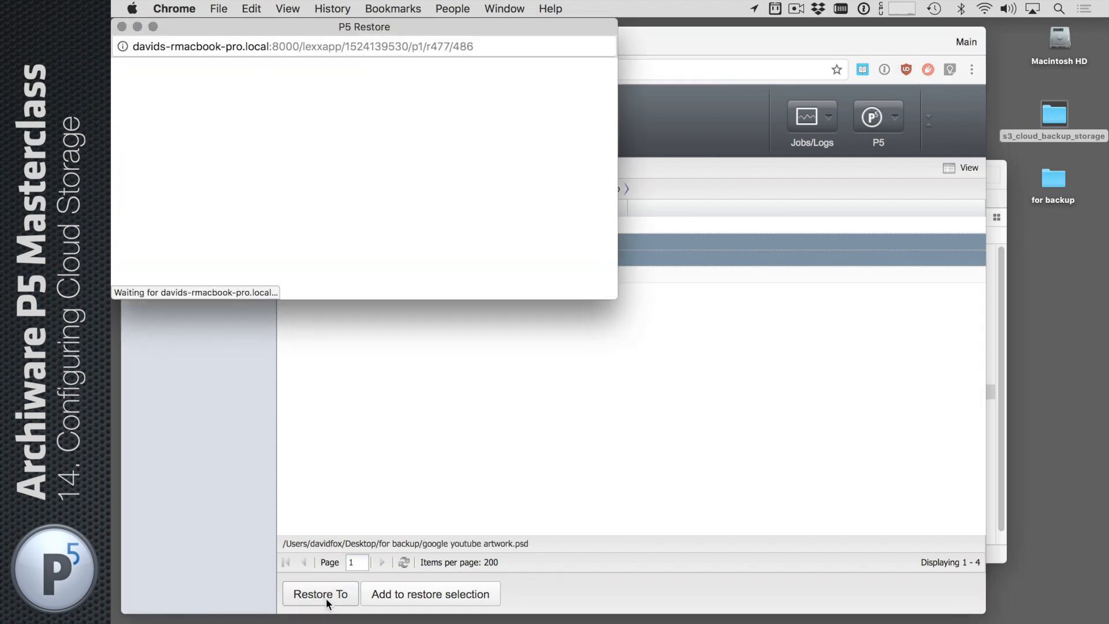
Relocate the restore to the user's pre-defined Desktop directory on localhost and start the restore job
{"action": "left_click", "coordinate": [368, 86]}
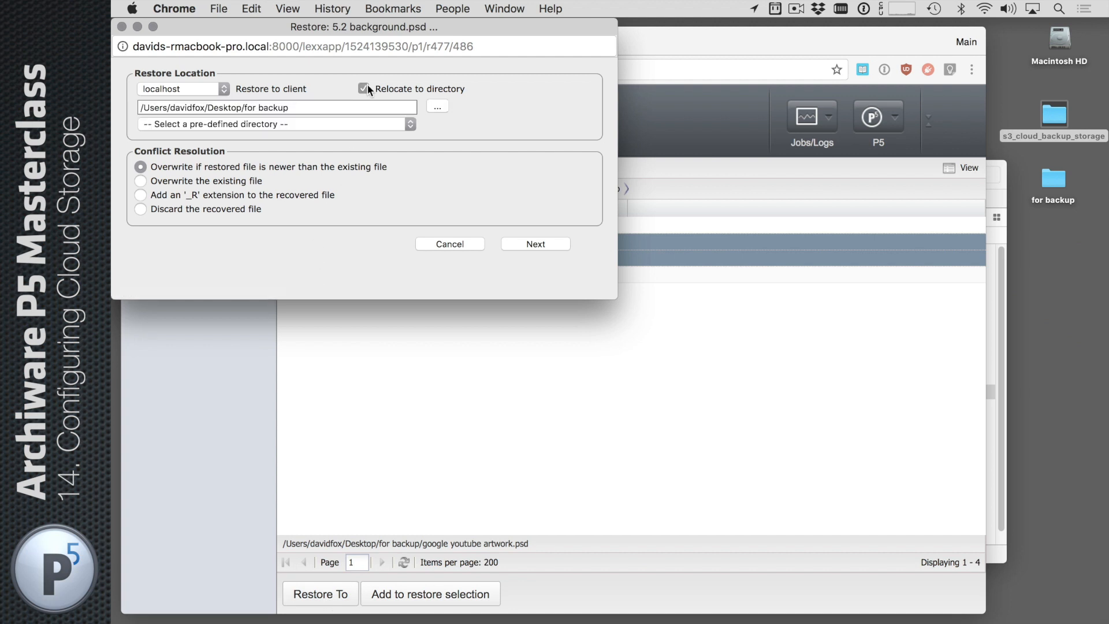
{"action": "left_click", "coordinate": [352, 123]}
{"action": "left_click", "coordinate": [352, 135]}
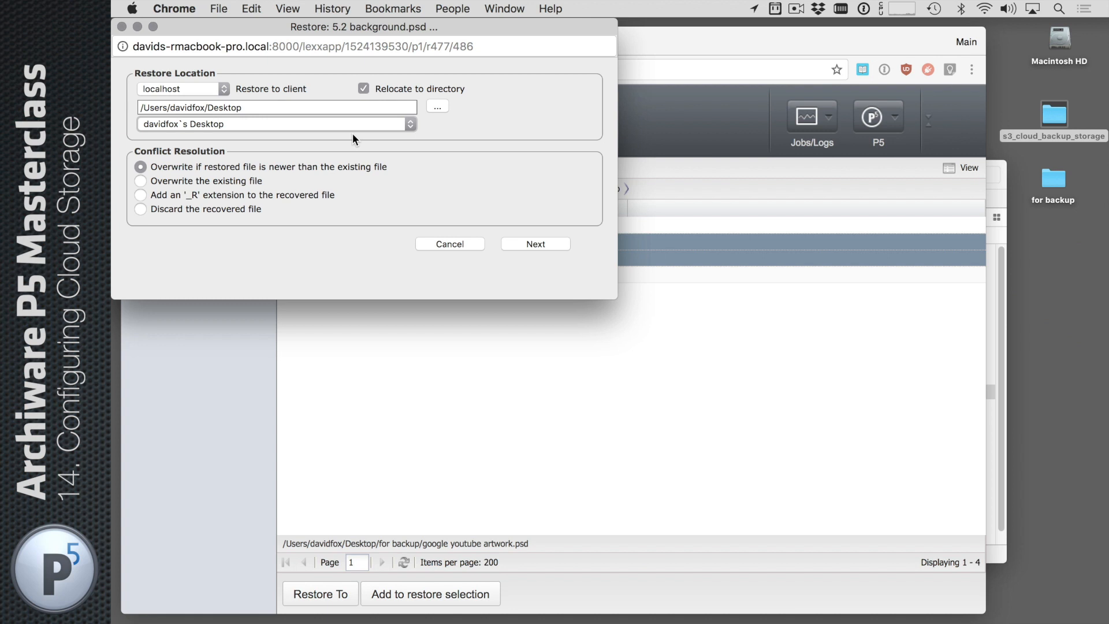
{"action": "left_click", "coordinate": [538, 242]}
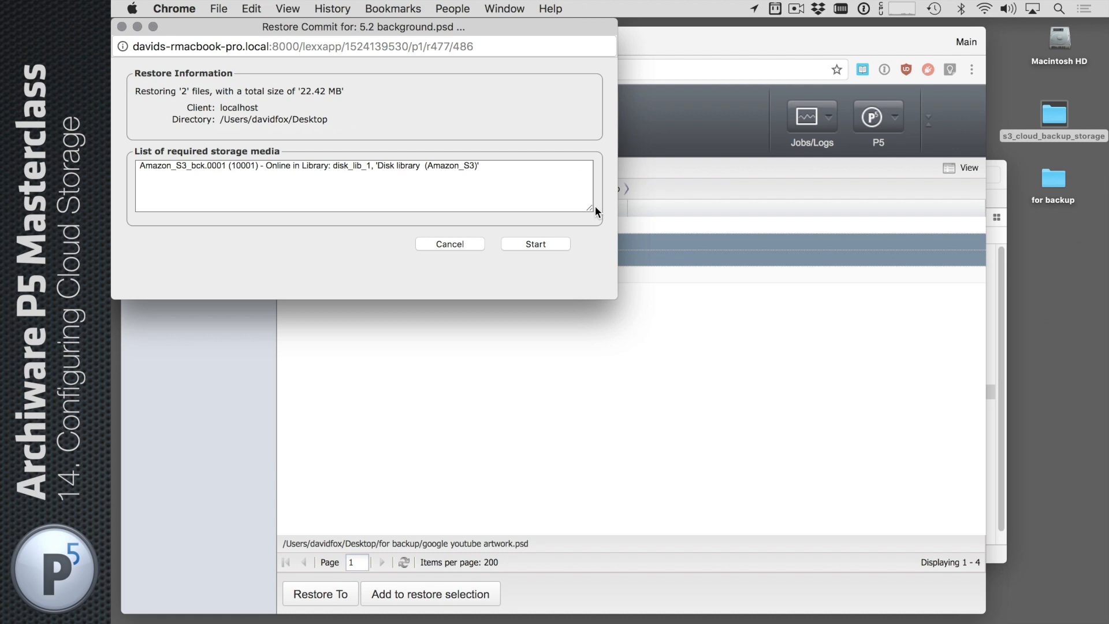
{"action": "left_click", "coordinate": [542, 243]}
{"action": "left_click", "coordinate": [542, 241]}
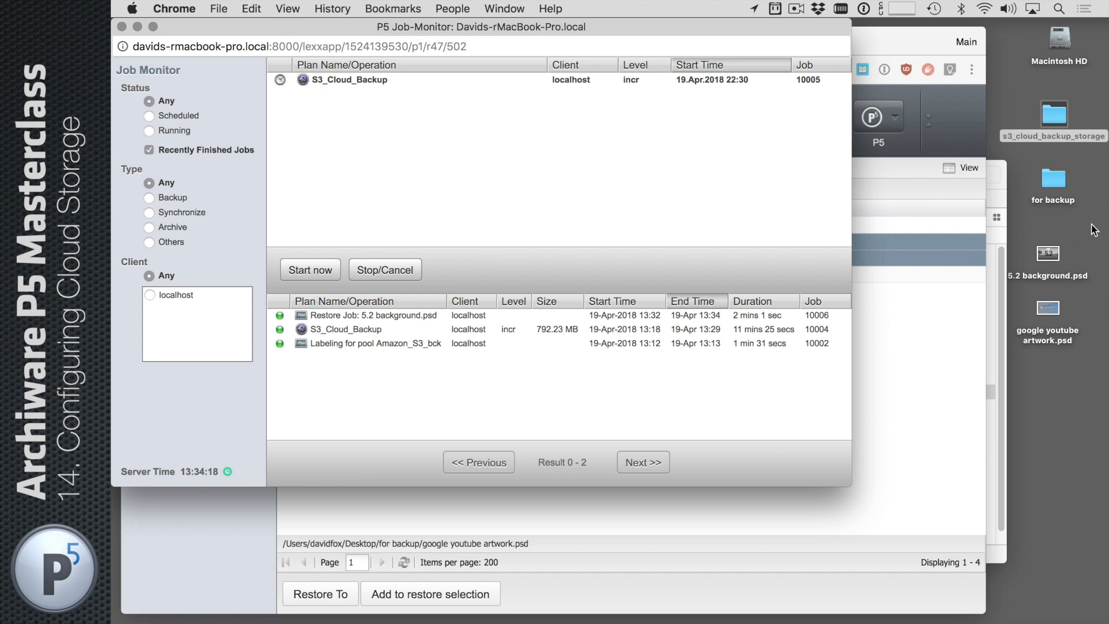
Check the restored files on the Desktop and the chunk files in the s3_cloud_backup_storage folder
{"action": "left_click_drag", "start_coordinate": [1089, 229], "coordinate": [1024, 320]}
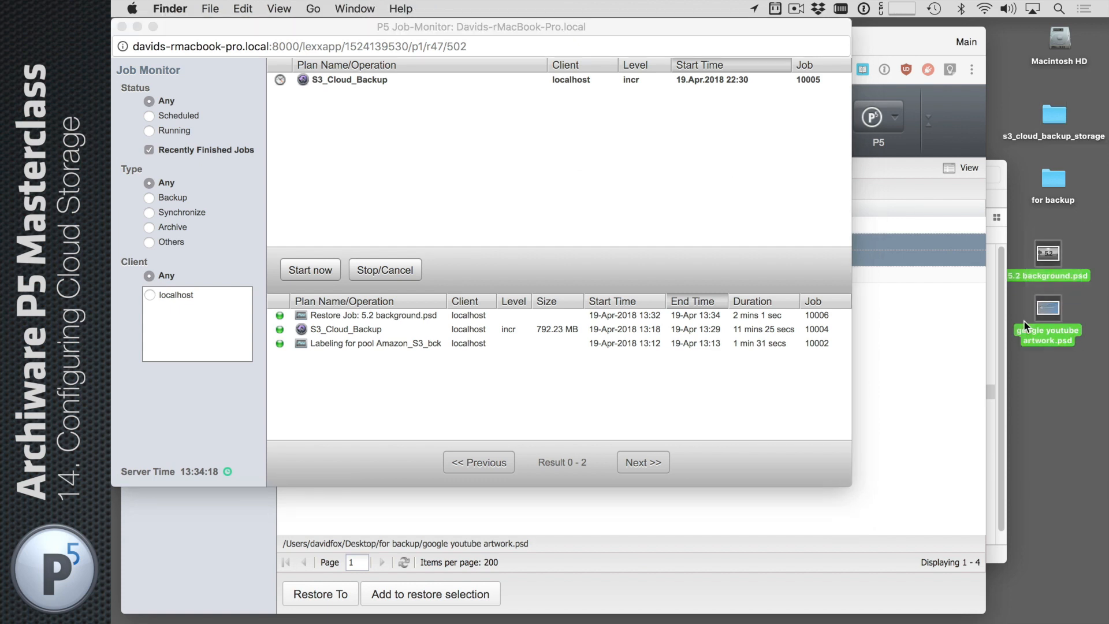
{"action": "left_click", "coordinate": [1024, 319]}
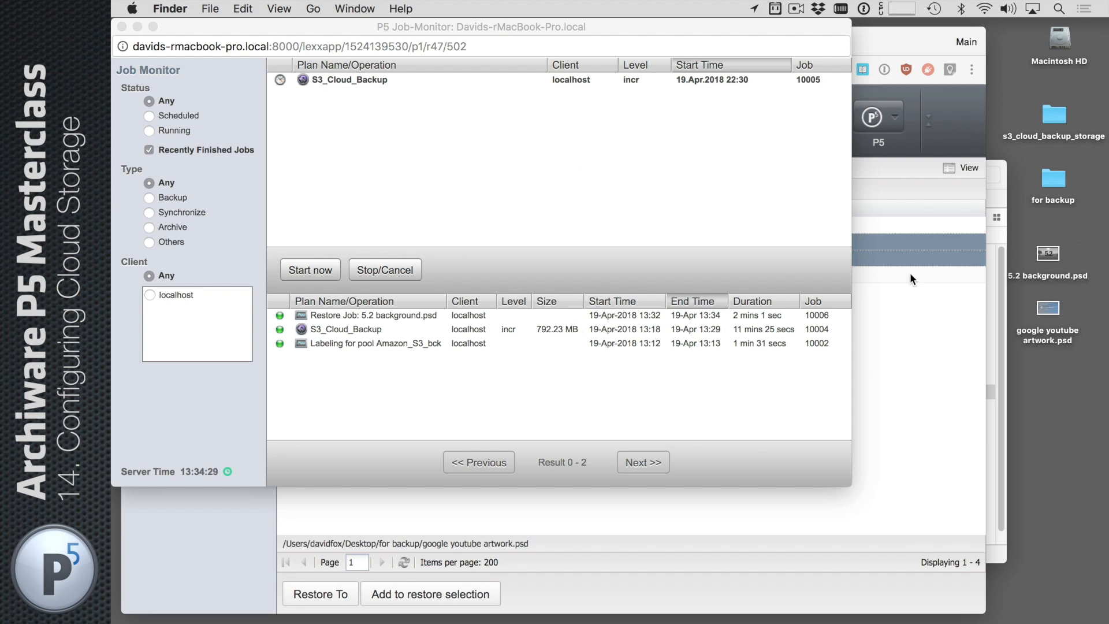
{"action": "left_click", "coordinate": [1051, 118]}
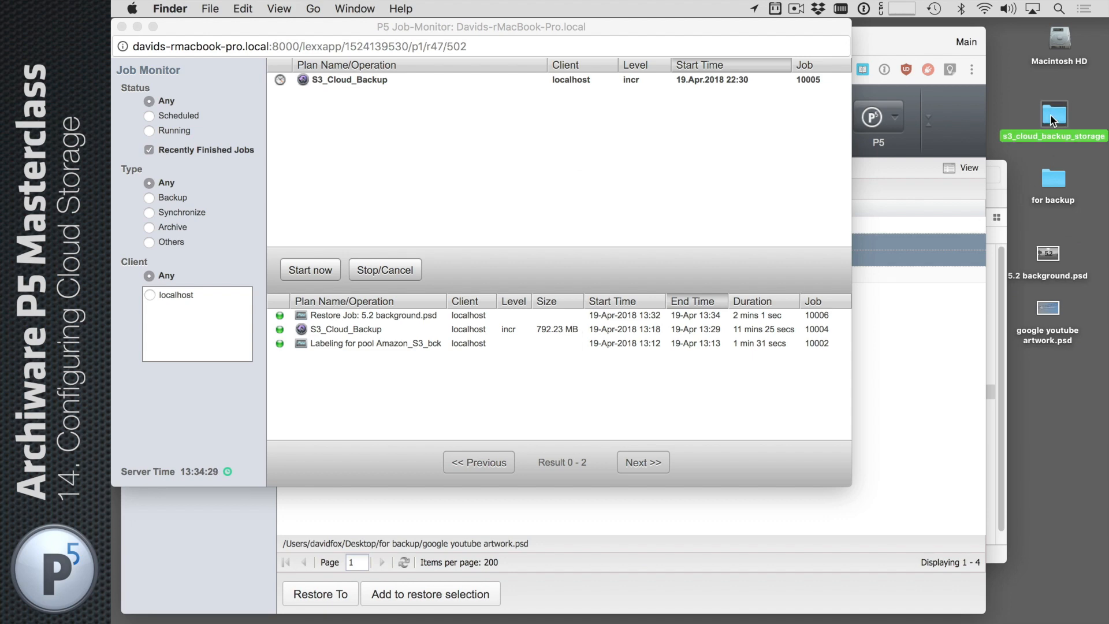
{"action": "double_click", "coordinate": [1050, 113]}
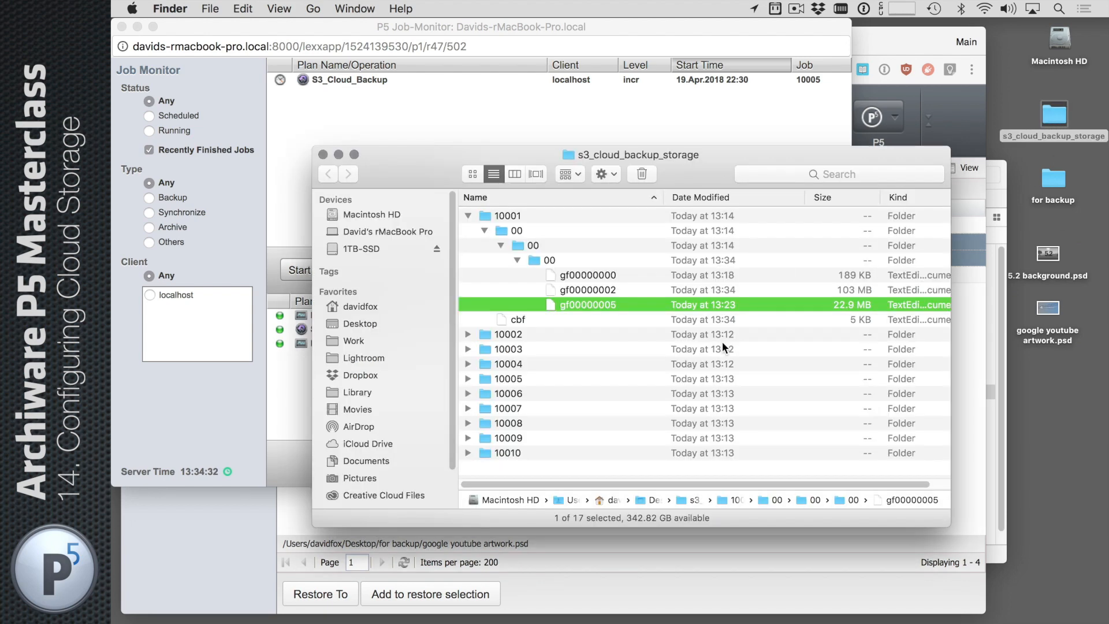
Check the gf00000002 chunk file, close the s3_cloud_backup_storage and Job Monitor windows, and return to the Backup section
{"action": "left_click", "coordinate": [696, 288]}
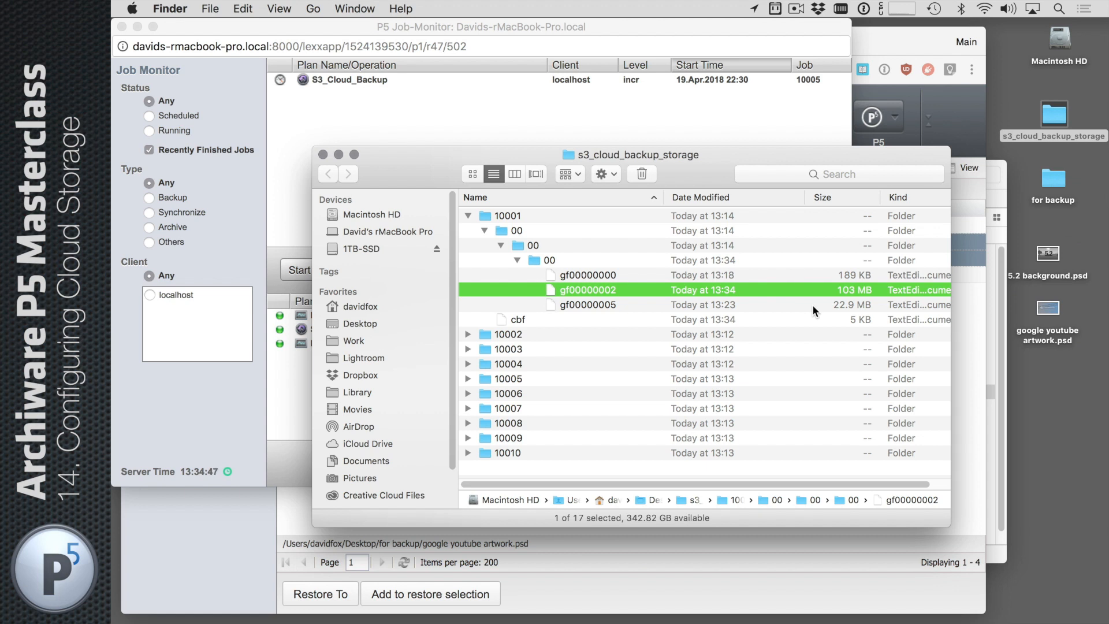
{"action": "left_click", "coordinate": [323, 153]}
{"action": "left_click", "coordinate": [121, 26]}
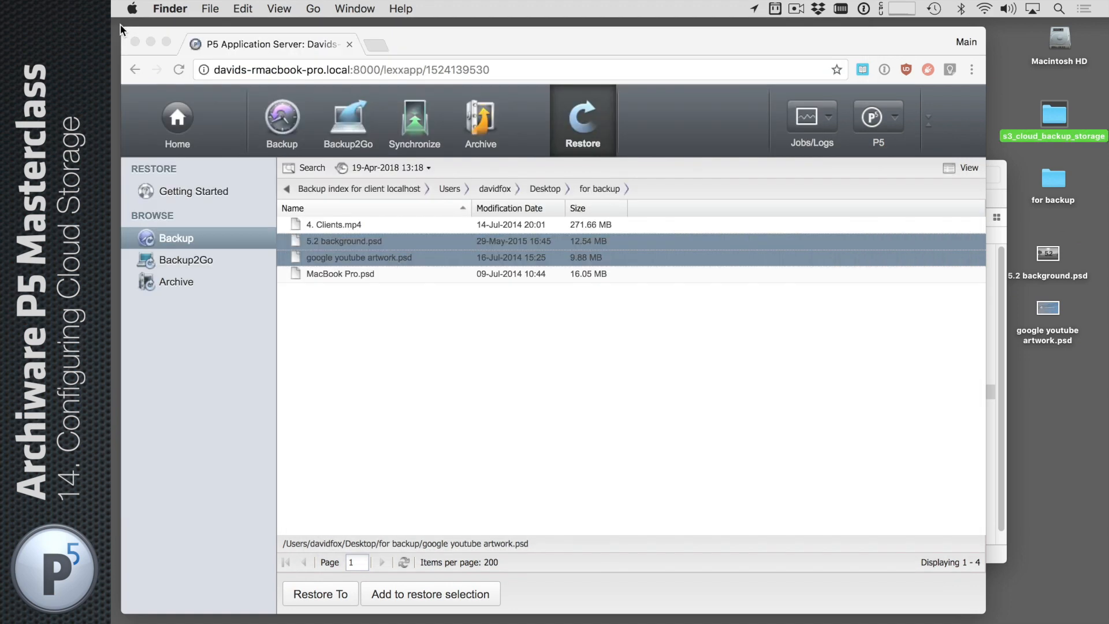
{"action": "left_click", "coordinate": [284, 114]}
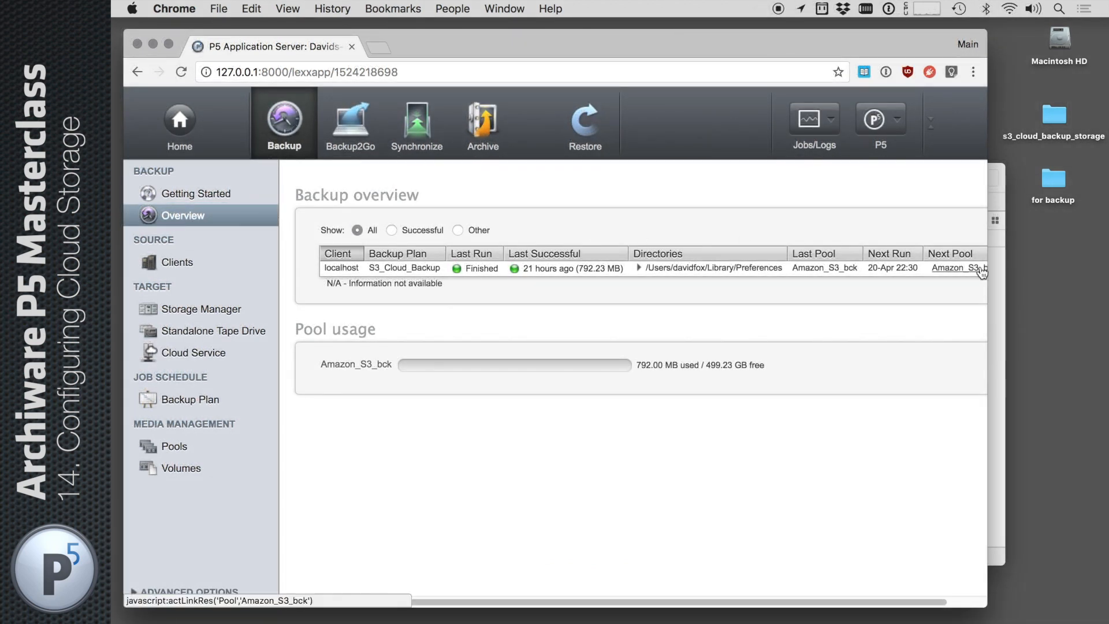
Create a folder named s3_cloud_archive_storage on the Desktop and place it just below the "for backup" folder
{"action": "right_click", "coordinate": [1045, 253]}
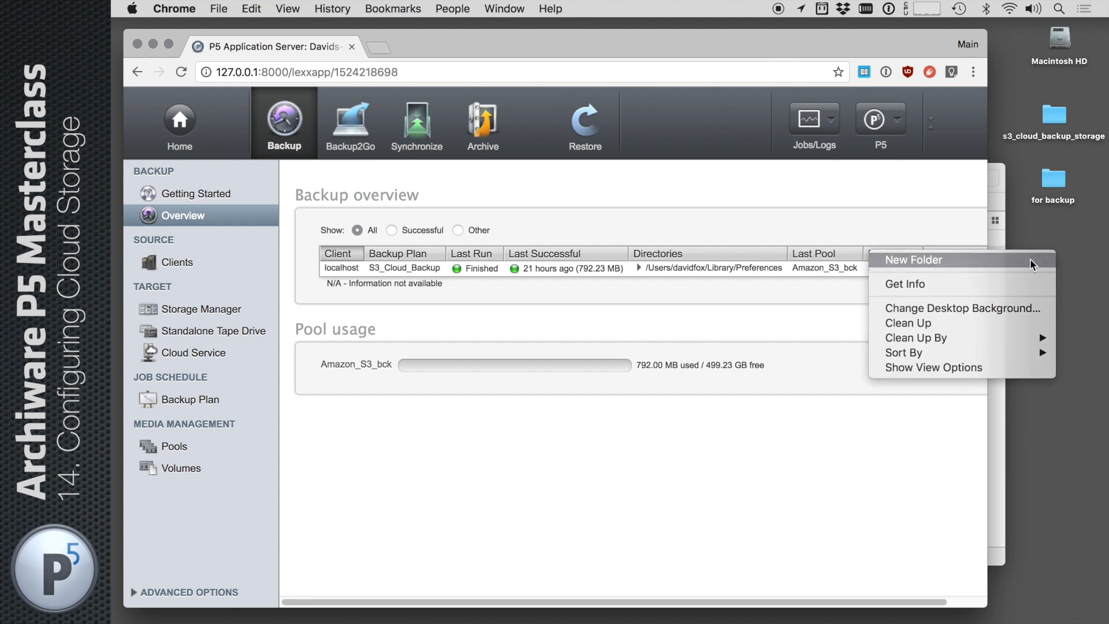
{"action": "left_click", "coordinate": [1031, 260]}
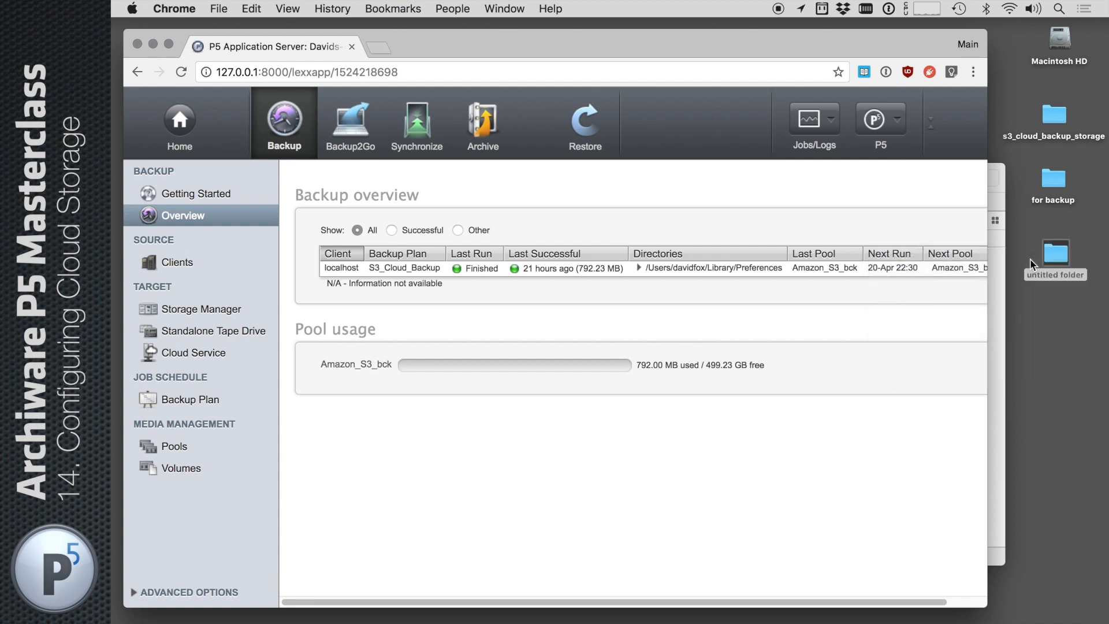
{"action": "left_click", "coordinate": [1061, 278]}
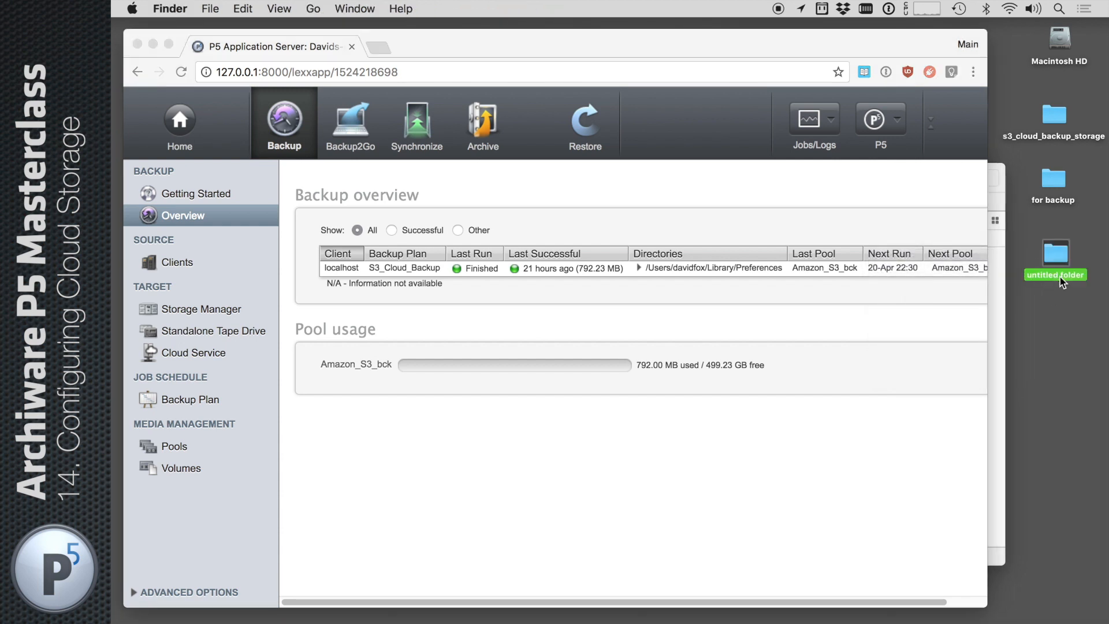
{"action": "left_click", "coordinate": [1060, 277]}
{"action": "type", "text": "s3_arc"}
{"action": "key", "text": "BackSpace"}
{"action": "key", "text": "BackSpace"}
{"action": "key", "text": "BackSpace"}
{"action": "type", "text": "cloud_archive_storage"}
{"action": "key", "text": "Return"}
{"action": "left_click_drag", "start_coordinate": [1052, 254], "coordinate": [1061, 231]}
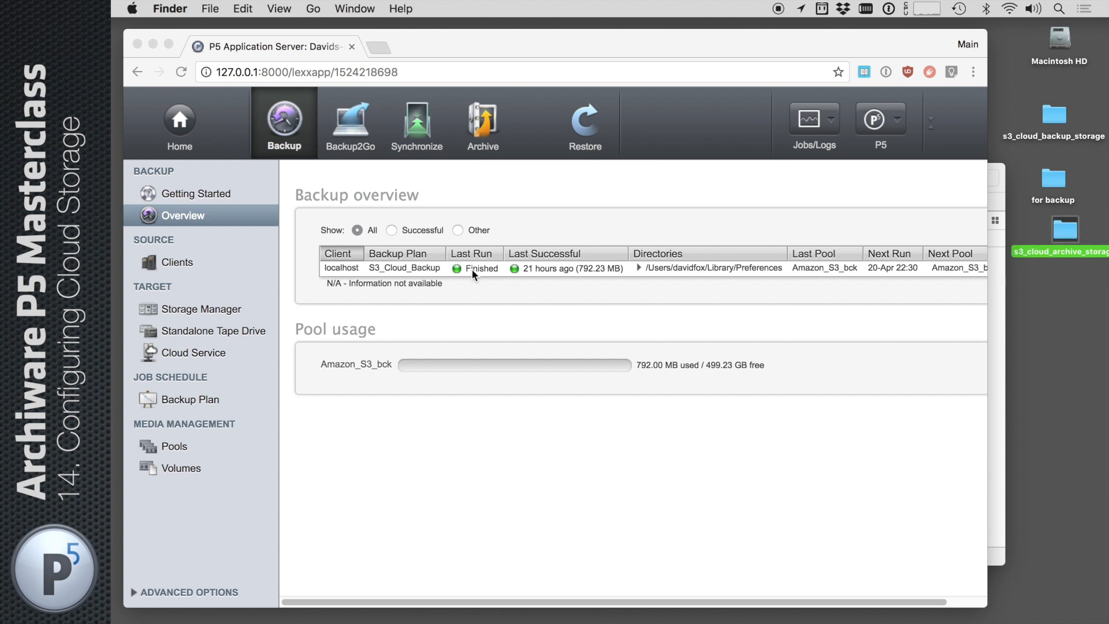
Start a new disk storage in the Storage Manager using the Desktop folder s3_cloud_archive_storage as its volumes directory
{"action": "left_click", "coordinate": [222, 310]}
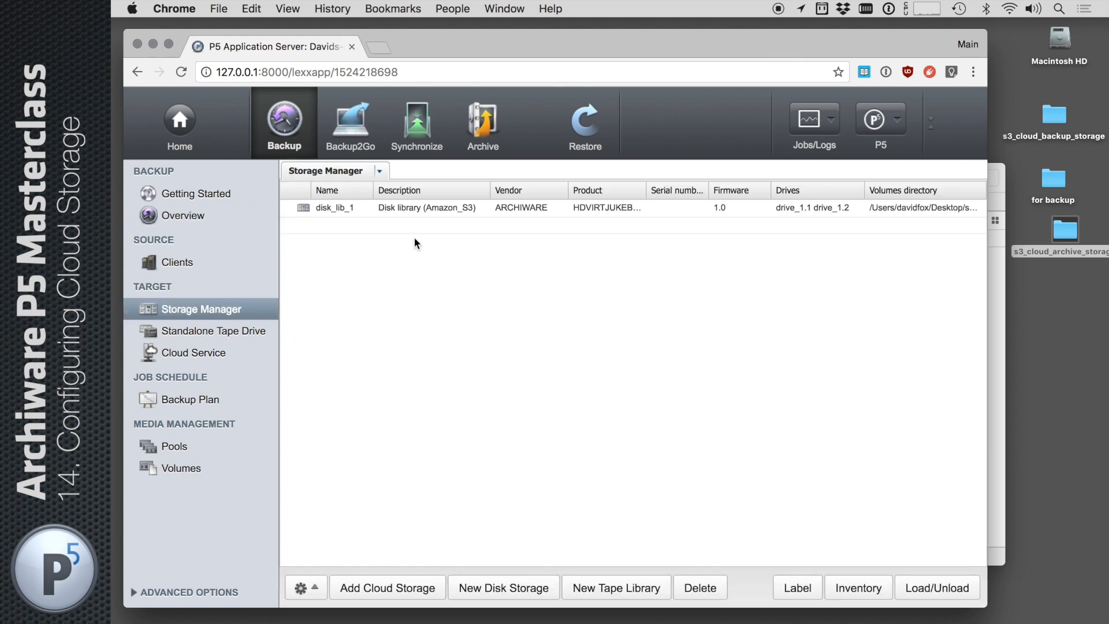
{"action": "left_click", "coordinate": [1054, 116]}
{"action": "left_click", "coordinate": [689, 271]}
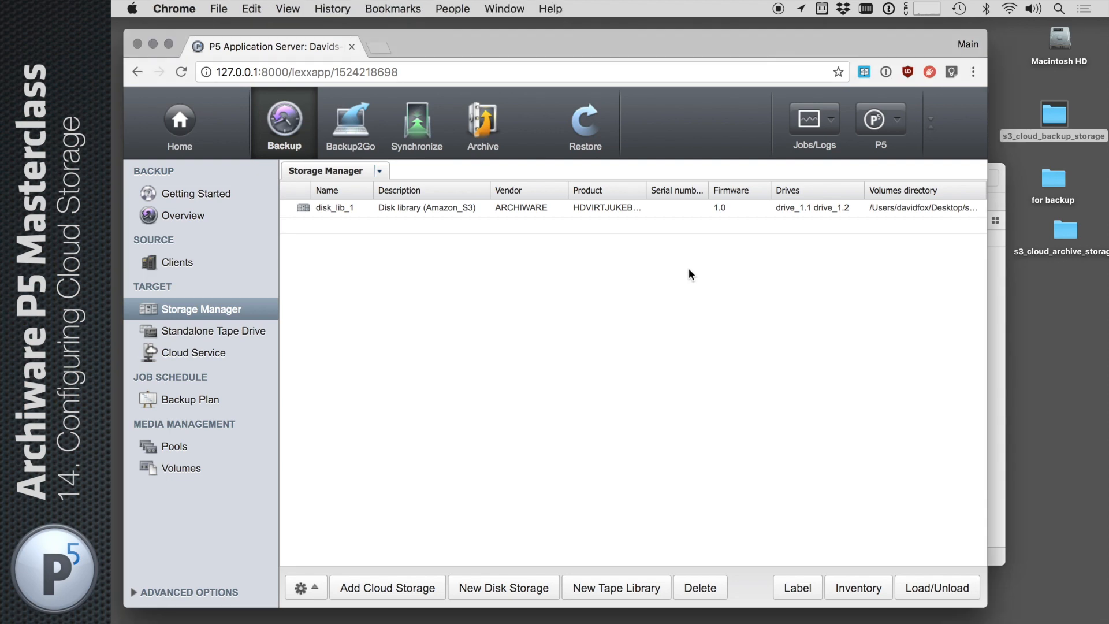
{"action": "left_click", "coordinate": [502, 589]}
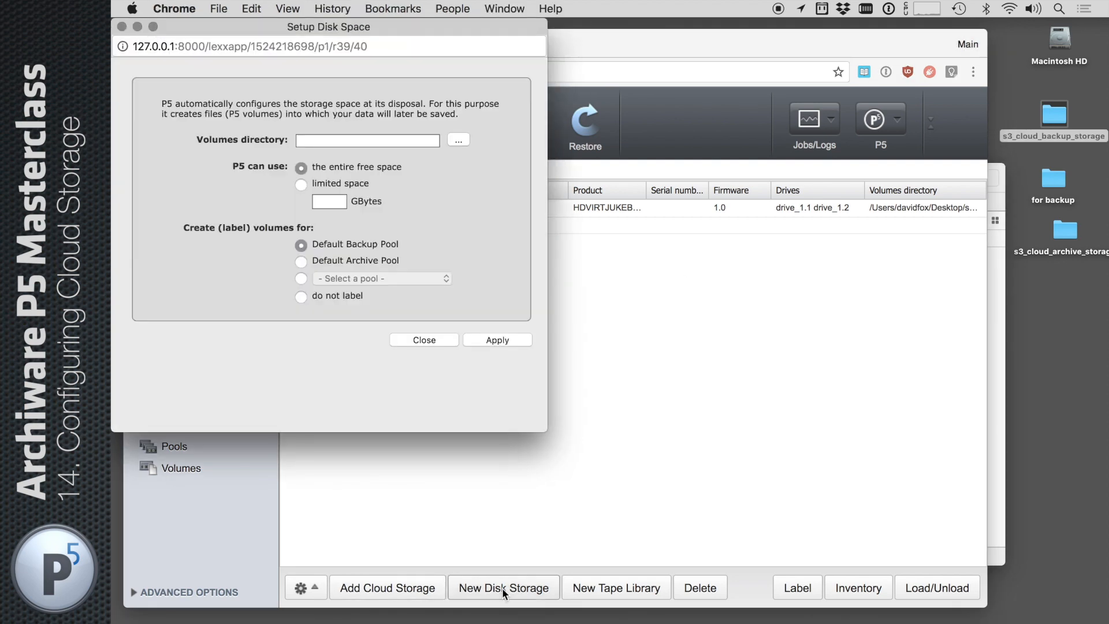
{"action": "left_click", "coordinate": [453, 140]}
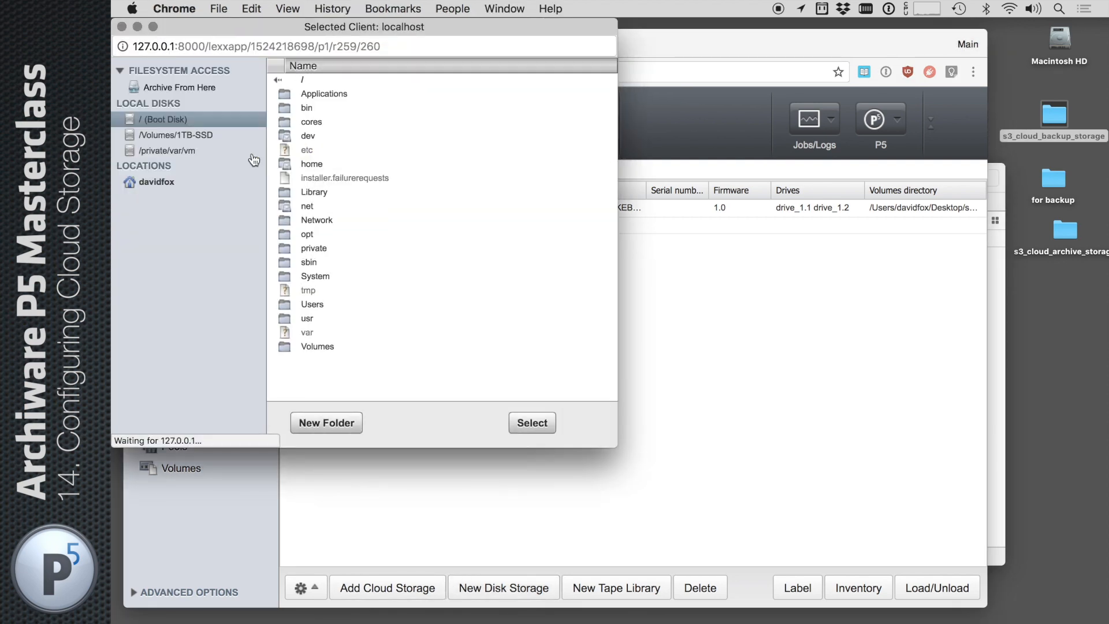
{"action": "left_click", "coordinate": [179, 182]}
{"action": "double_click", "coordinate": [326, 121]}
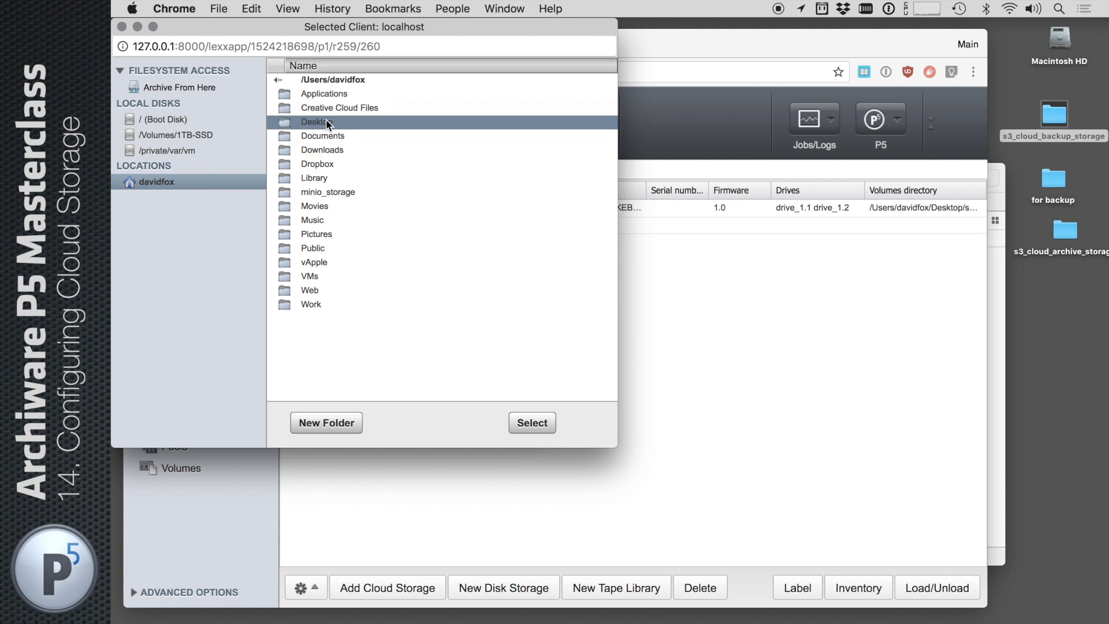
{"action": "left_click", "coordinate": [328, 304]}
{"action": "left_click", "coordinate": [531, 422]}
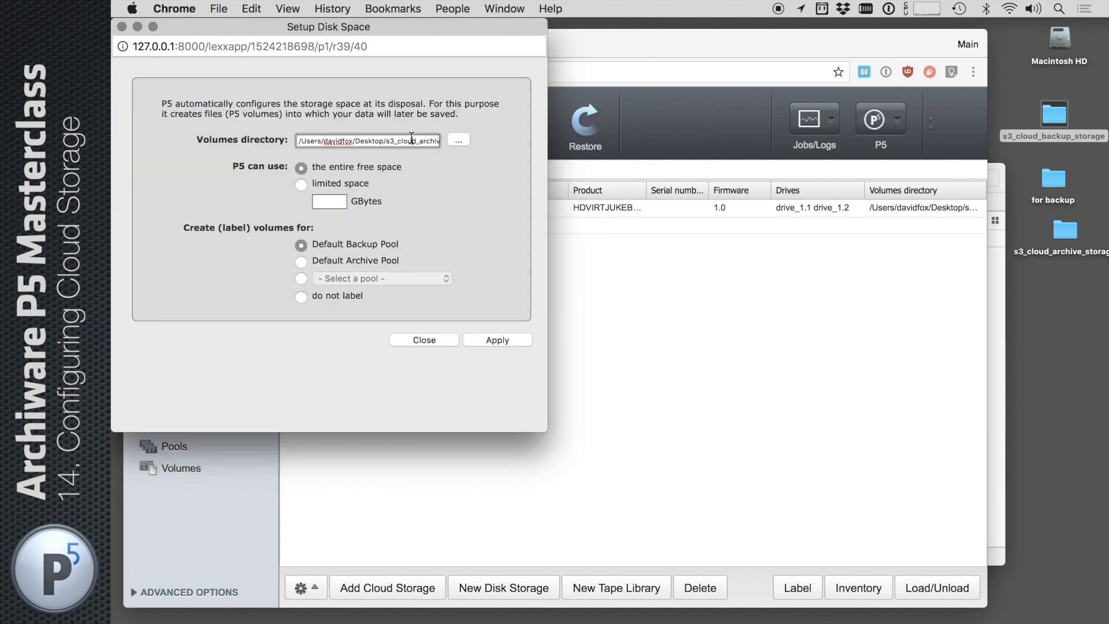
Limit the new disk storage to 10 GBytes, choose not to label volumes, and apply the setup
{"action": "left_click", "coordinate": [301, 183]}
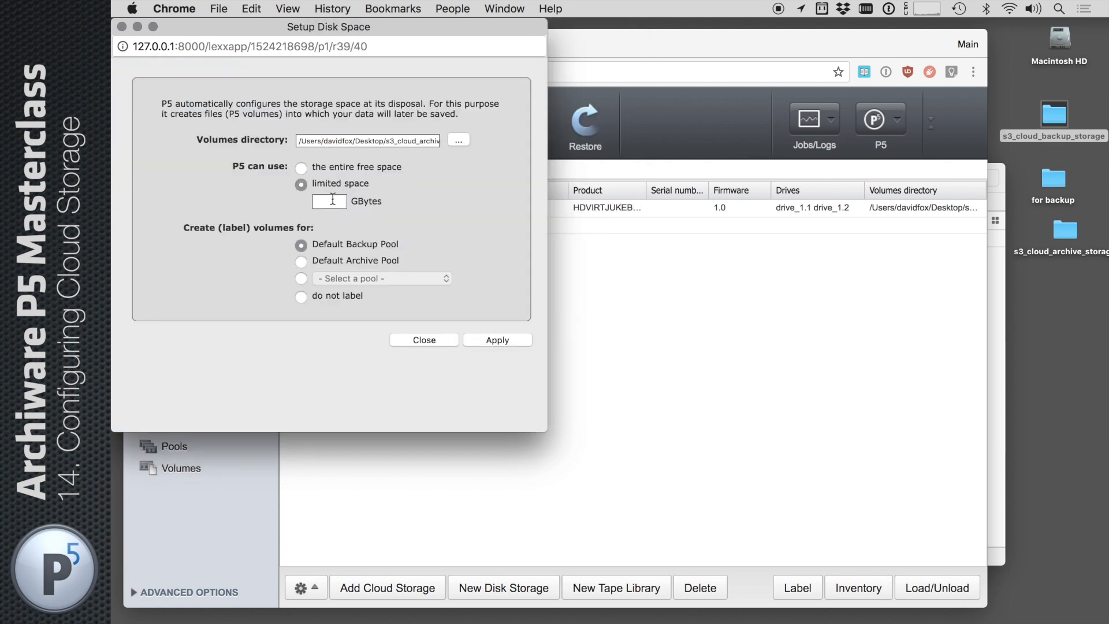
{"action": "type", "text": "10"}
{"action": "left_click", "coordinate": [303, 296]}
{"action": "left_click", "coordinate": [490, 340]}
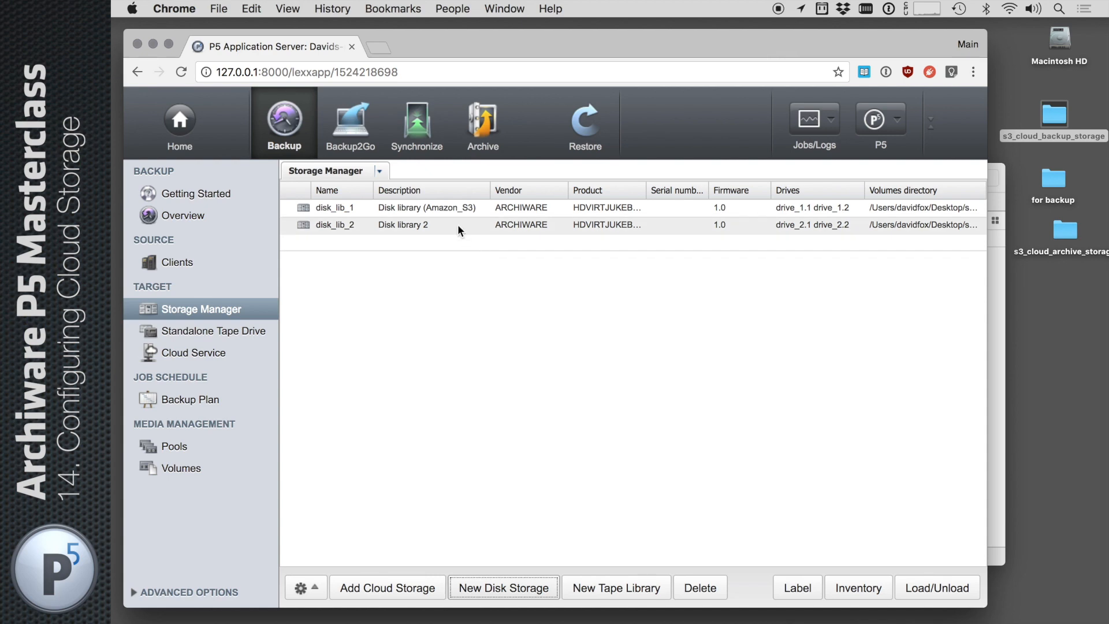
Change the description of disk_lib_2 to "Disk library Archive S3", review its container file settings, and apply the configuration
{"action": "double_click", "coordinate": [457, 224]}
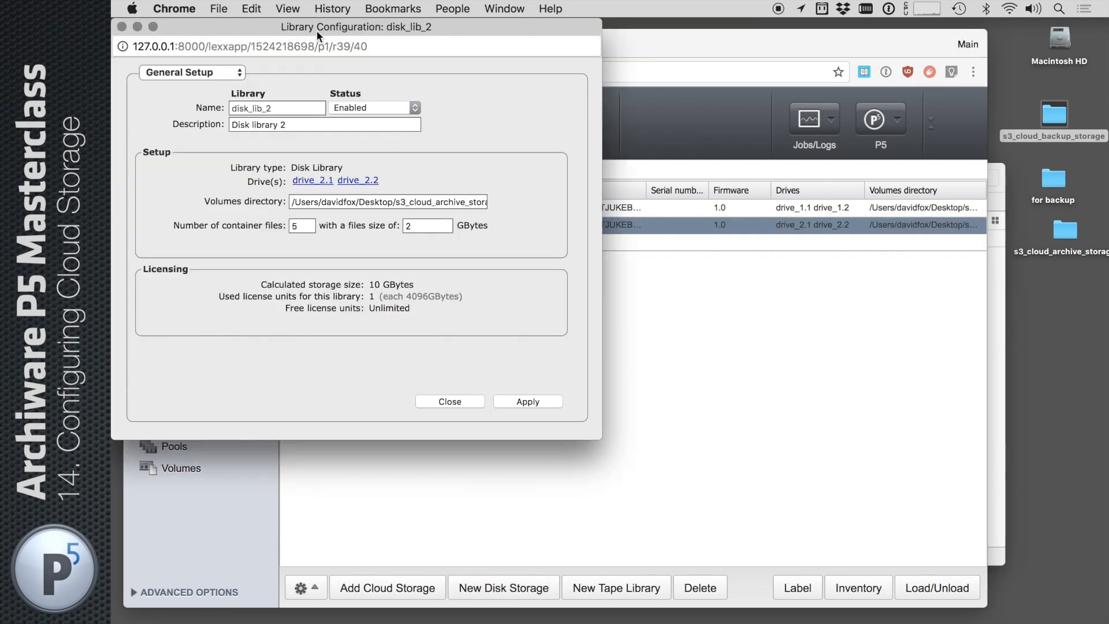
{"action": "left_click_drag", "start_coordinate": [317, 32], "coordinate": [543, 264]}
{"action": "left_click", "coordinate": [532, 356]}
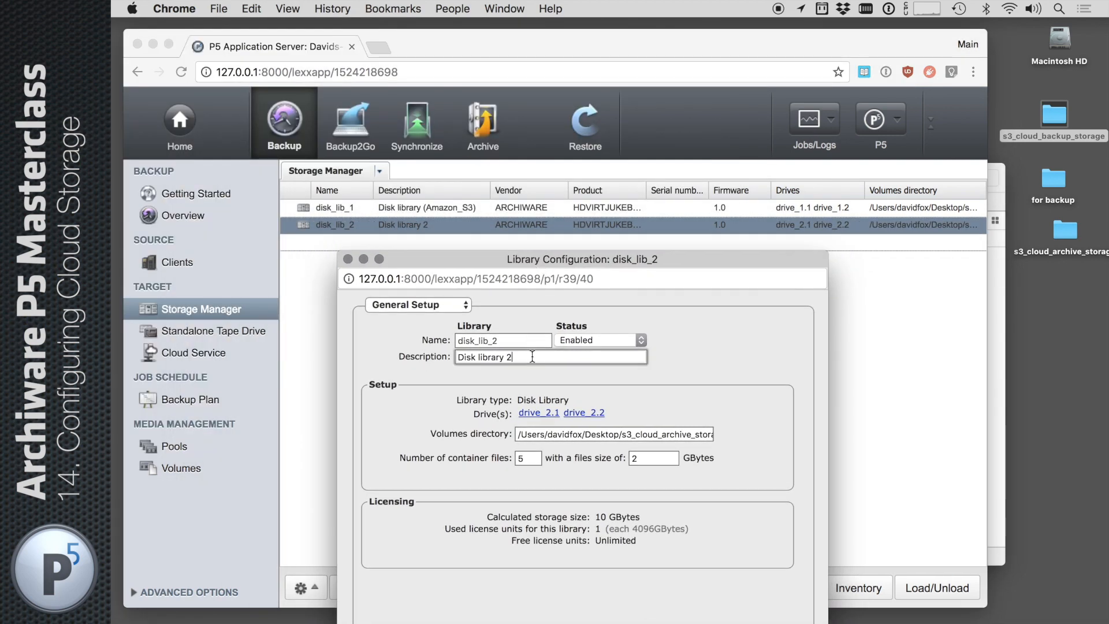
{"action": "key", "text": "BackSpace"}
{"action": "type", "text": "Archive s"}
{"action": "key", "text": "BackSpace"}
{"action": "type", "text": "S3"}
{"action": "left_click_drag", "start_coordinate": [549, 254], "coordinate": [553, 109]}
{"action": "double_click", "coordinate": [536, 312]}
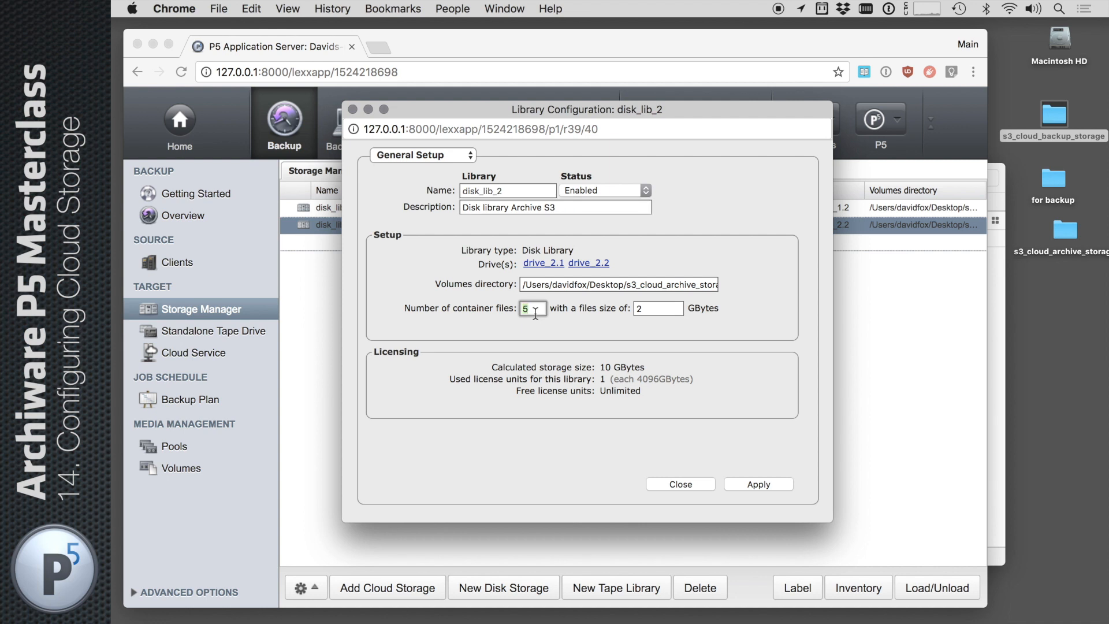
{"action": "left_click", "coordinate": [674, 311]}
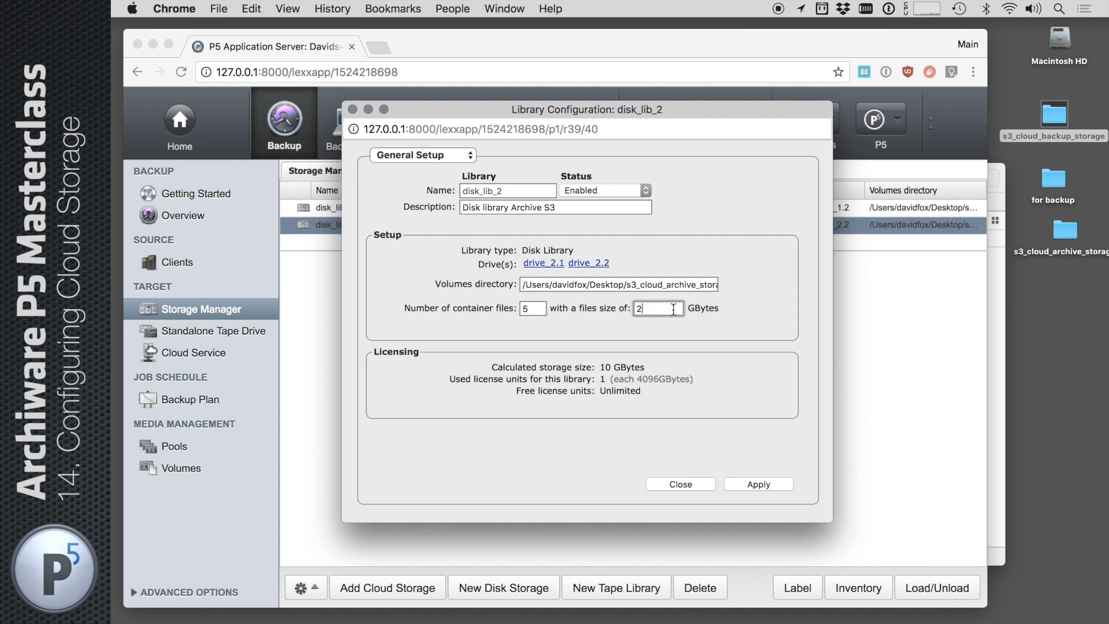
{"action": "left_click", "coordinate": [749, 483]}
{"action": "left_click", "coordinate": [692, 484]}
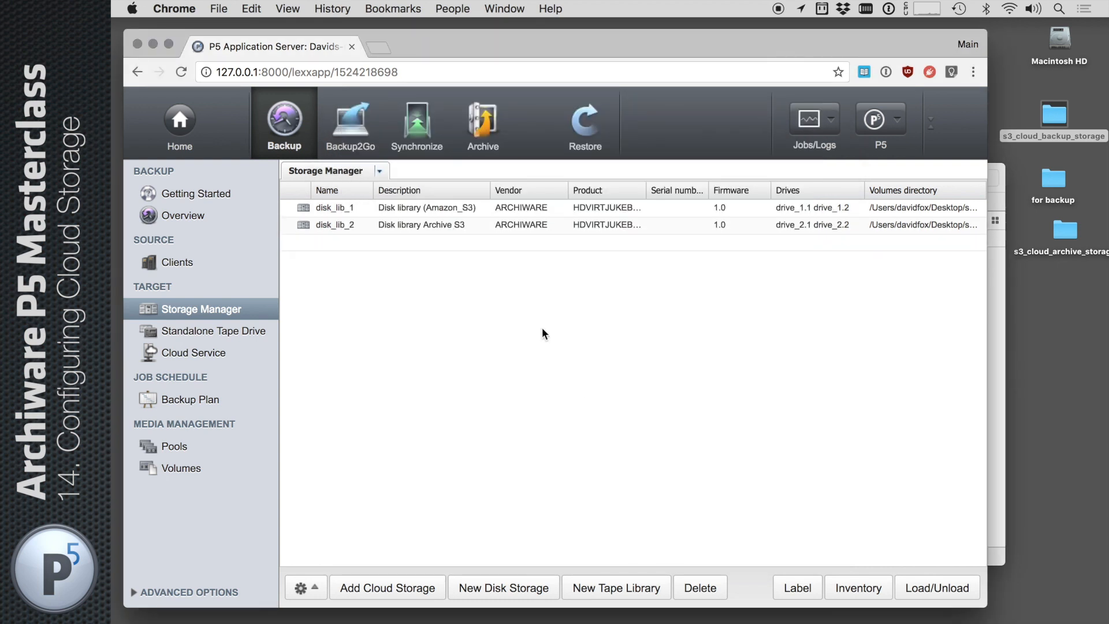
Change the description of the existing Amazon S3 cloud service to "Amazon S3 Backup" and apply it
{"action": "left_click", "coordinate": [194, 353]}
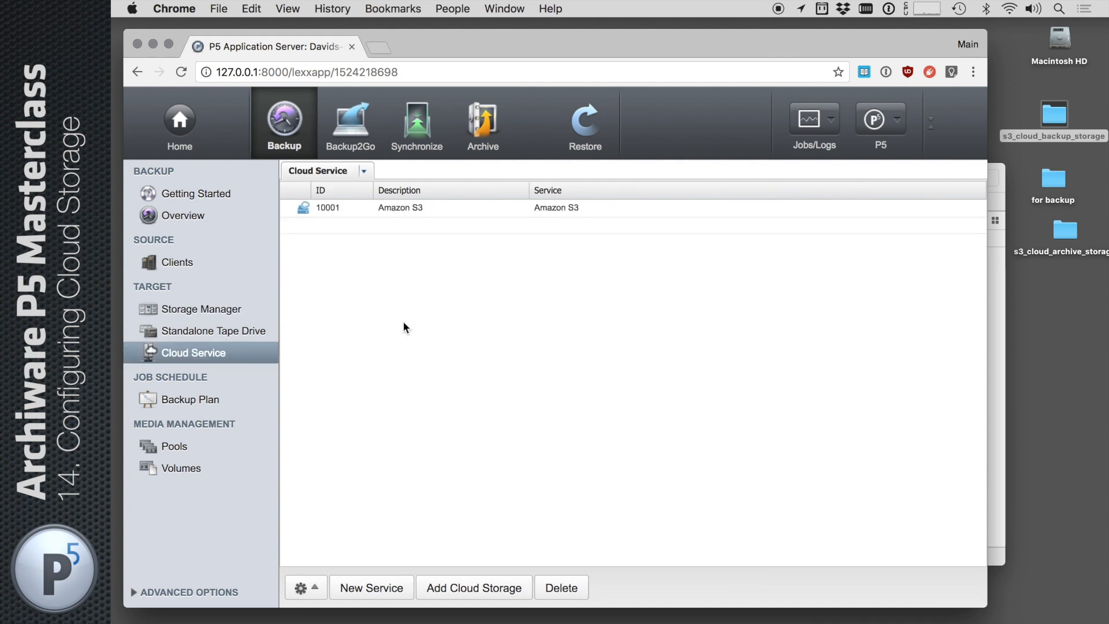
{"action": "left_click", "coordinate": [458, 207]}
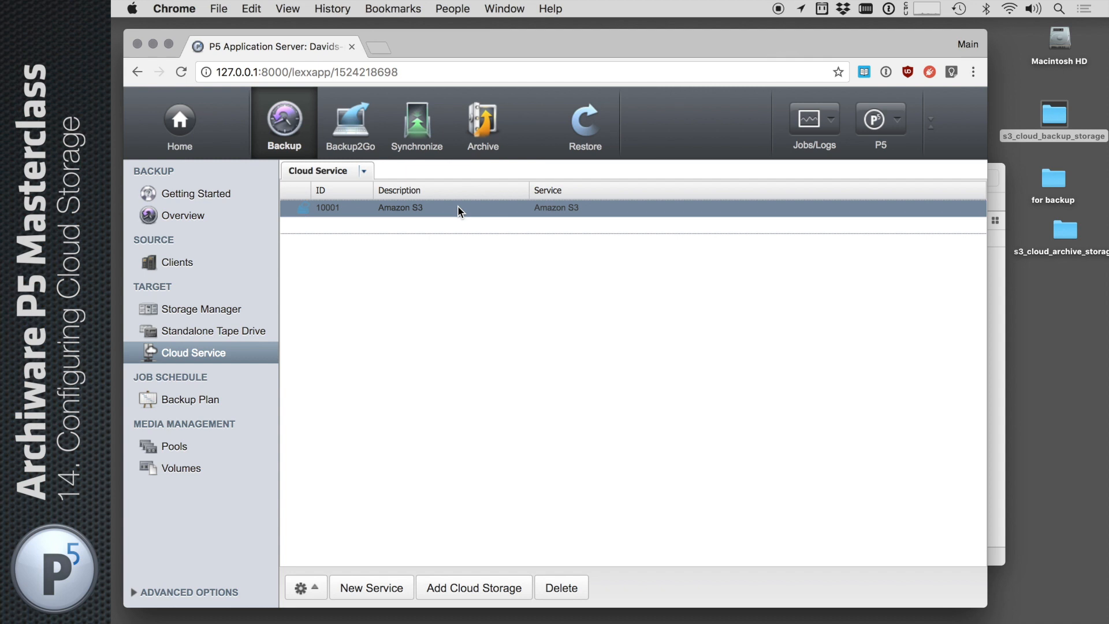
{"action": "double_click", "coordinate": [458, 207]}
{"action": "left_click", "coordinate": [372, 118]}
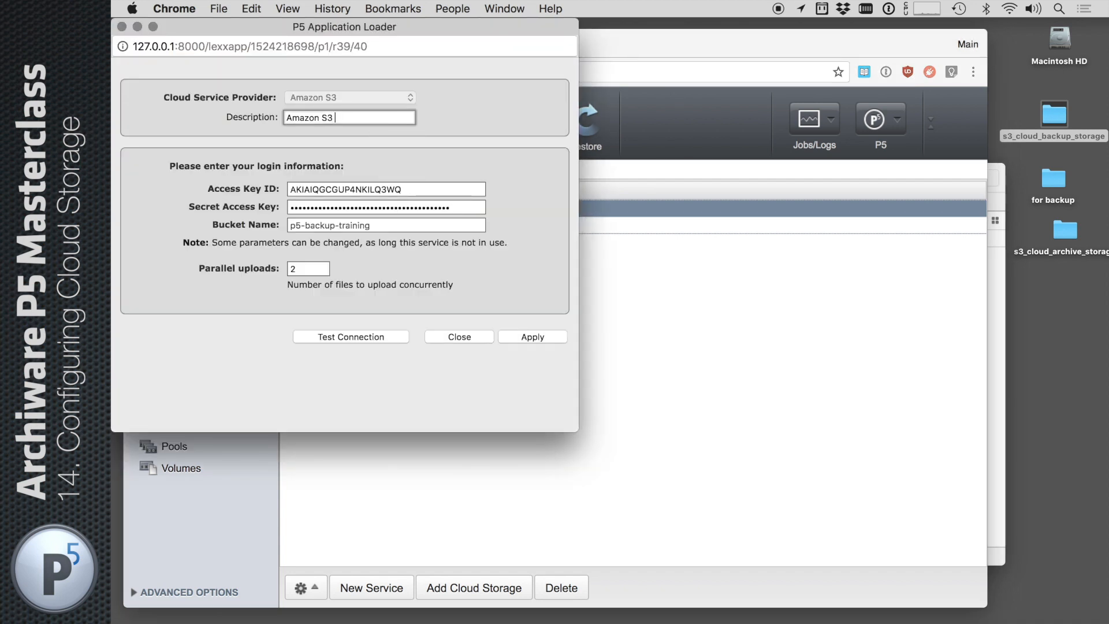
{"action": "type", "text": "Backup"}
{"action": "left_click", "coordinate": [527, 339]}
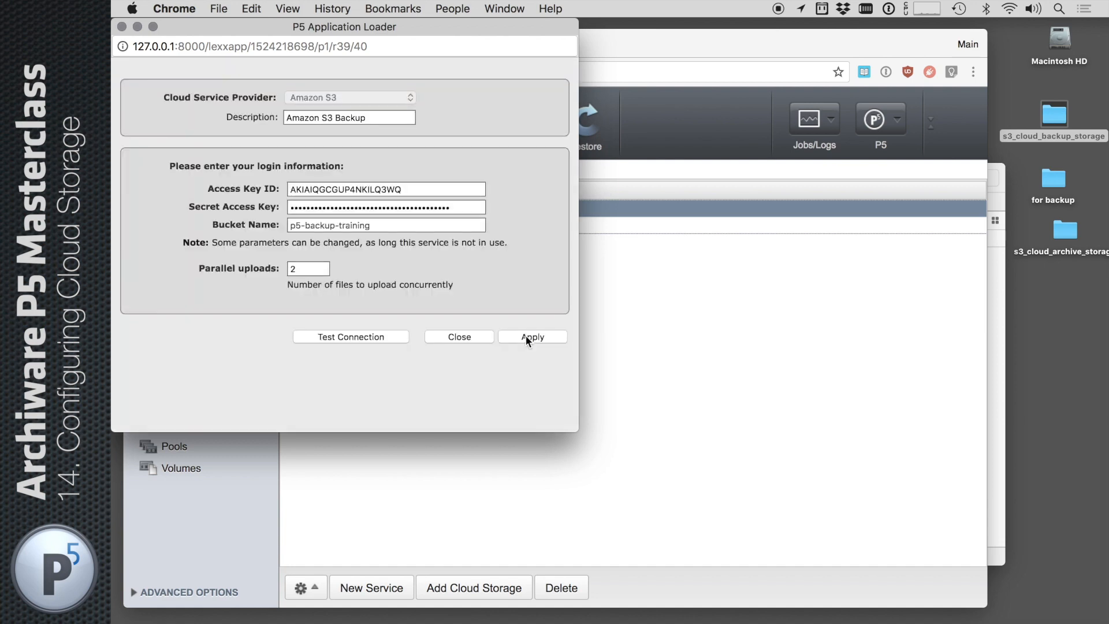
{"action": "left_click", "coordinate": [487, 337]}
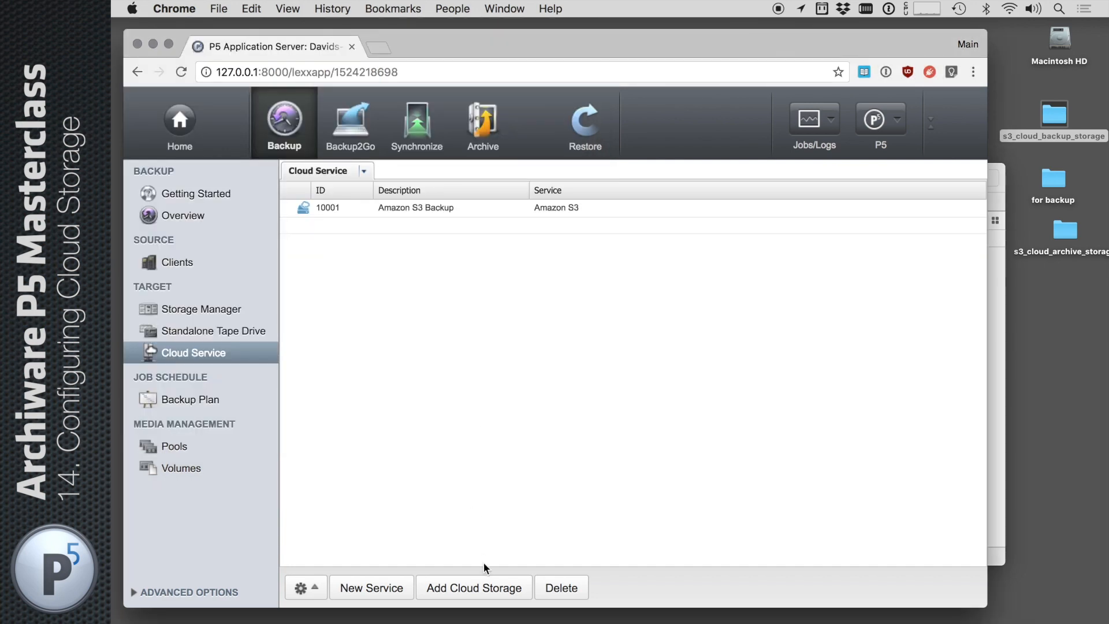
Start a new Amazon S3 cloud service and enter the access key ID, the secret access key and the bucket name p5-archive-training
{"action": "left_click", "coordinate": [387, 585]}
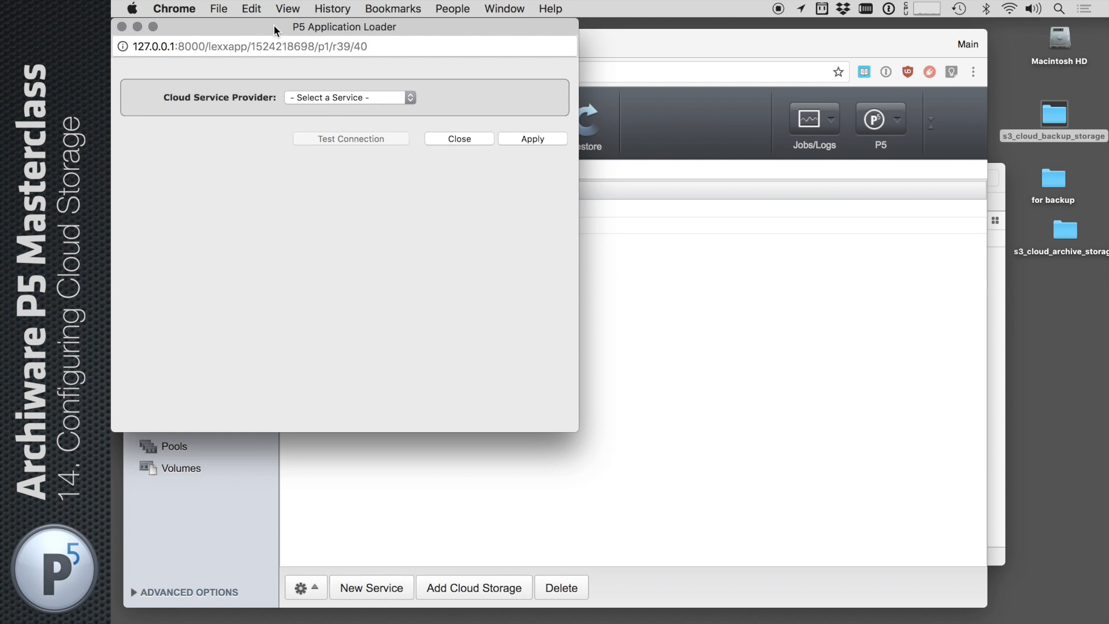
{"action": "left_click_drag", "start_coordinate": [274, 29], "coordinate": [555, 201]}
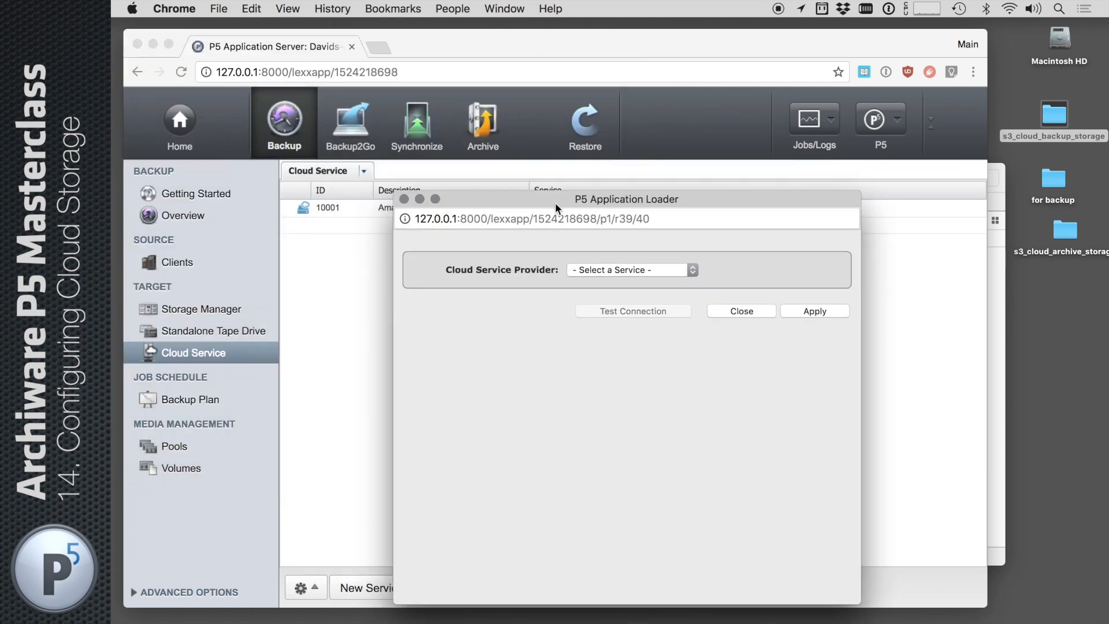
{"action": "left_click", "coordinate": [615, 270]}
{"action": "left_click", "coordinate": [616, 281]}
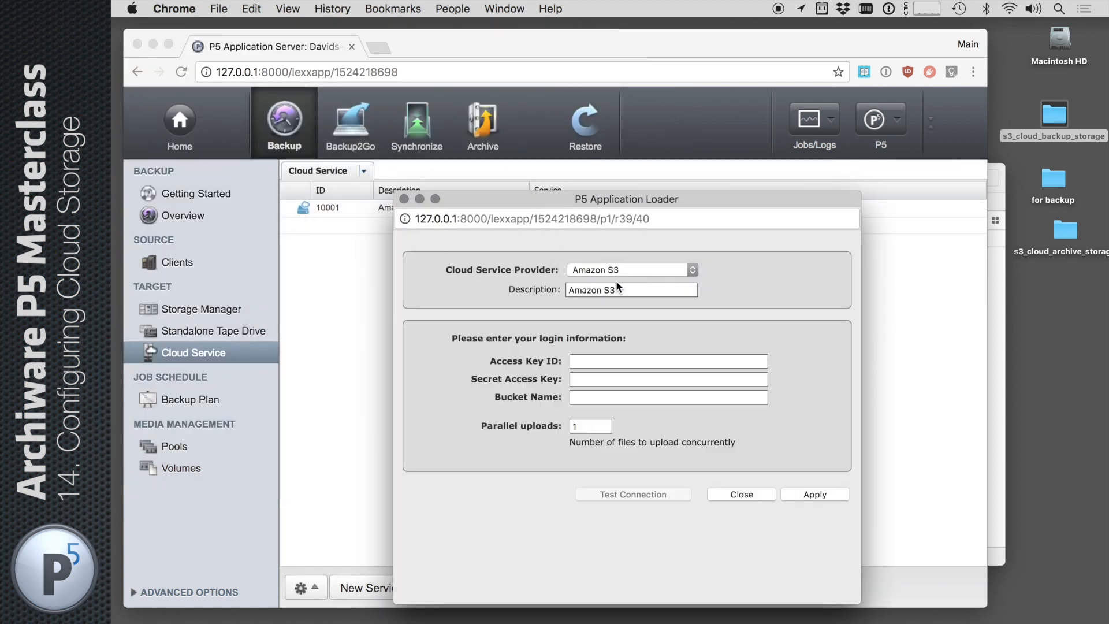
{"action": "left_click", "coordinate": [605, 361]}
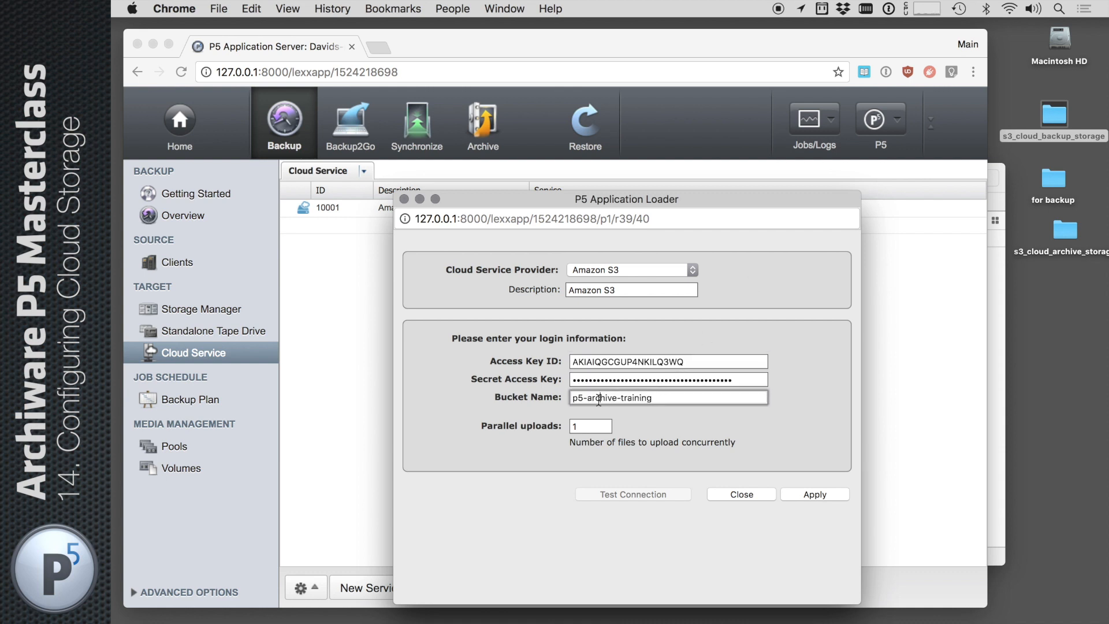
{"action": "triple_click", "coordinate": [598, 398]}
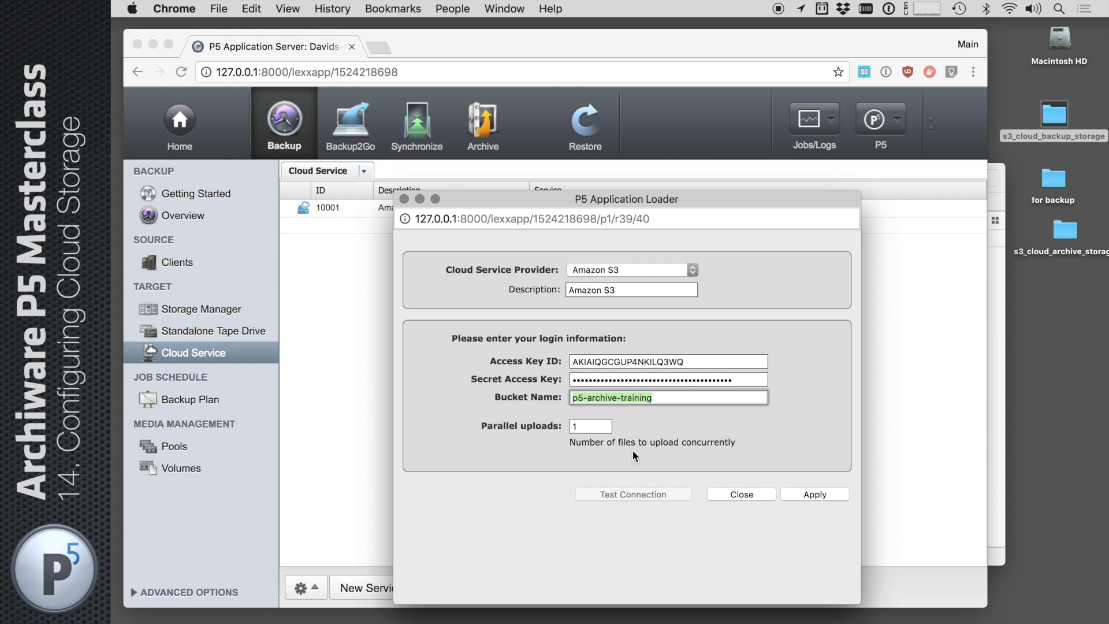
Set the new cloud service to 2 parallel uploads, apply it, test its connection, and close its settings
{"action": "double_click", "coordinate": [593, 426]}
{"action": "type", "text": "2"}
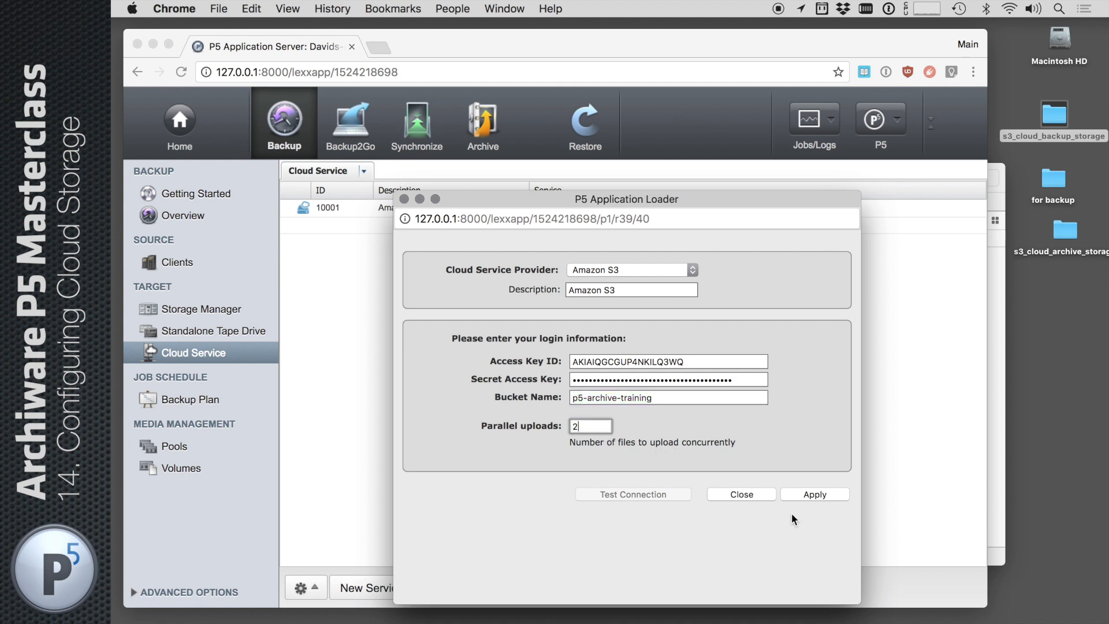
{"action": "left_click", "coordinate": [812, 494]}
{"action": "left_click", "coordinate": [646, 495]}
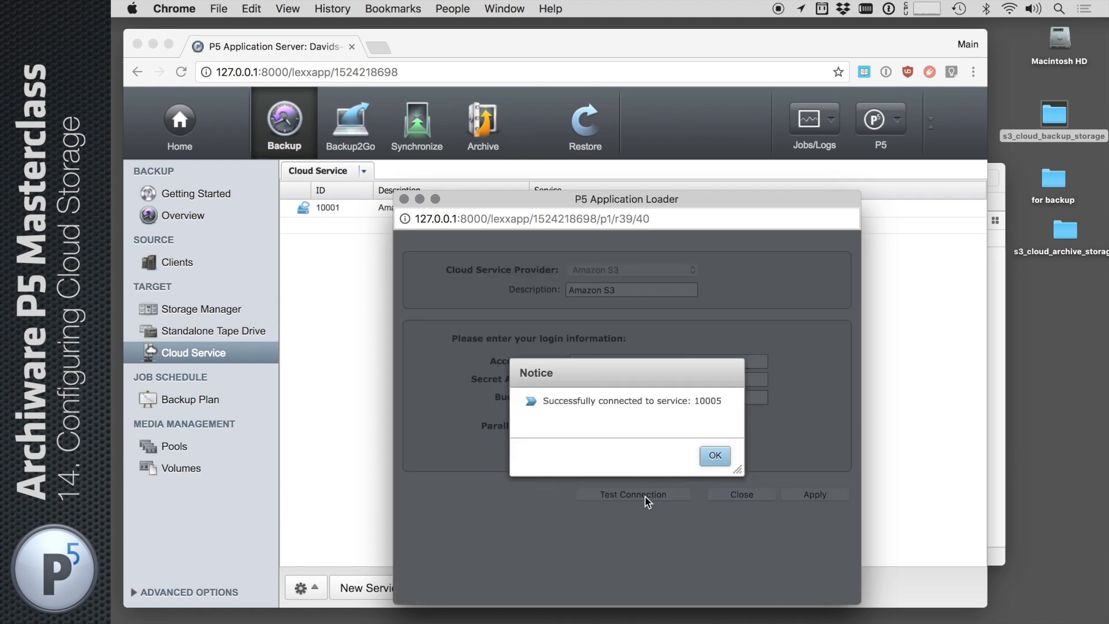
{"action": "left_click", "coordinate": [716, 455]}
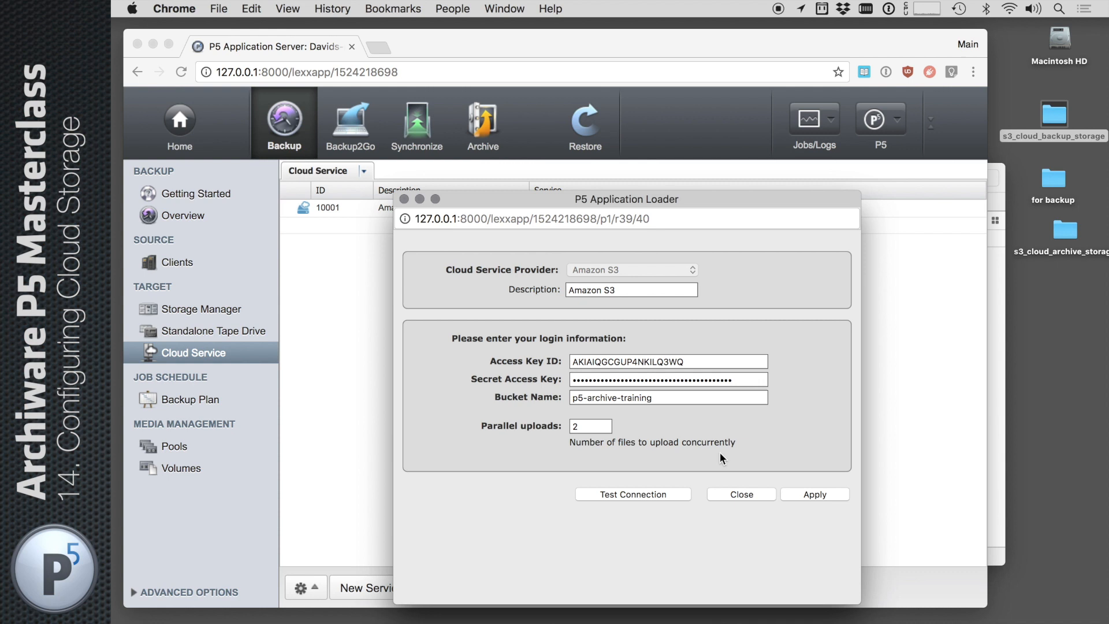
{"action": "left_click", "coordinate": [742, 496]}
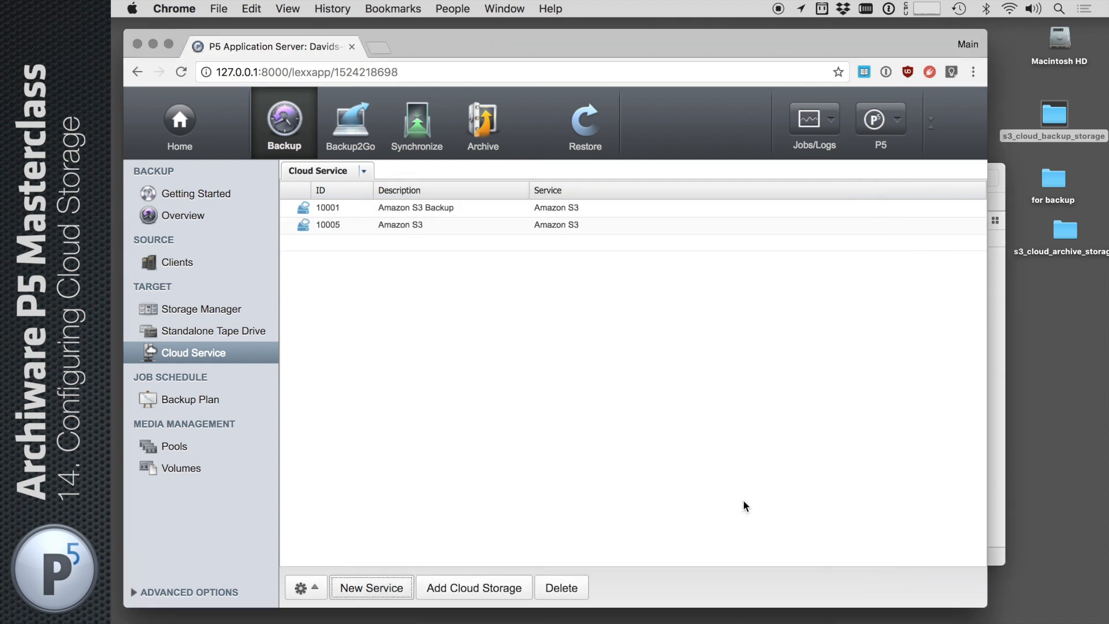
Switch to Transmit, refresh the p5-archive-training bucket to check its contents, and return to the P5 browser window
{"action": "left_click", "coordinate": [997, 263]}
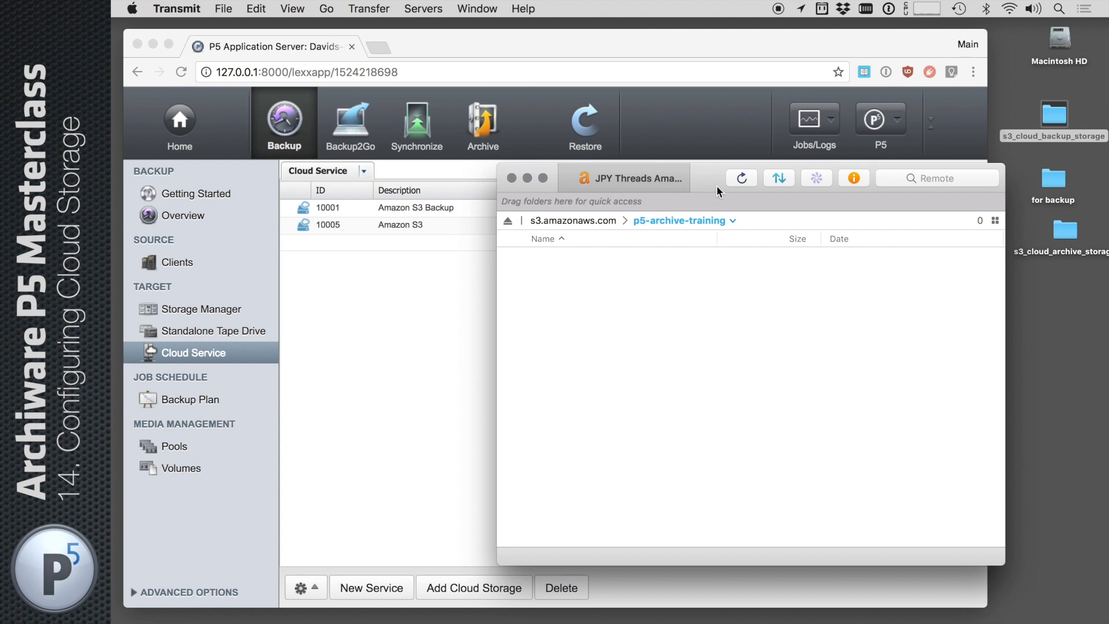
{"action": "left_click", "coordinate": [751, 178]}
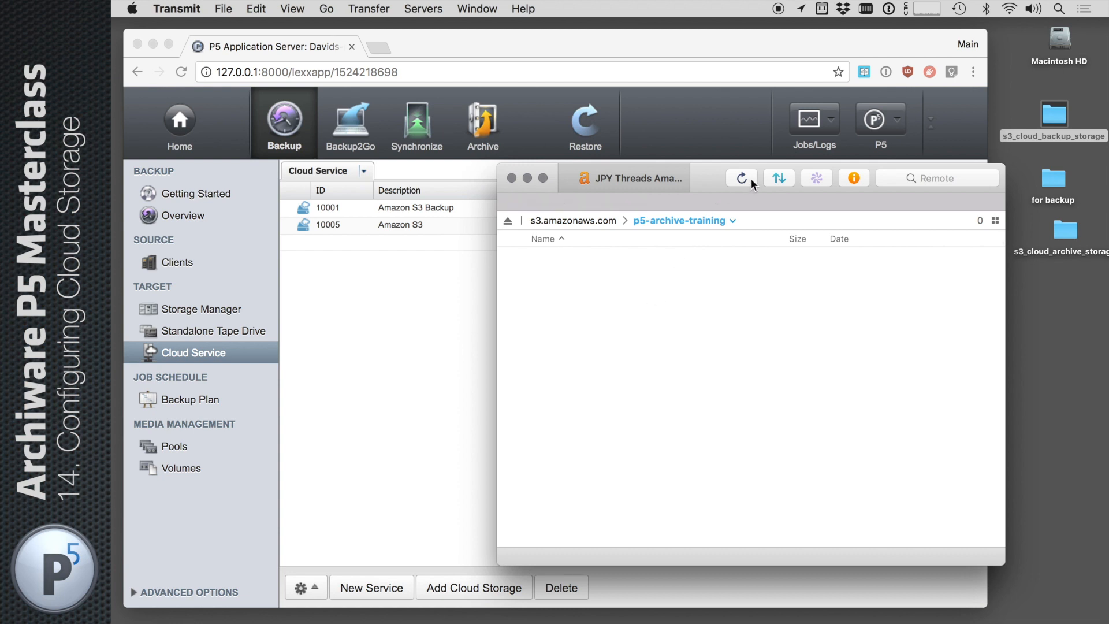
{"action": "left_click", "coordinate": [438, 301]}
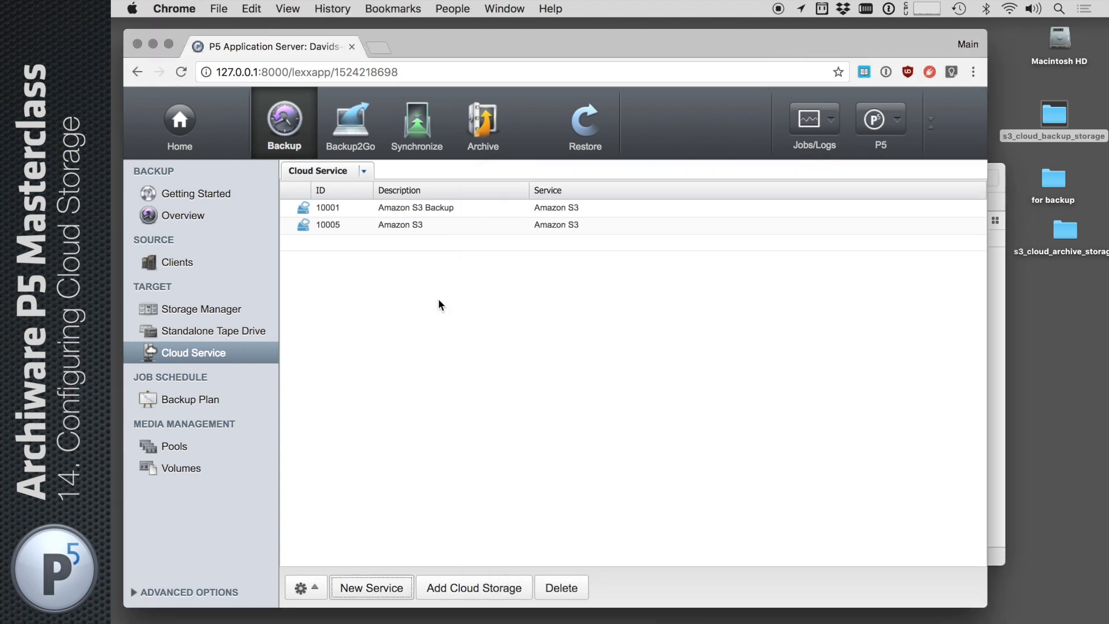
Change the description of the new Amazon S3 cloud service to "Amazon S3 Archive", apply it, and close its settings
{"action": "double_click", "coordinate": [401, 226]}
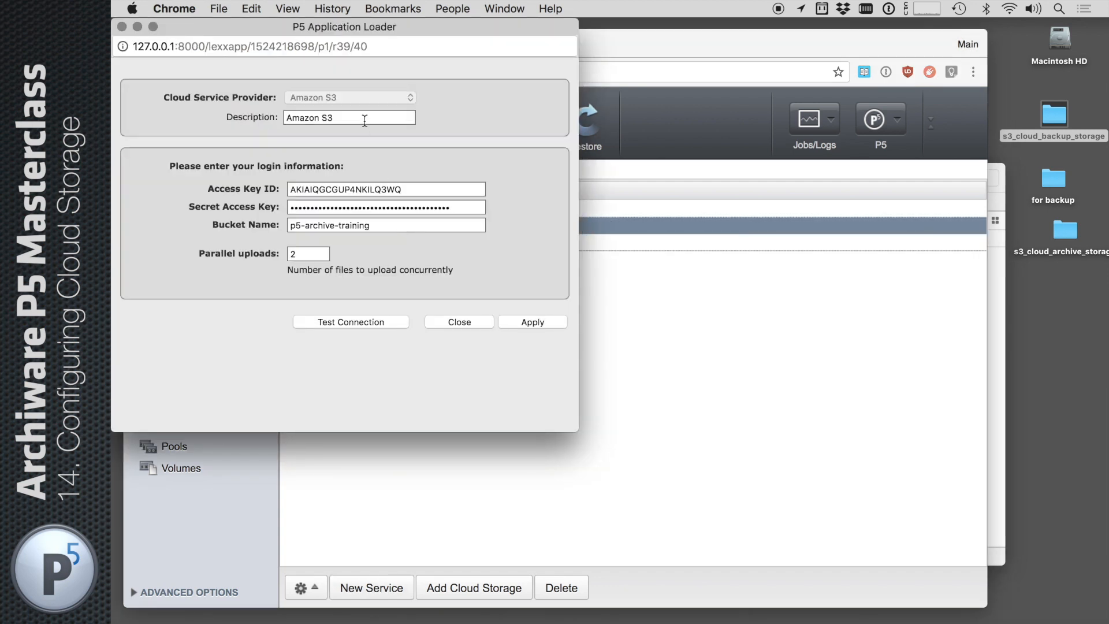
{"action": "left_click", "coordinate": [363, 117]}
{"action": "type", "text": "Archive"}
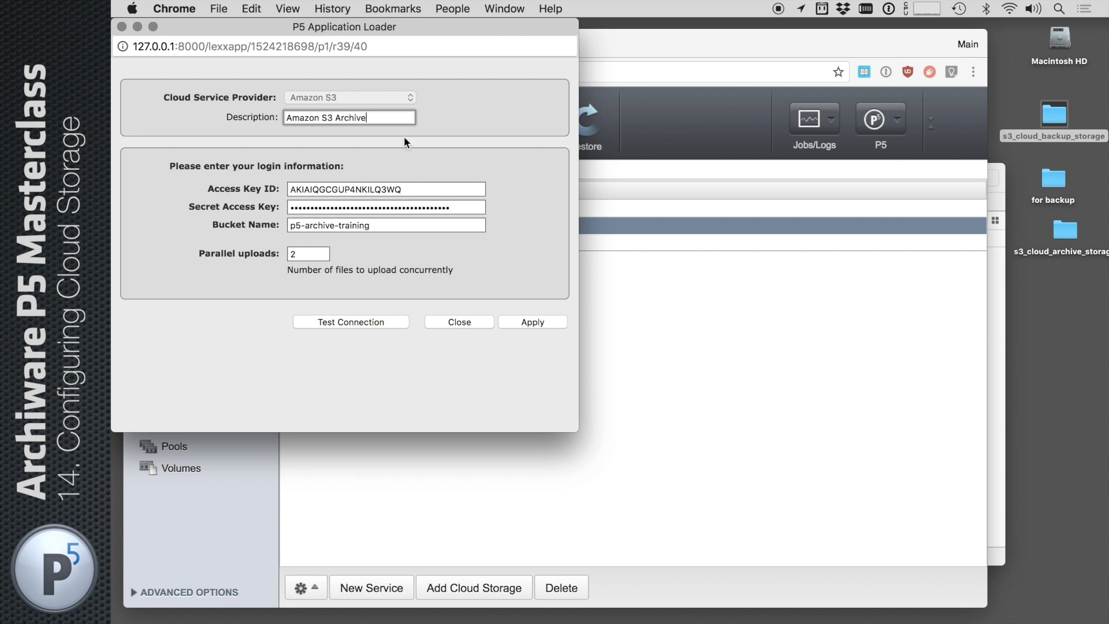
{"action": "left_click", "coordinate": [532, 322]}
{"action": "left_click", "coordinate": [461, 322]}
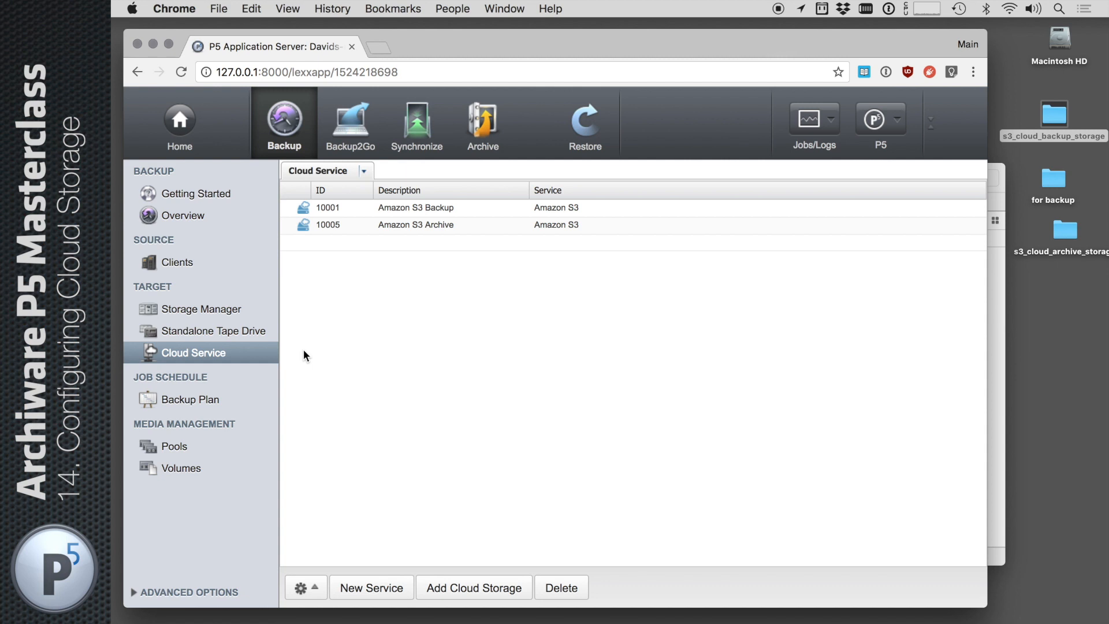
Start a new media pool named Amazon_S3_Archive and set its usage to Archive
{"action": "left_click", "coordinate": [222, 448]}
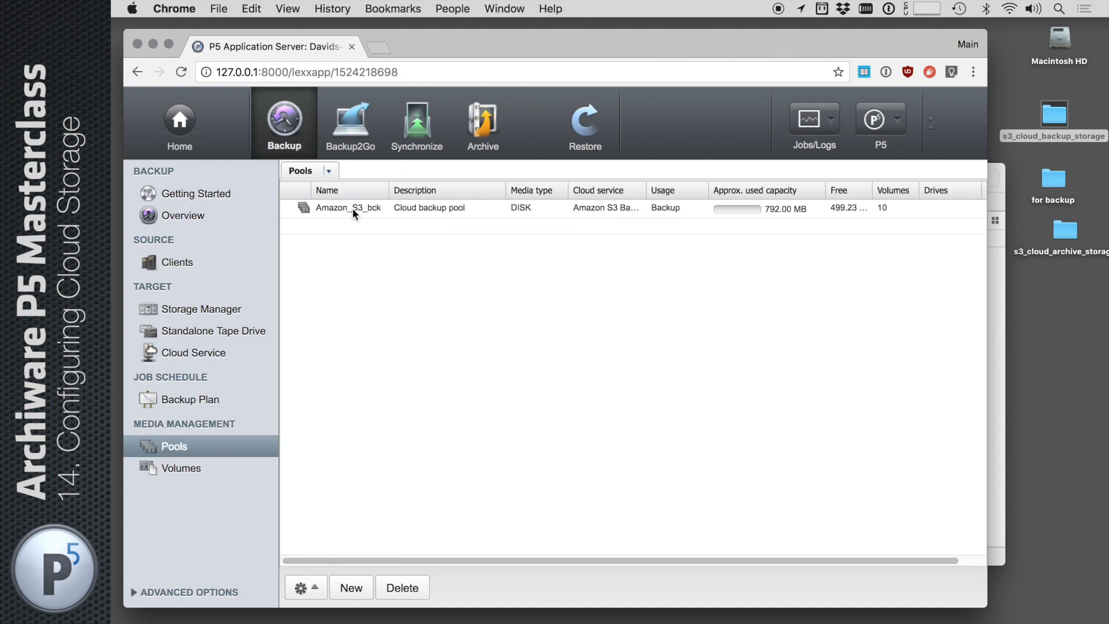
{"action": "left_click", "coordinate": [351, 588]}
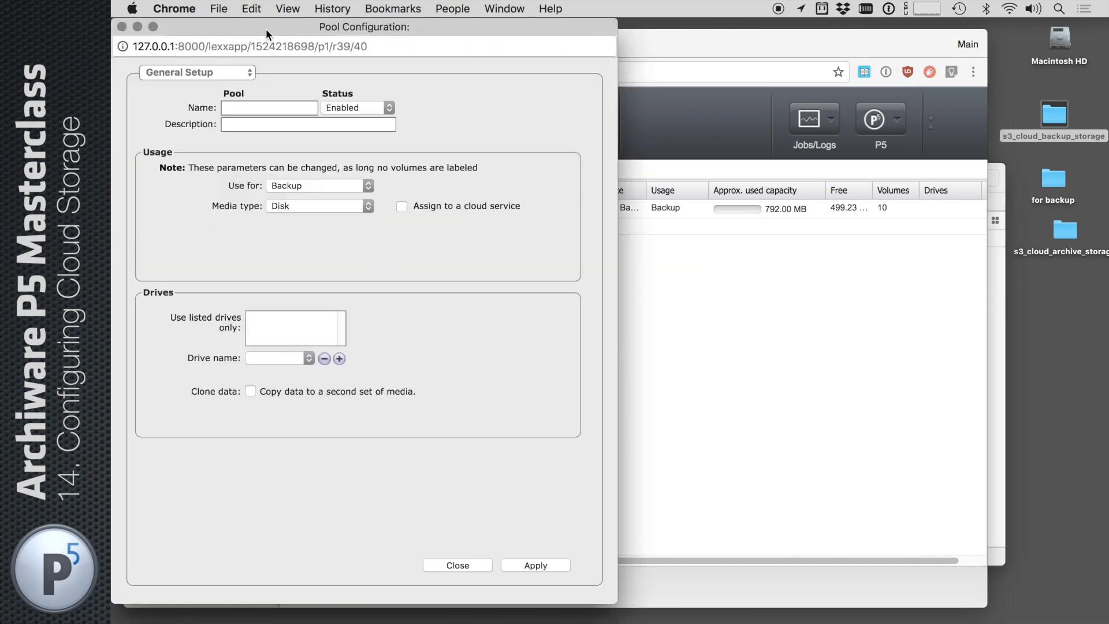
{"action": "left_click_drag", "start_coordinate": [266, 29], "coordinate": [561, 288]}
{"action": "left_click", "coordinate": [542, 374]}
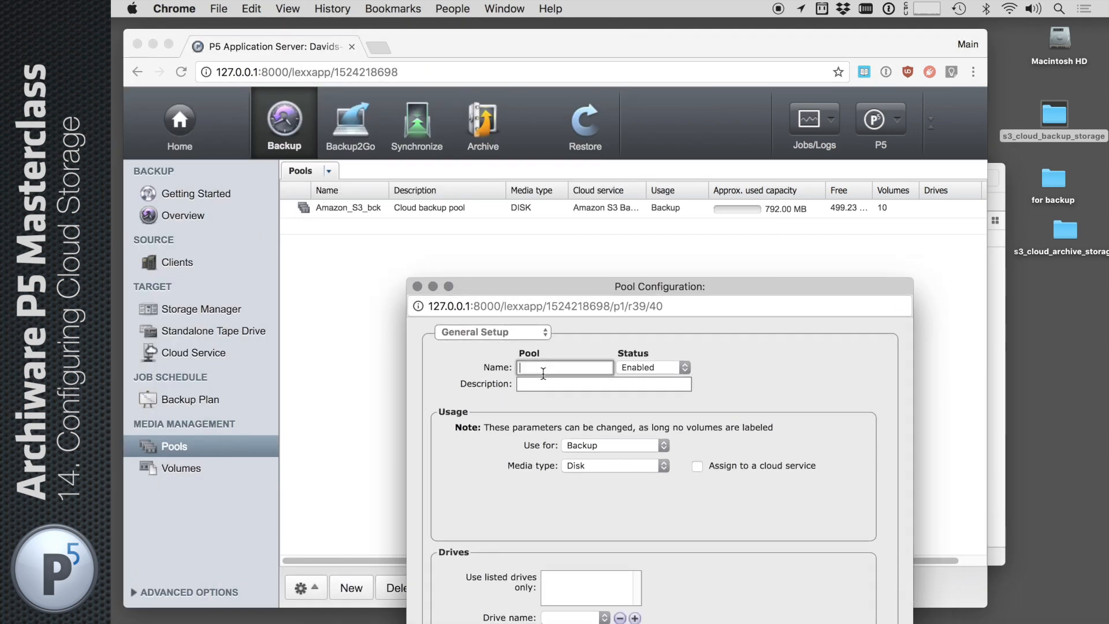
{"action": "type", "text": "Amazon_S3_Archive"}
{"action": "left_click", "coordinate": [599, 439]}
{"action": "left_click", "coordinate": [600, 454]}
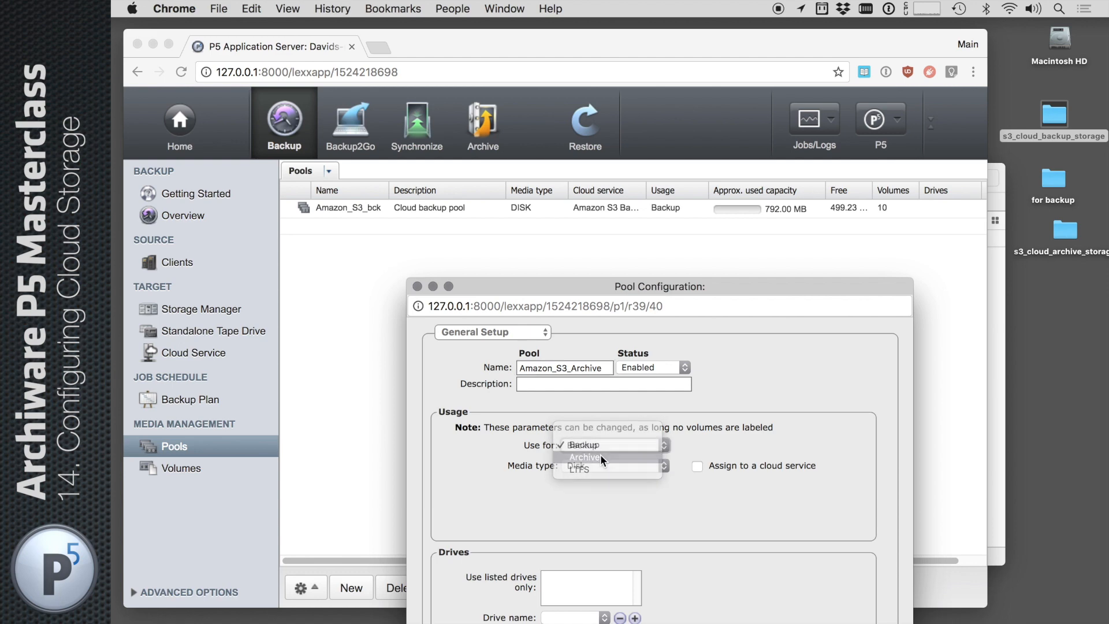
Assign the pool to the Amazon S3 Archive cloud service without keeping a local copy as clone, apply it, and close the configuration
{"action": "left_click_drag", "start_coordinate": [601, 282], "coordinate": [494, 119]}
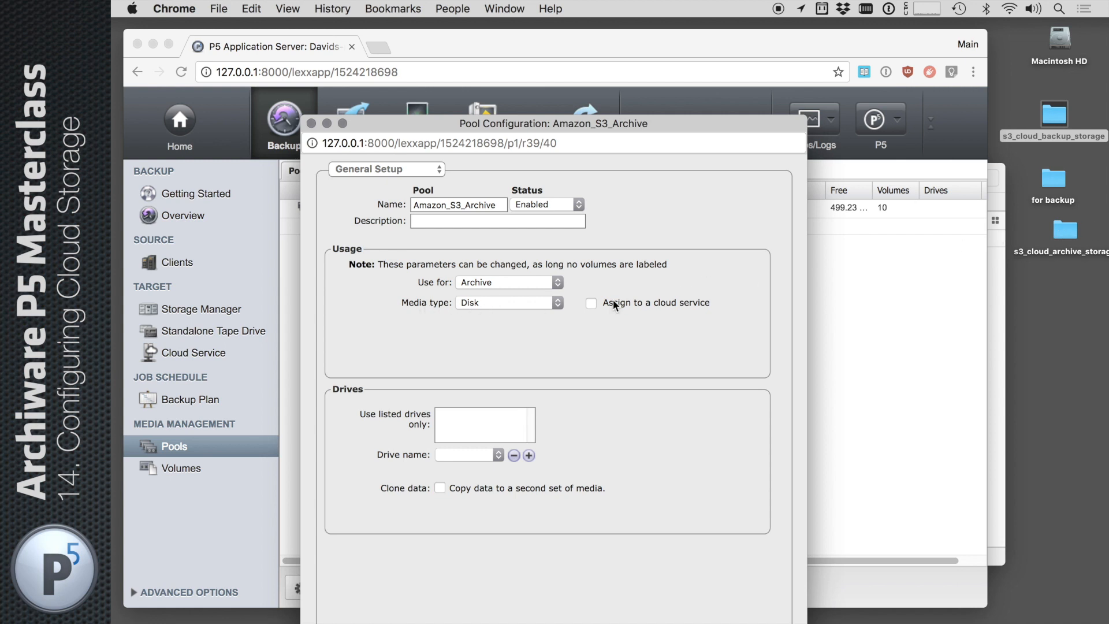
{"action": "left_click", "coordinate": [592, 302]}
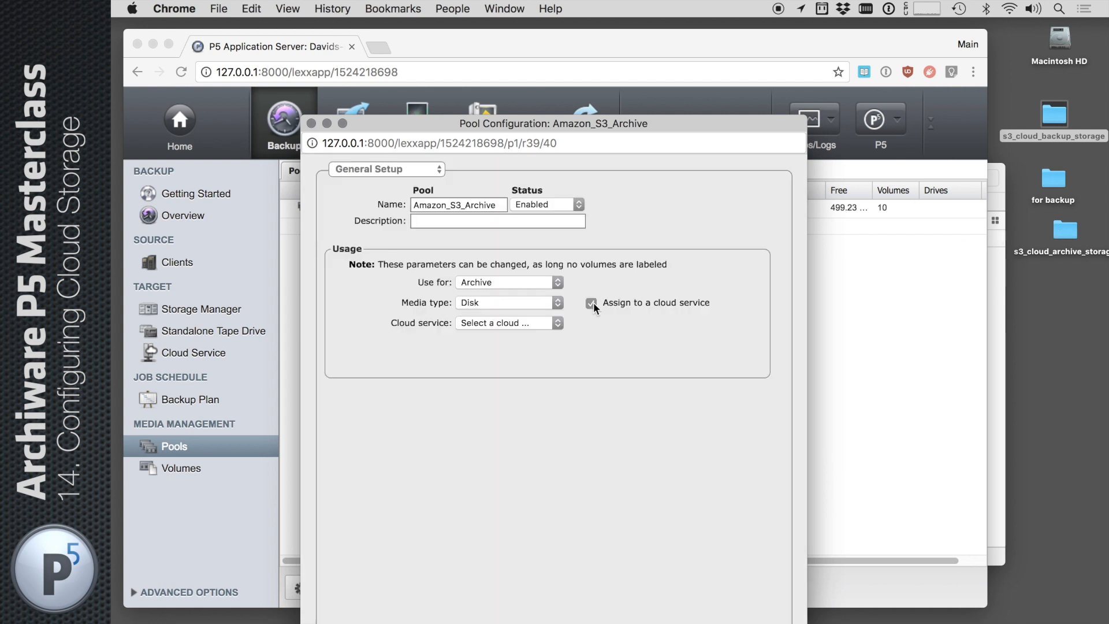
{"action": "left_click", "coordinate": [546, 323]}
{"action": "left_click", "coordinate": [549, 345]}
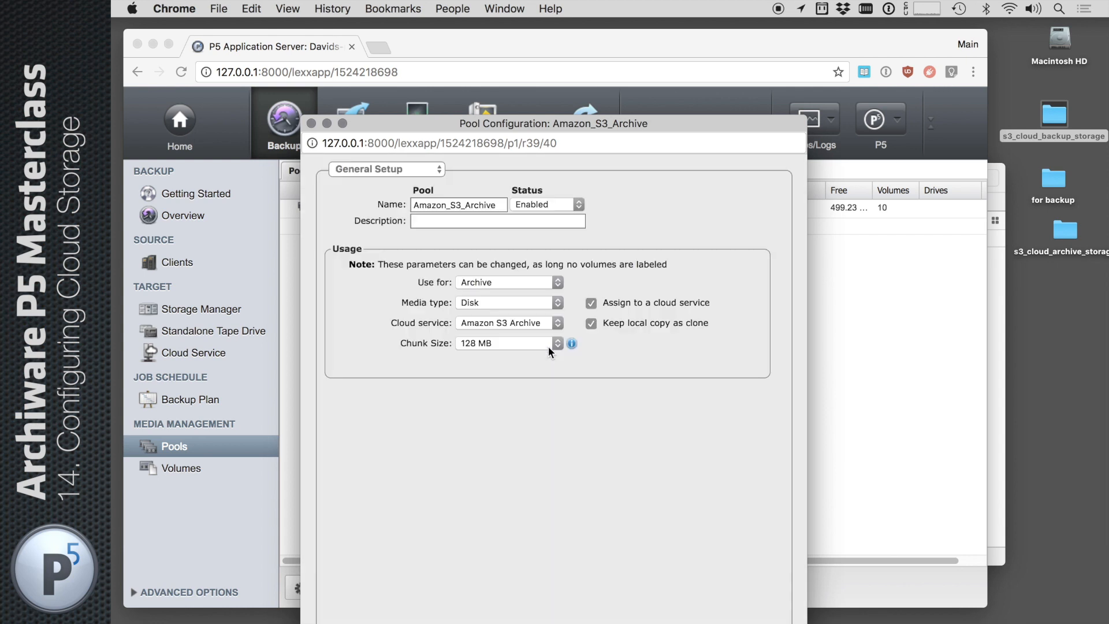
{"action": "left_click", "coordinate": [591, 324]}
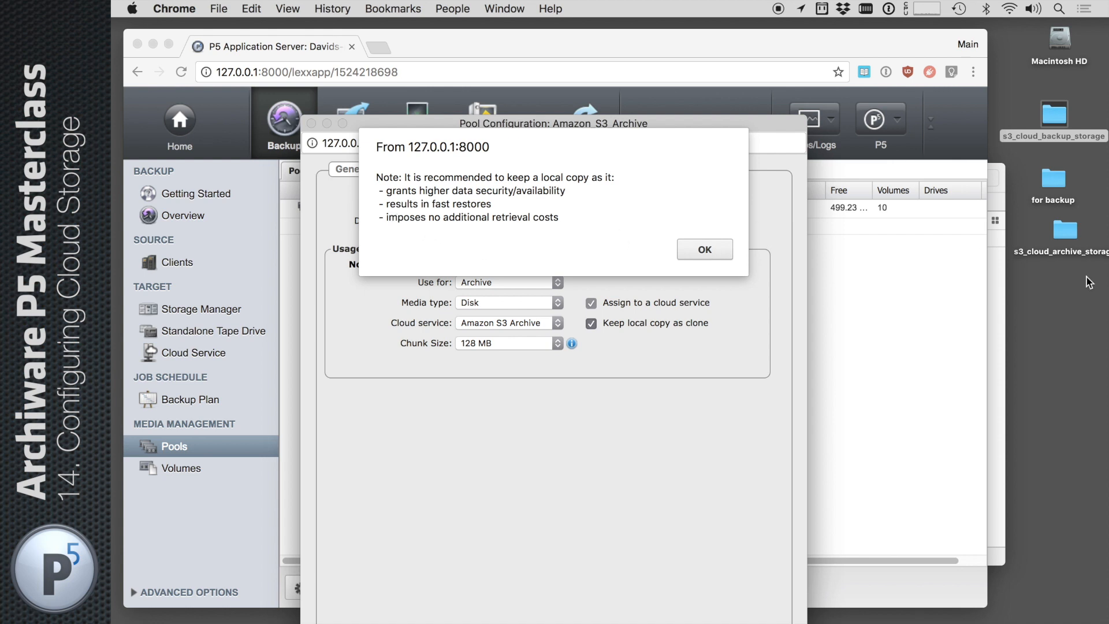
{"action": "left_click", "coordinate": [704, 250]}
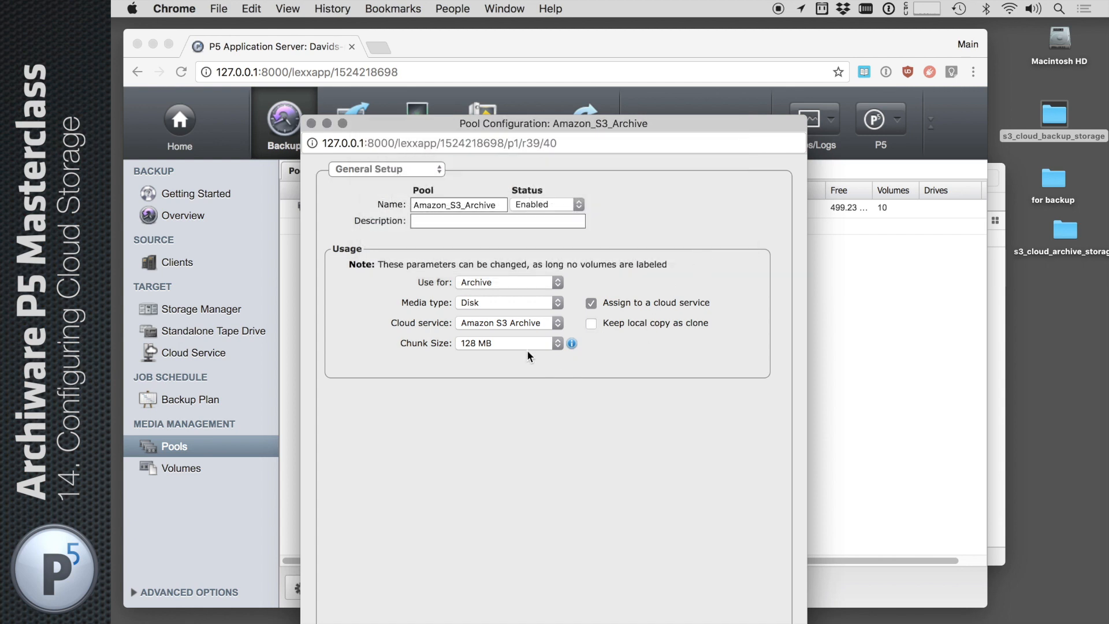
{"action": "double_click", "coordinate": [576, 123]}
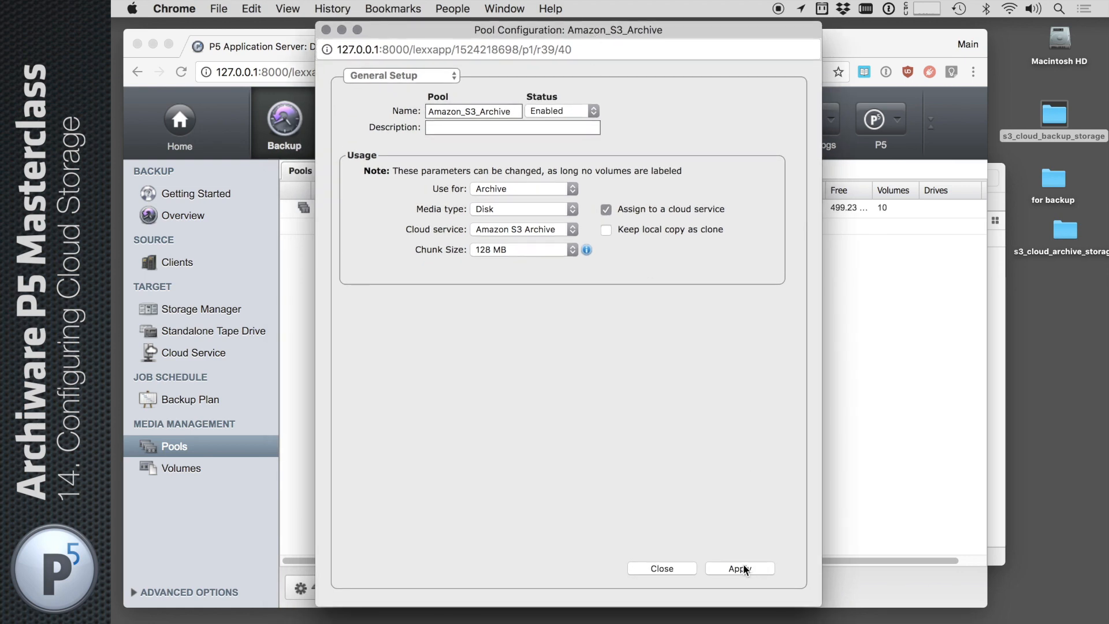
{"action": "left_click", "coordinate": [680, 569]}
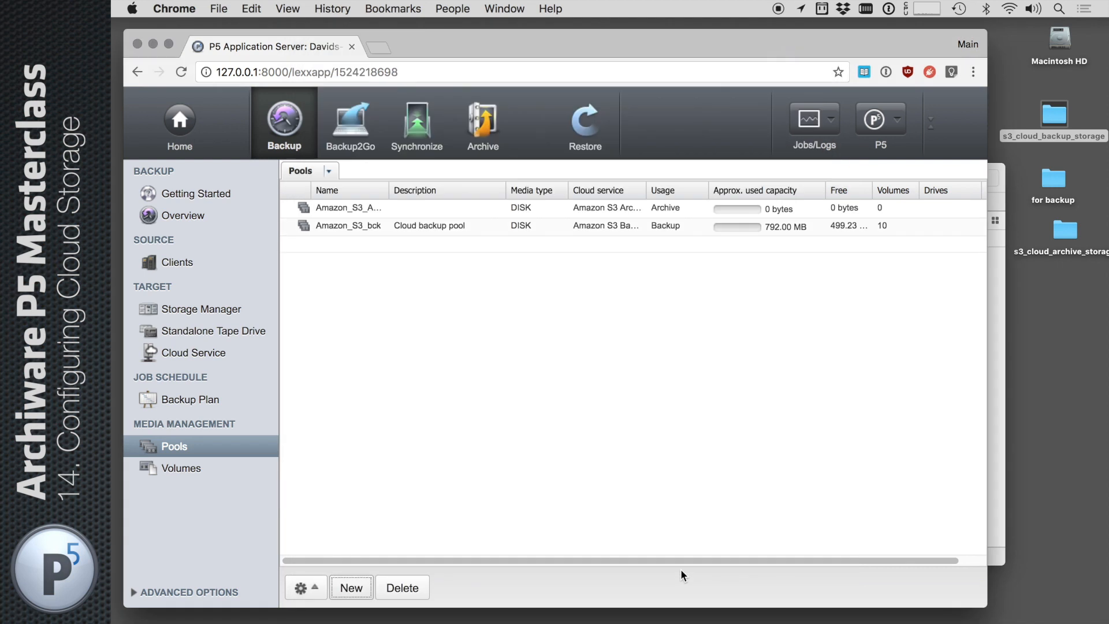
Widen the Name column of the pools list to show the full pool names and select the Amazon_S3_Archive pool
{"action": "left_click", "coordinate": [354, 226]}
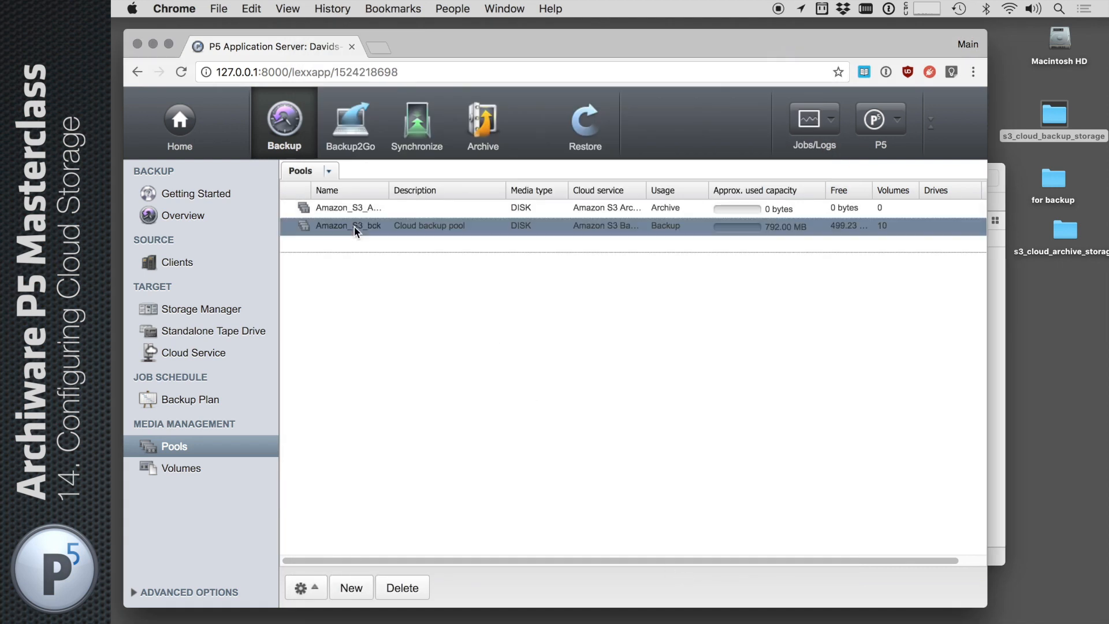
{"action": "left_click_drag", "start_coordinate": [389, 190], "coordinate": [435, 187]}
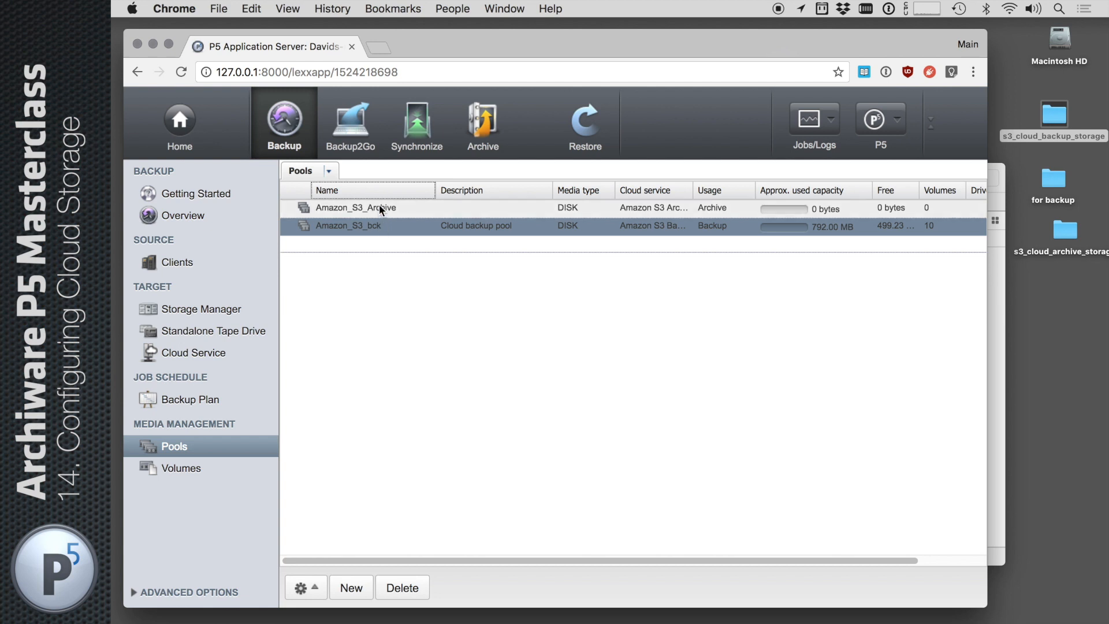
{"action": "left_click", "coordinate": [938, 210]}
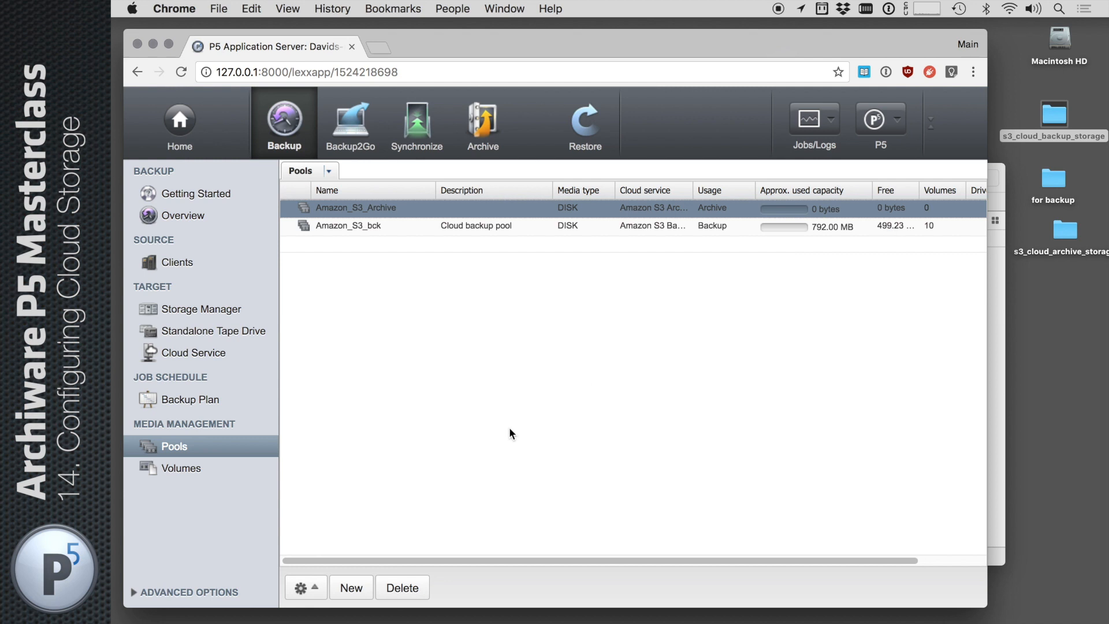
Open volume labeling for disk_lib_2, choose slots 1 to 3, and assign them to the Amazon_S3_Archive pool
{"action": "left_click", "coordinate": [207, 313]}
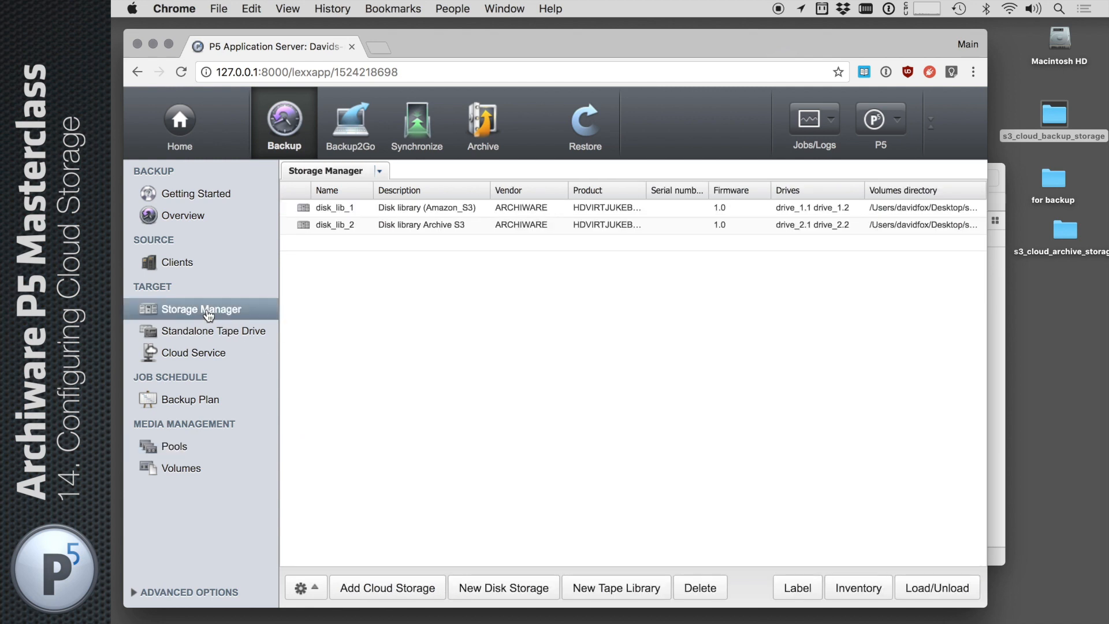
{"action": "left_click", "coordinate": [397, 226]}
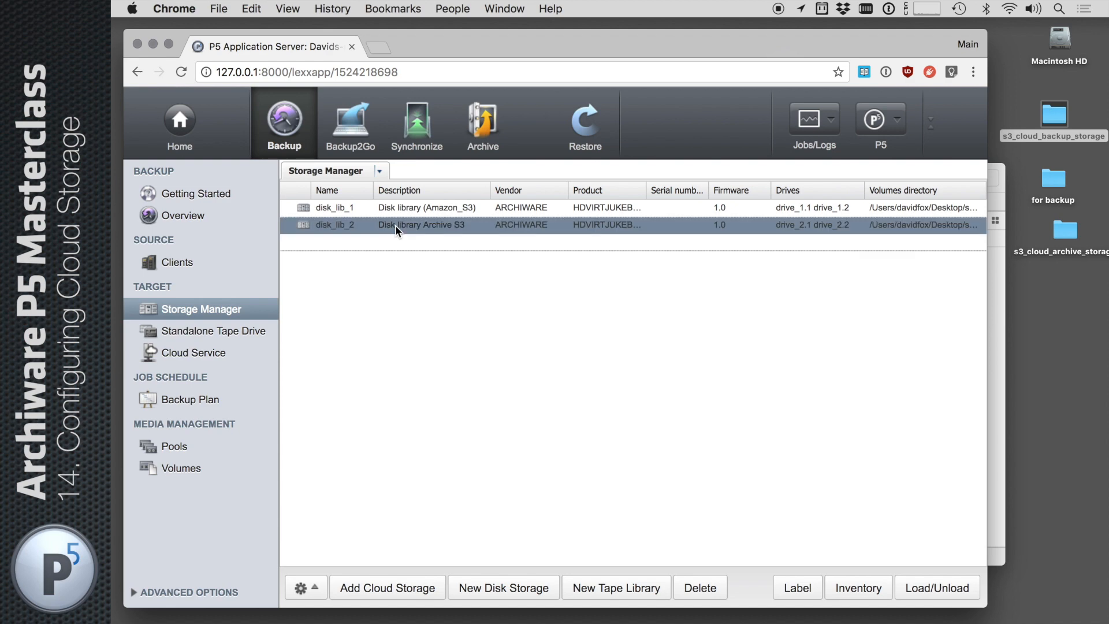
{"action": "left_click", "coordinate": [797, 588]}
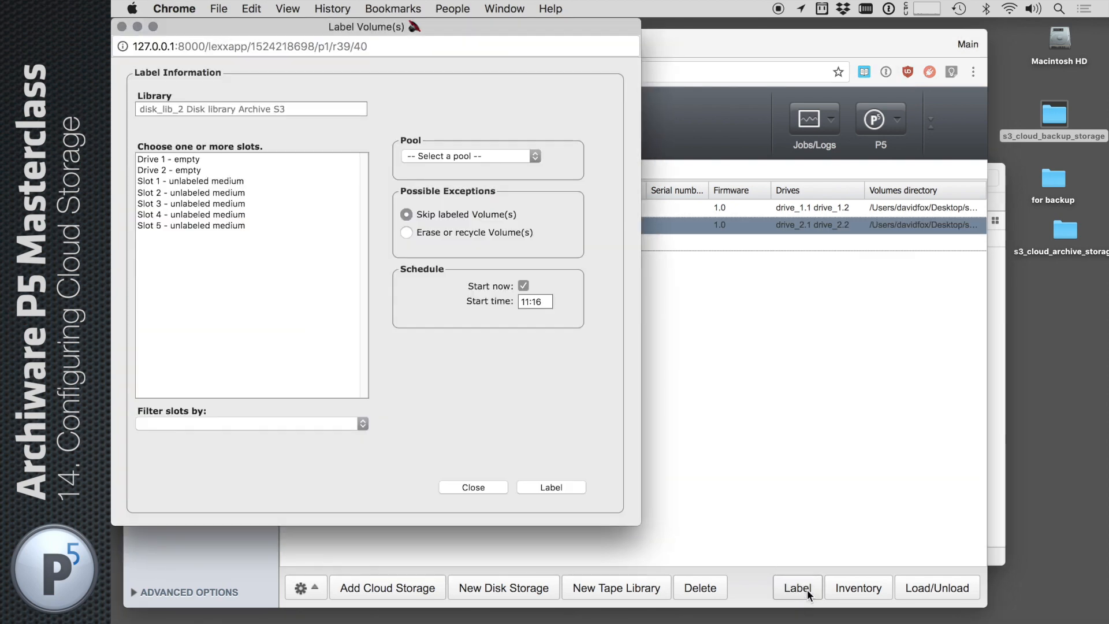
{"action": "left_click", "coordinate": [243, 182]}
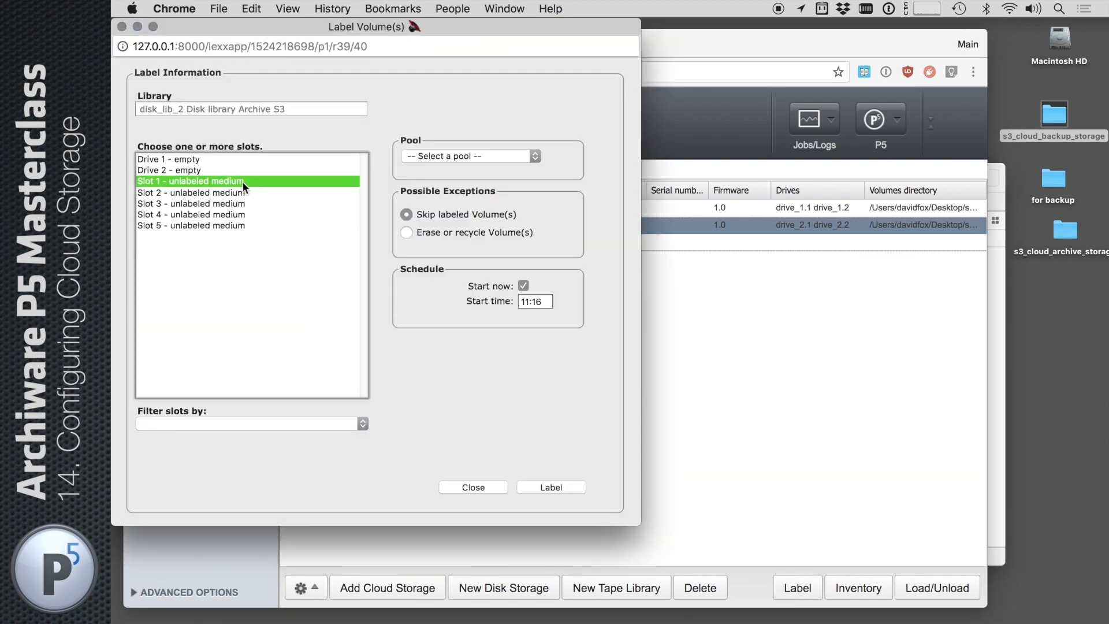
{"action": "left_click", "coordinate": [244, 203], "text": "shift"}
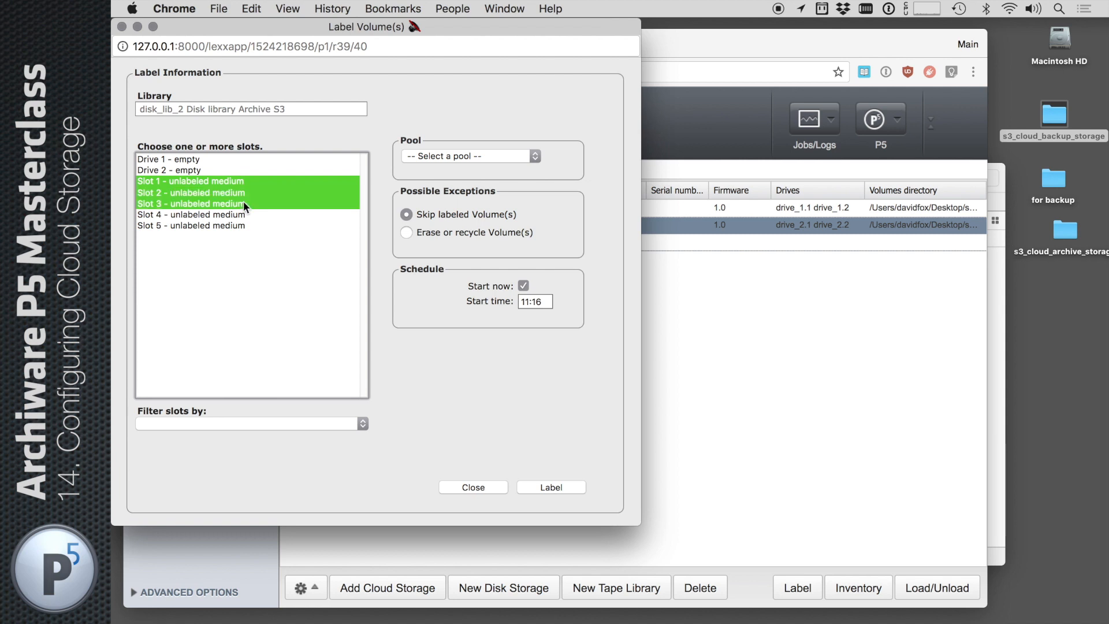
{"action": "left_click", "coordinate": [474, 155]}
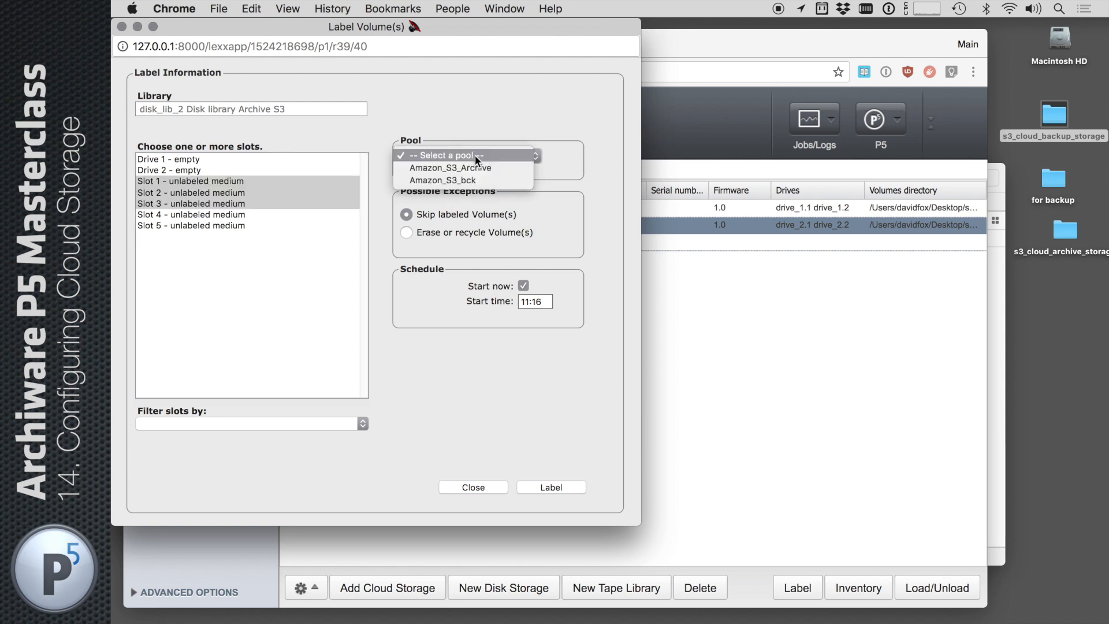
{"action": "left_click", "coordinate": [514, 169]}
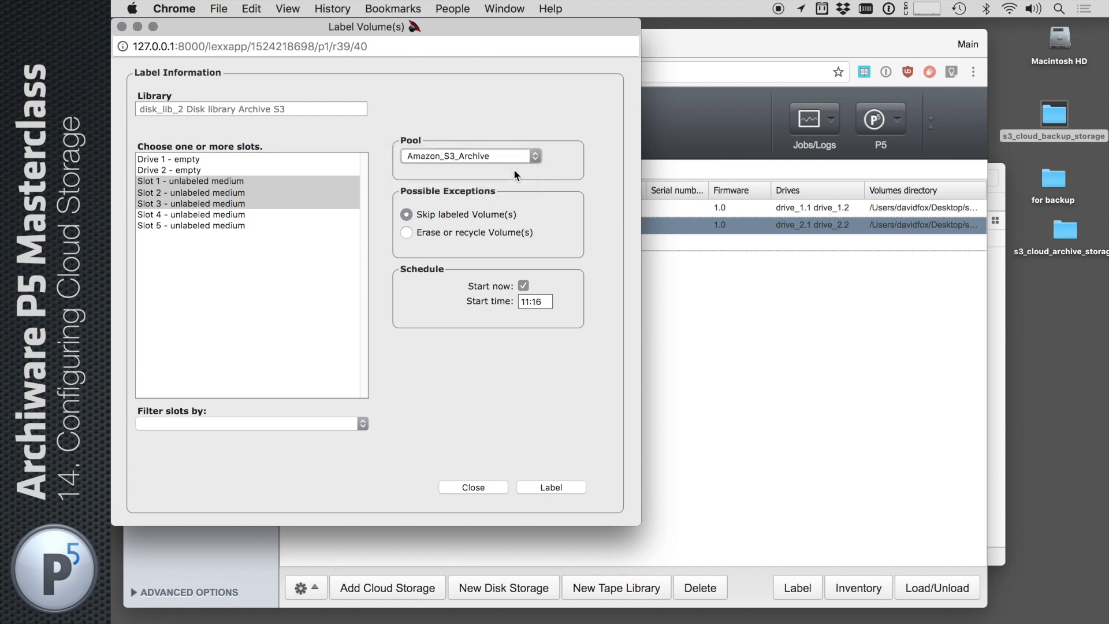
Start and confirm the labeling job for the chosen slots, and expand its progress details in the job monitor
{"action": "left_click", "coordinate": [551, 487]}
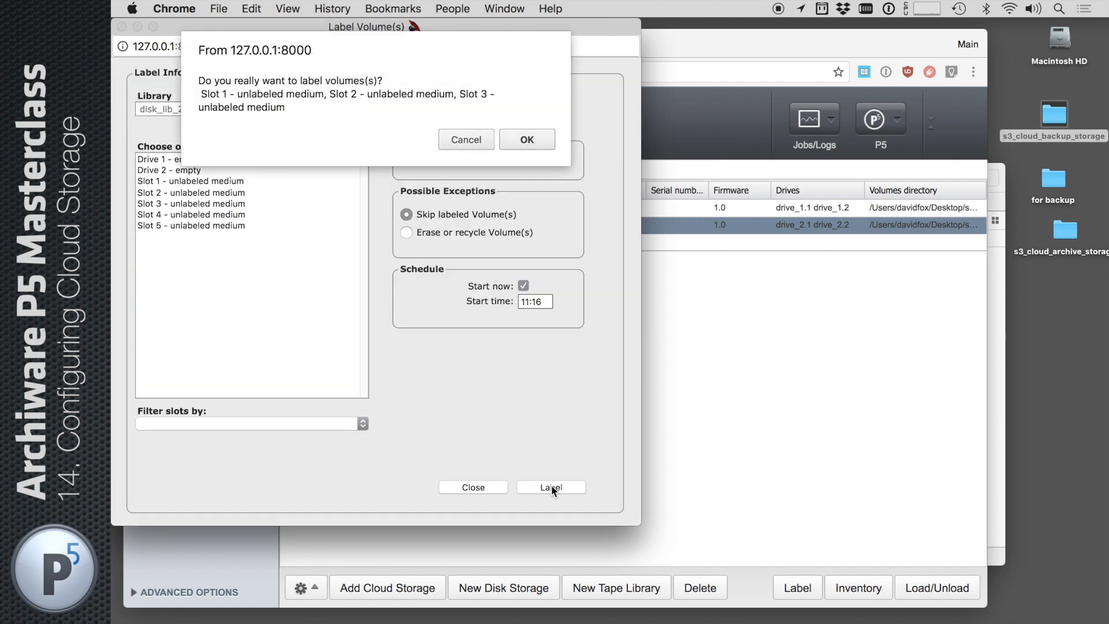
{"action": "left_click", "coordinate": [526, 138]}
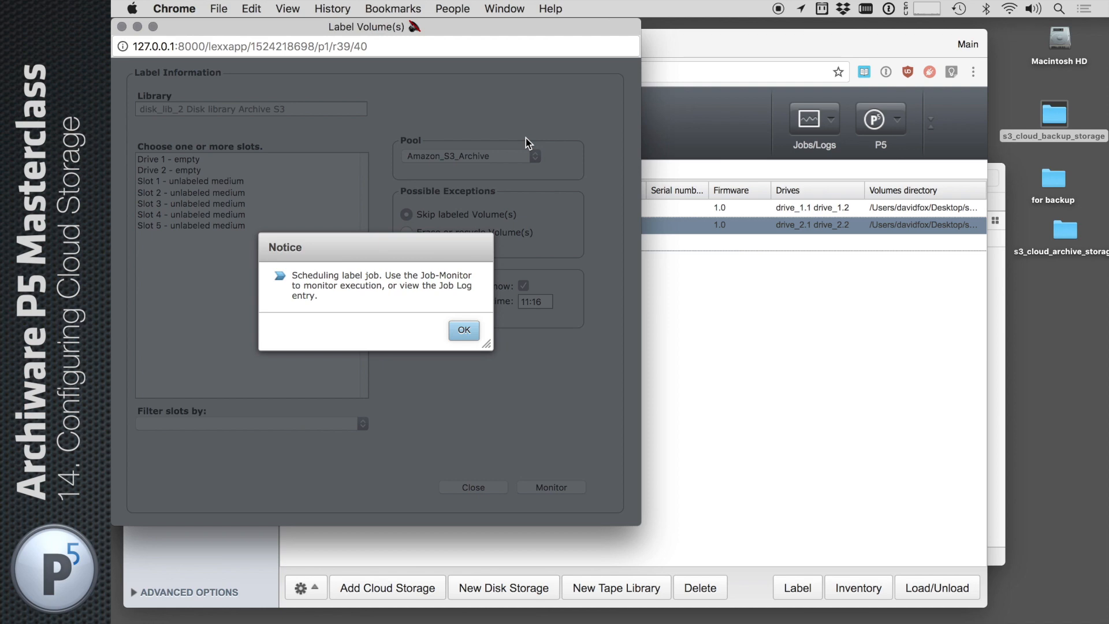
{"action": "left_click", "coordinate": [468, 327]}
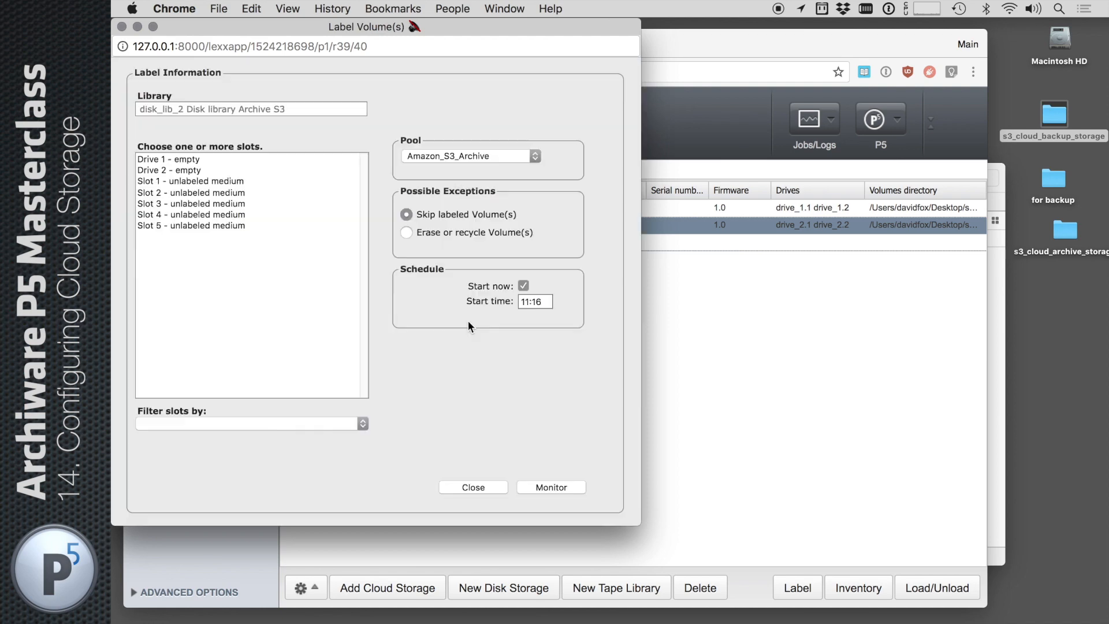
{"action": "left_click", "coordinate": [550, 487]}
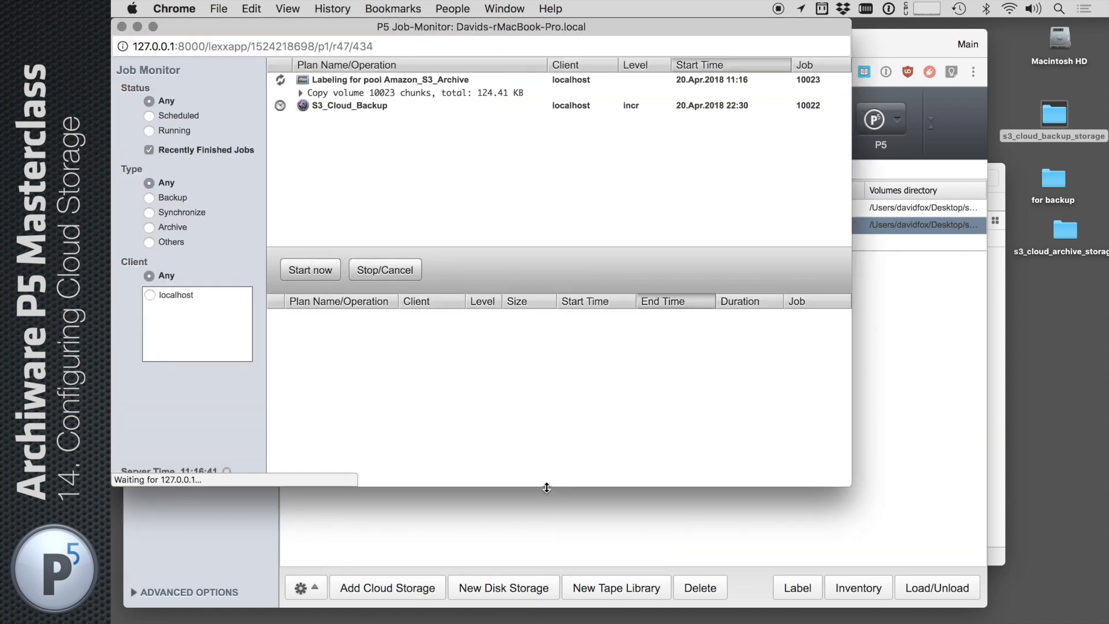
{"action": "left_click", "coordinate": [299, 92]}
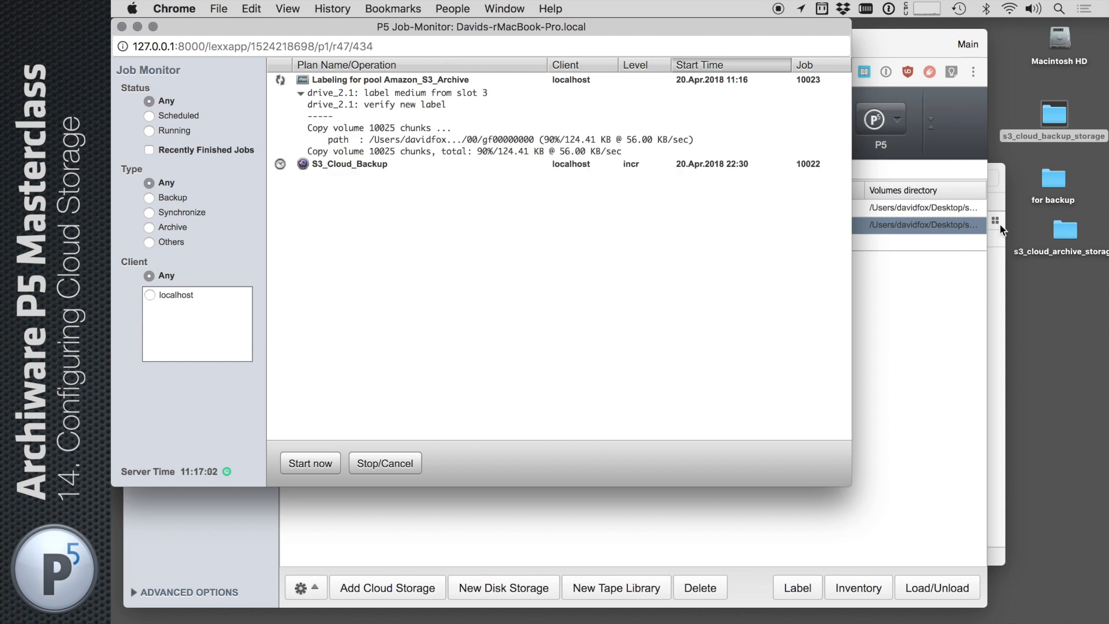
Switch to Transmit, refresh the p5-archive-training bucket to check for the labeled volumes, and close the P5 job monitor
{"action": "left_click", "coordinate": [1000, 164]}
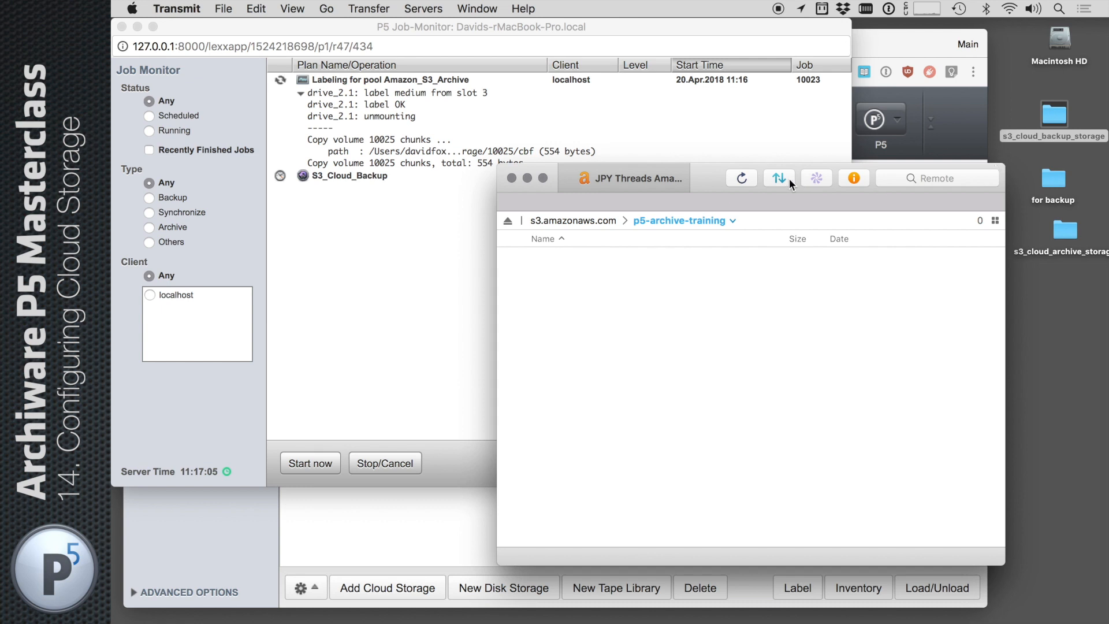
{"action": "left_click", "coordinate": [743, 177]}
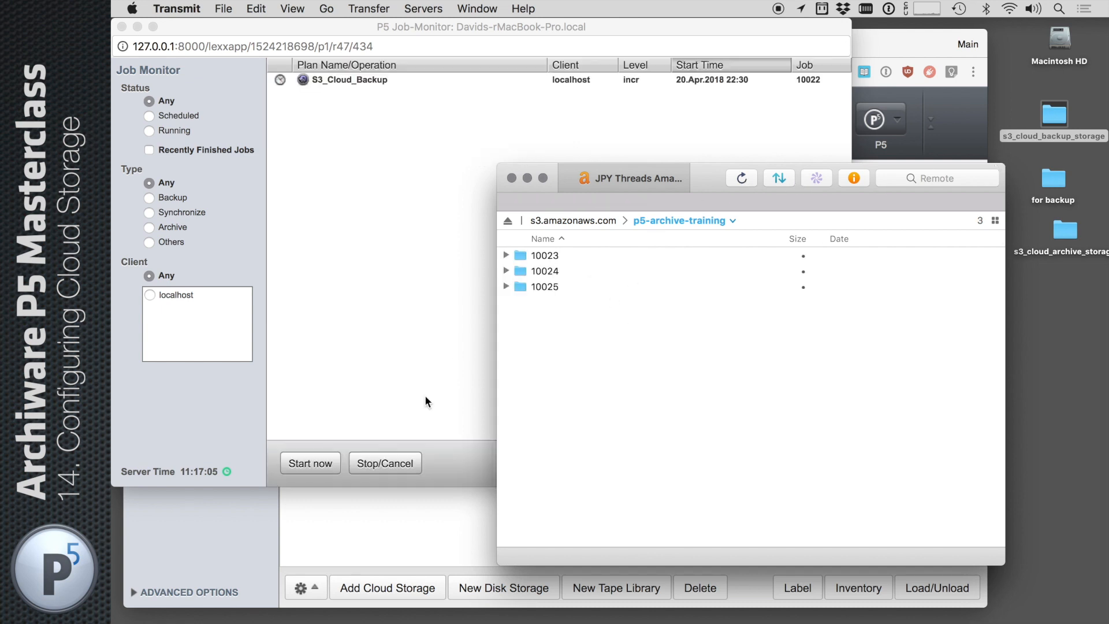
{"action": "left_click", "coordinate": [122, 27]}
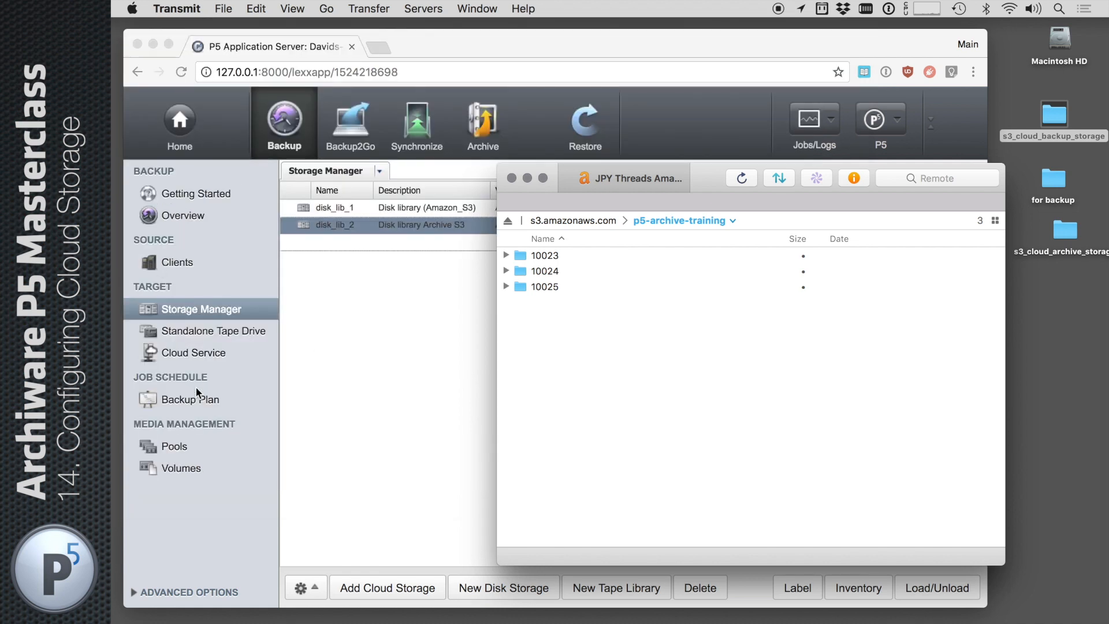
Show the P5 volumes list, and in the desktop folder s3_cloud_archive_storage expand volume folder 10023 down to its data file
{"action": "left_click", "coordinate": [181, 468]}
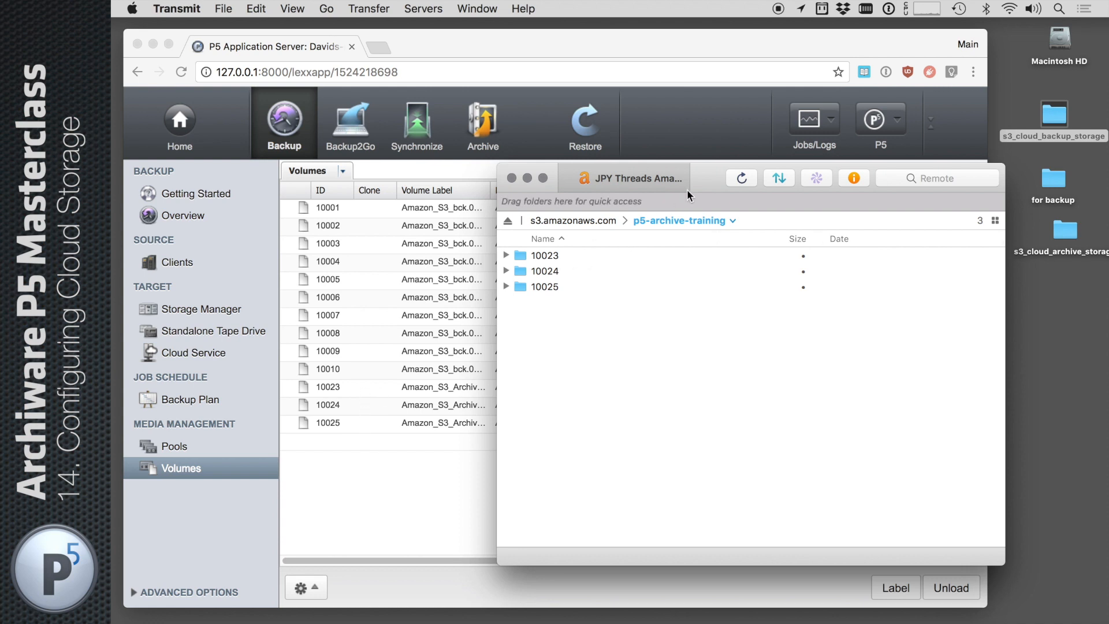
{"action": "mouse_move", "coordinate": [706, 168]}
{"action": "left_mouse_down"}
{"action": "mouse_move", "coordinate": [738, 171]}
{"action": "mouse_move", "coordinate": [692, 168]}
{"action": "left_mouse_up"}
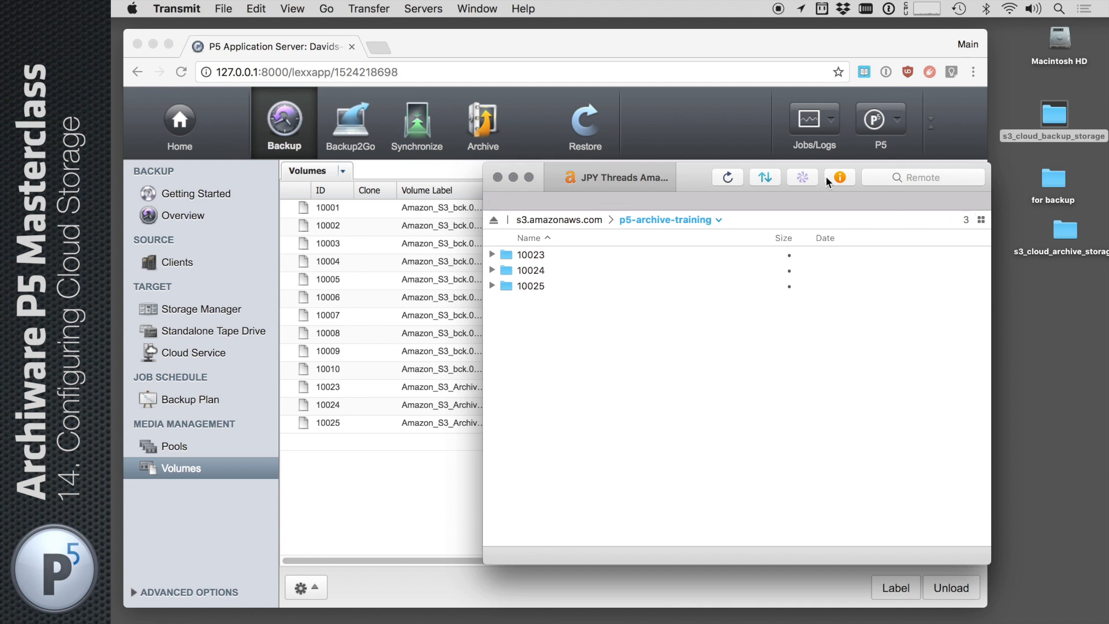
{"action": "double_click", "coordinate": [1062, 237]}
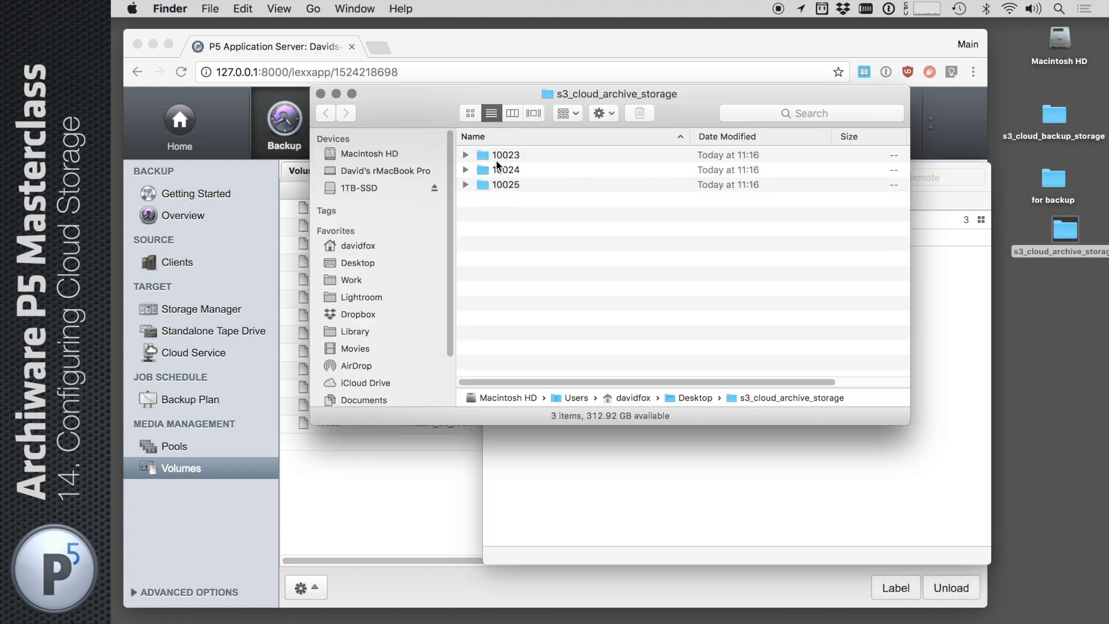
{"action": "left_click", "coordinate": [466, 154]}
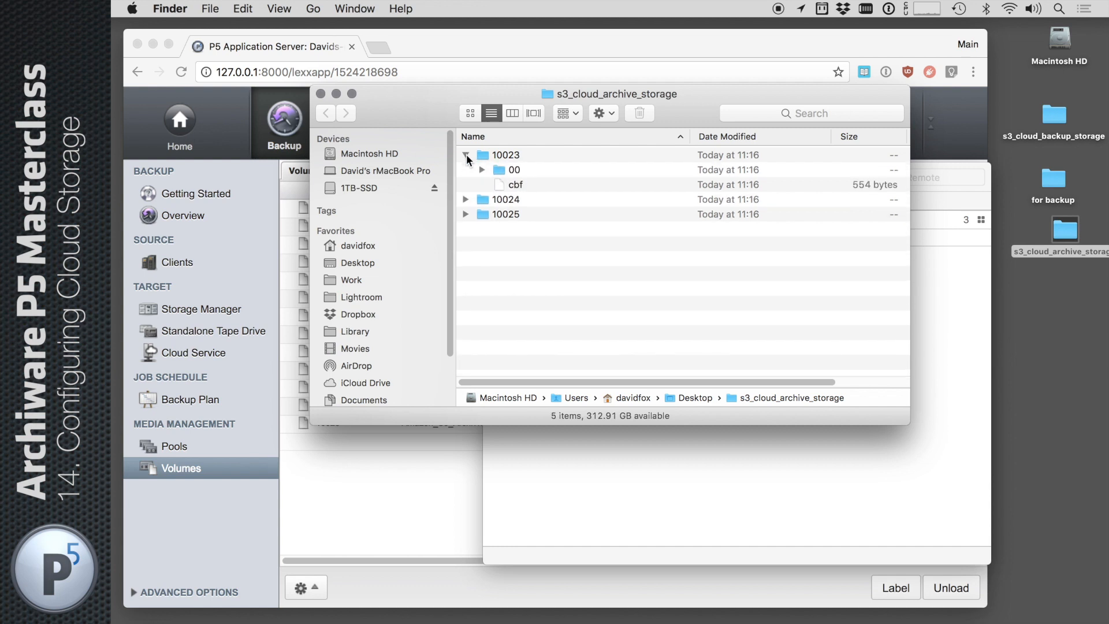
{"action": "key", "text": "Down"}
{"action": "key", "text": "Down"}
{"action": "key", "text": "Right"}
{"action": "key", "text": "Down"}
{"action": "key", "text": "Right"}
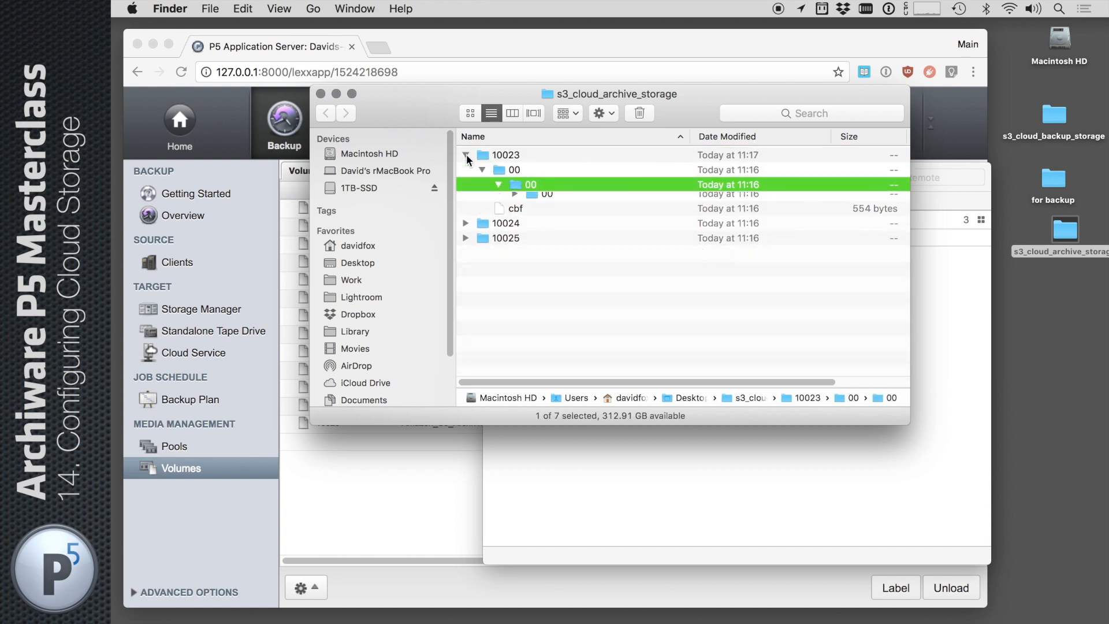
{"action": "key", "text": "Down"}
{"action": "key", "text": "Right"}
{"action": "key", "text": "Down"}
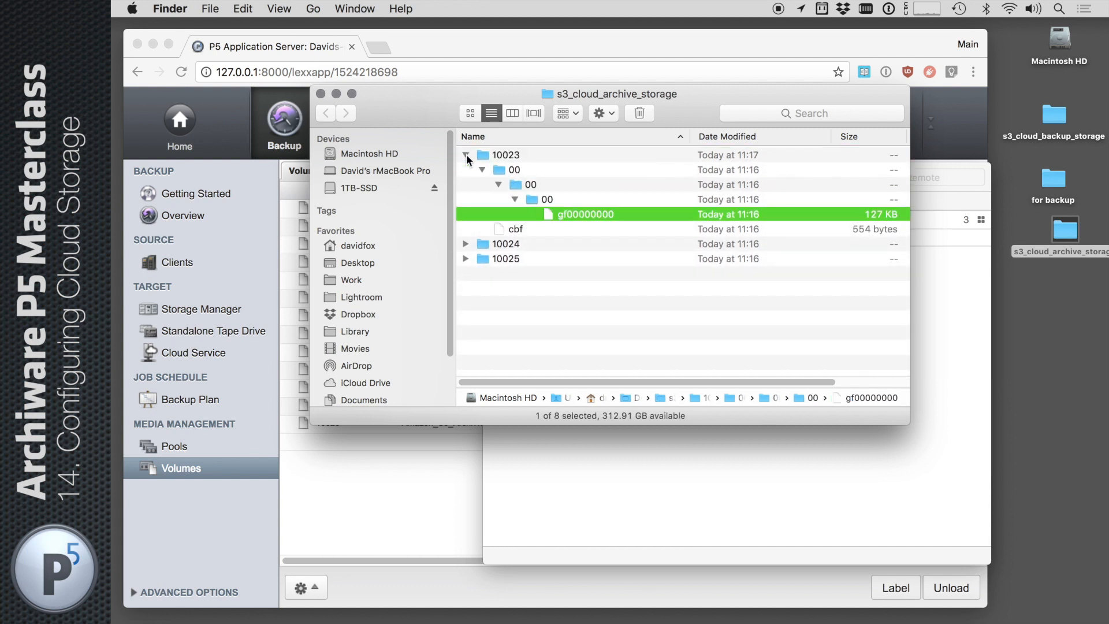
Switch to Transmit, expand folder 10023 of the p5-archive-training bucket down to its data file, and close the local storage folder window
{"action": "left_click", "coordinate": [587, 460]}
{"action": "key", "text": "Down"}
{"action": "key", "text": "Right"}
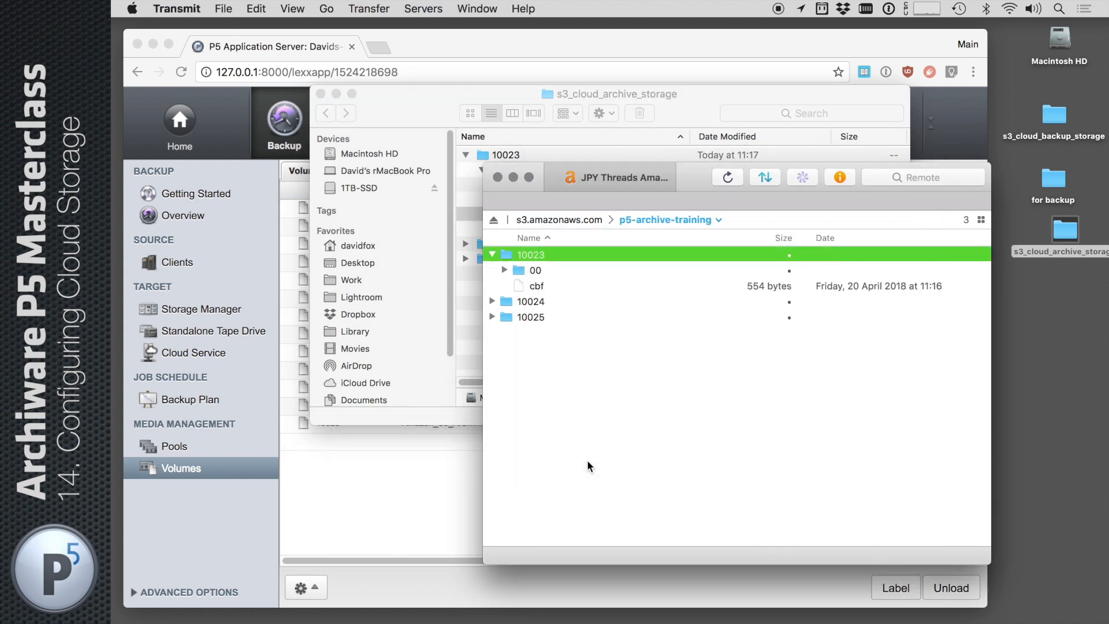
{"action": "key", "text": "Down"}
{"action": "key", "text": "Right"}
{"action": "key", "text": "Down"}
{"action": "key", "text": "Down"}
{"action": "key", "text": "Up"}
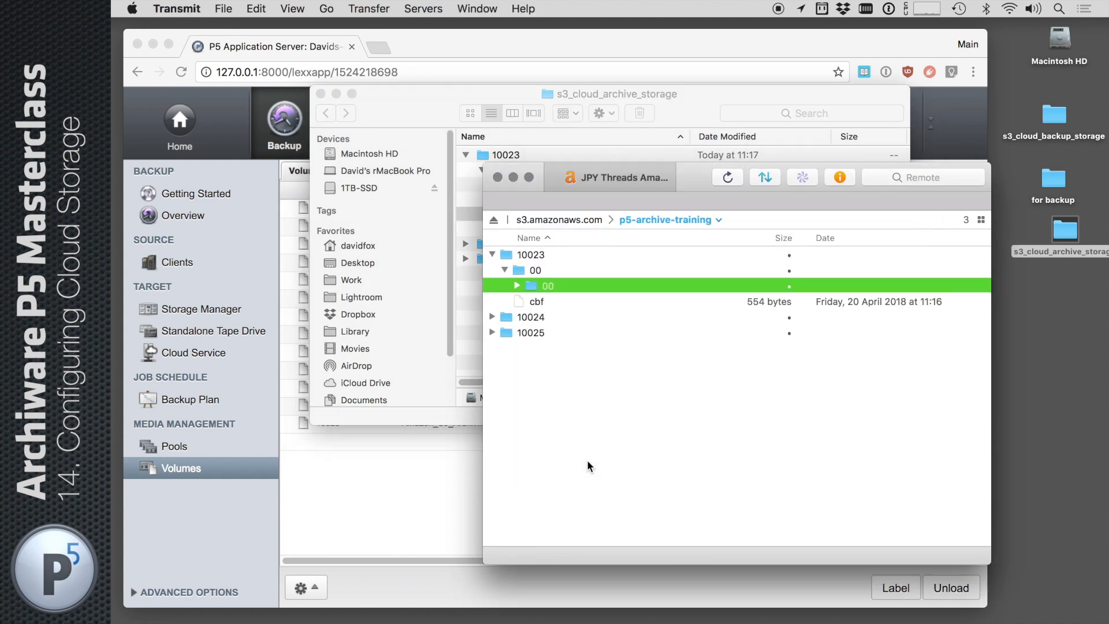
{"action": "key", "text": "Right"}
{"action": "key", "text": "Down"}
{"action": "key", "text": "Right"}
{"action": "key", "text": "Down"}
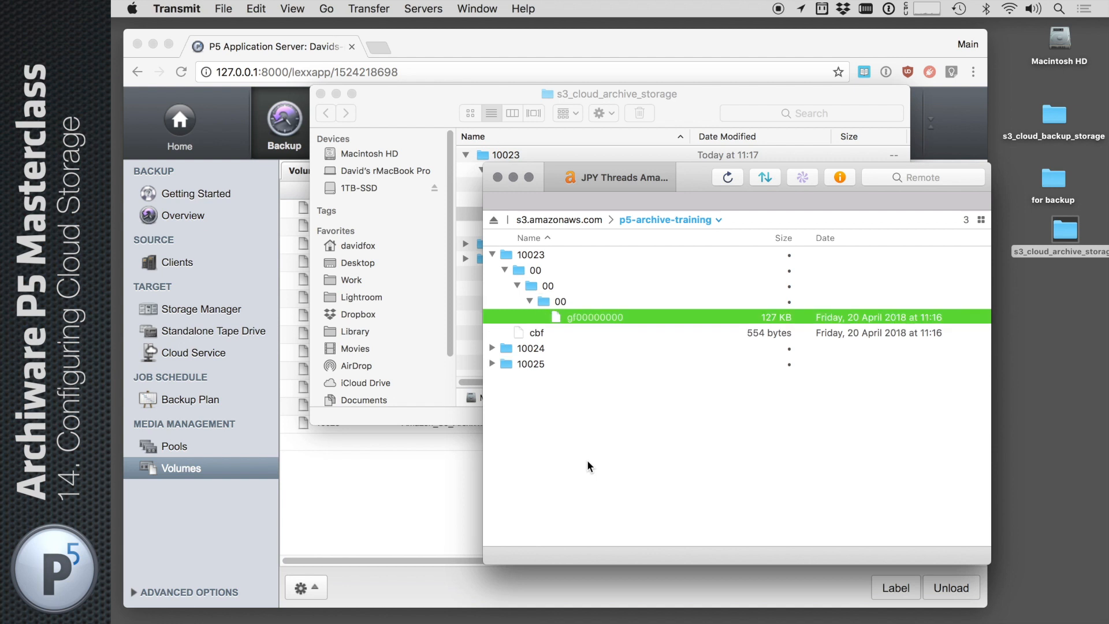
{"action": "left_click_drag", "start_coordinate": [635, 167], "coordinate": [646, 168]}
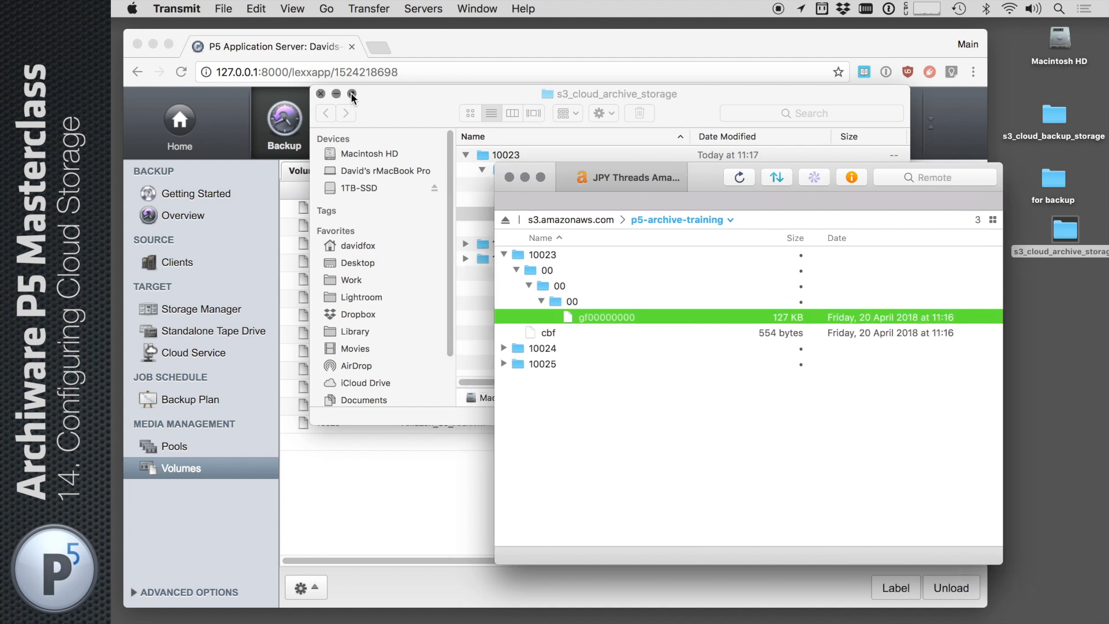
{"action": "left_click", "coordinate": [322, 94]}
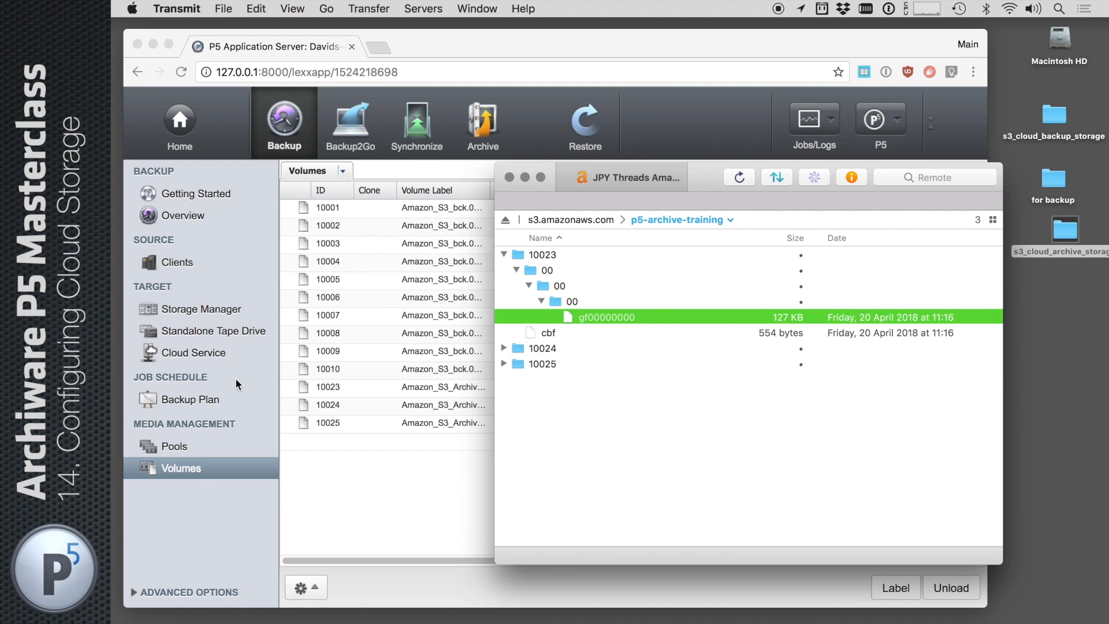
Switch to P5 in Chrome and create an archive plan named S3 Archiver with Amazon_S3_Archive as its target storage
{"action": "left_click", "coordinate": [542, 40]}
{"action": "left_click", "coordinate": [488, 121]}
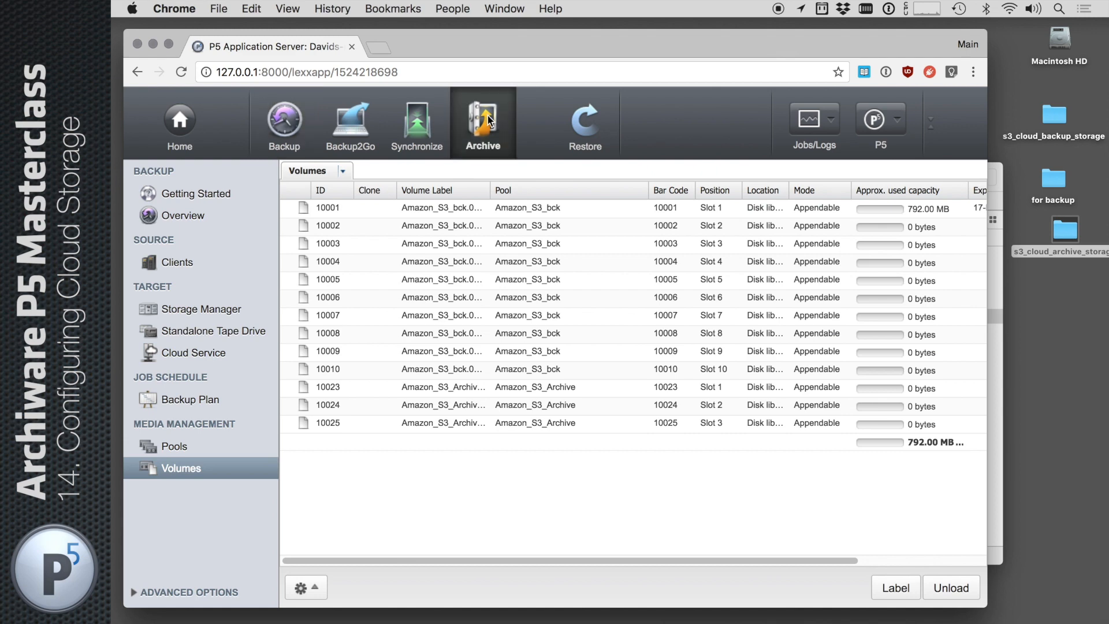
{"action": "left_click", "coordinate": [199, 424]}
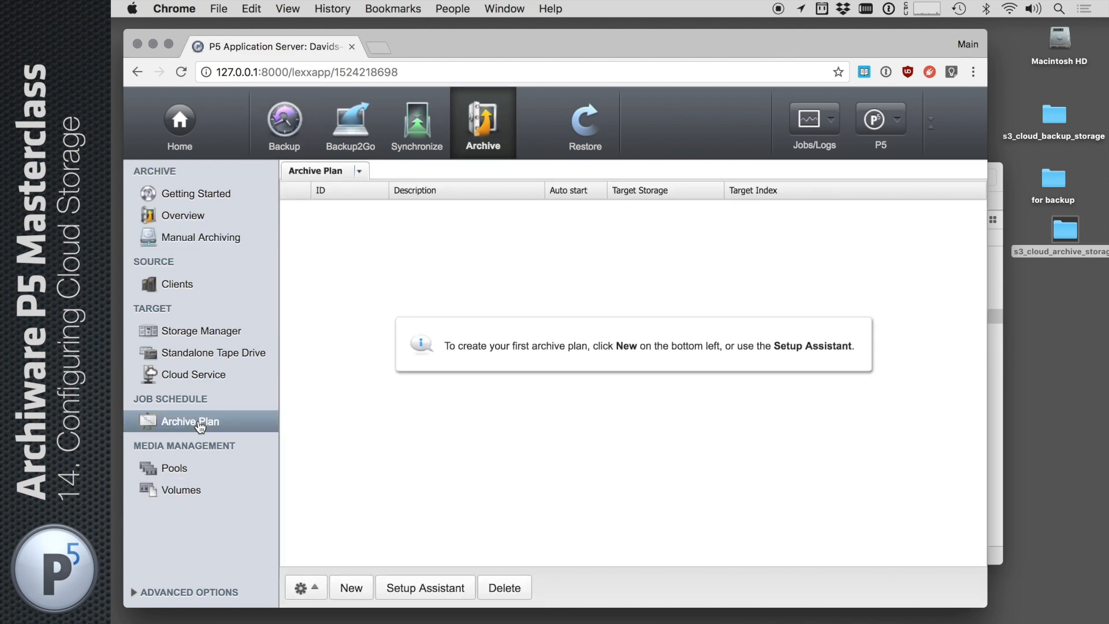
{"action": "left_click", "coordinate": [358, 588]}
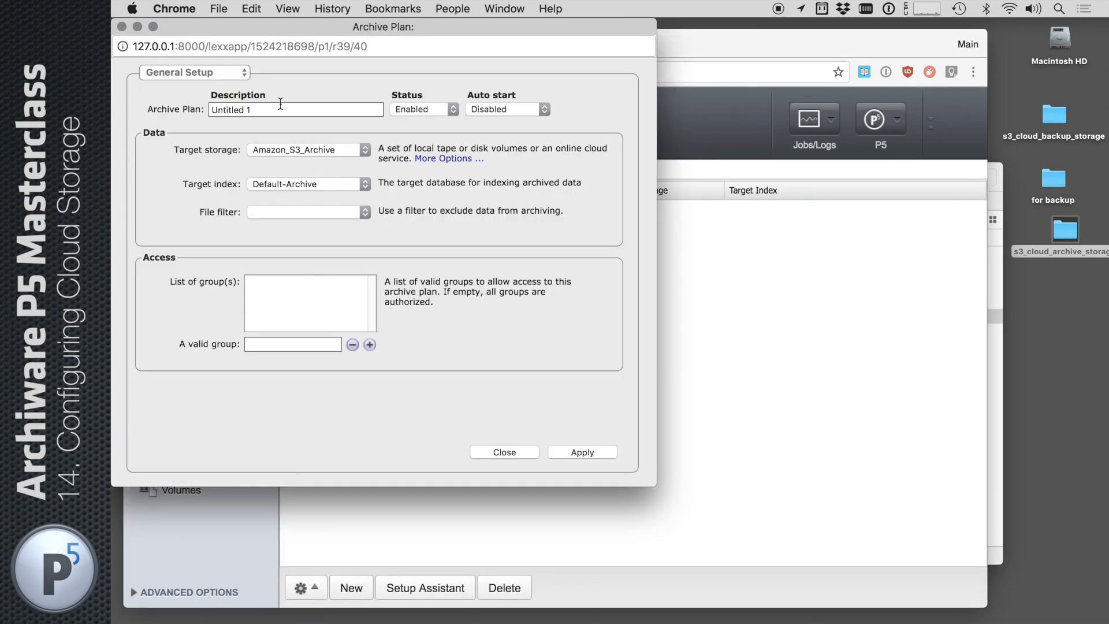
{"action": "left_click", "coordinate": [280, 104]}
{"action": "type", "text": "S"}
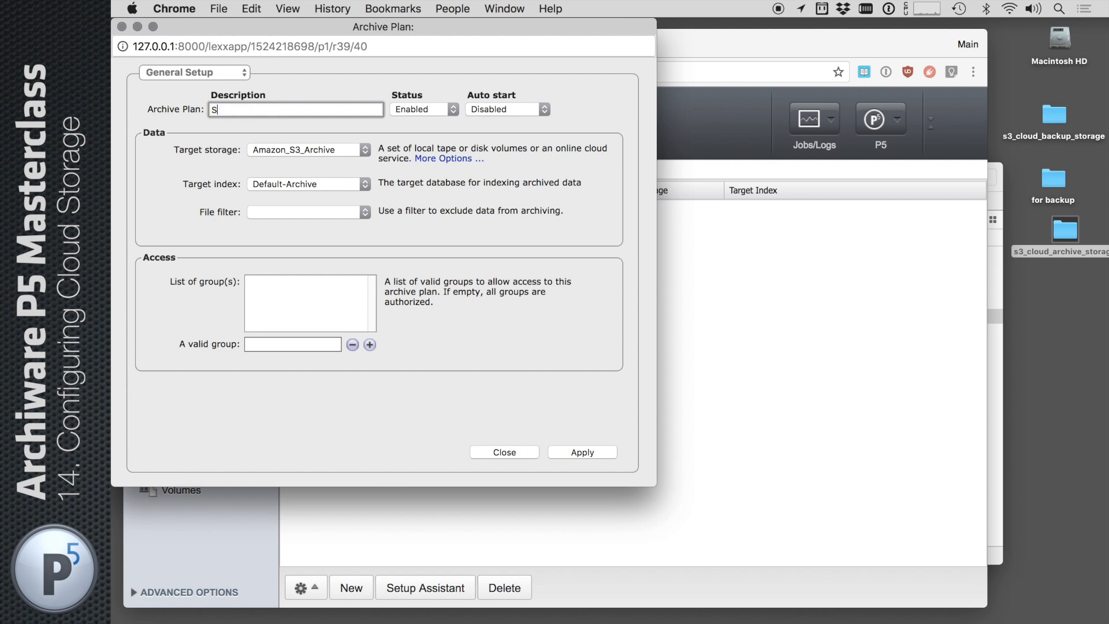
{"action": "type", "text": "3 Archiver"}
{"action": "left_click", "coordinate": [329, 158]}
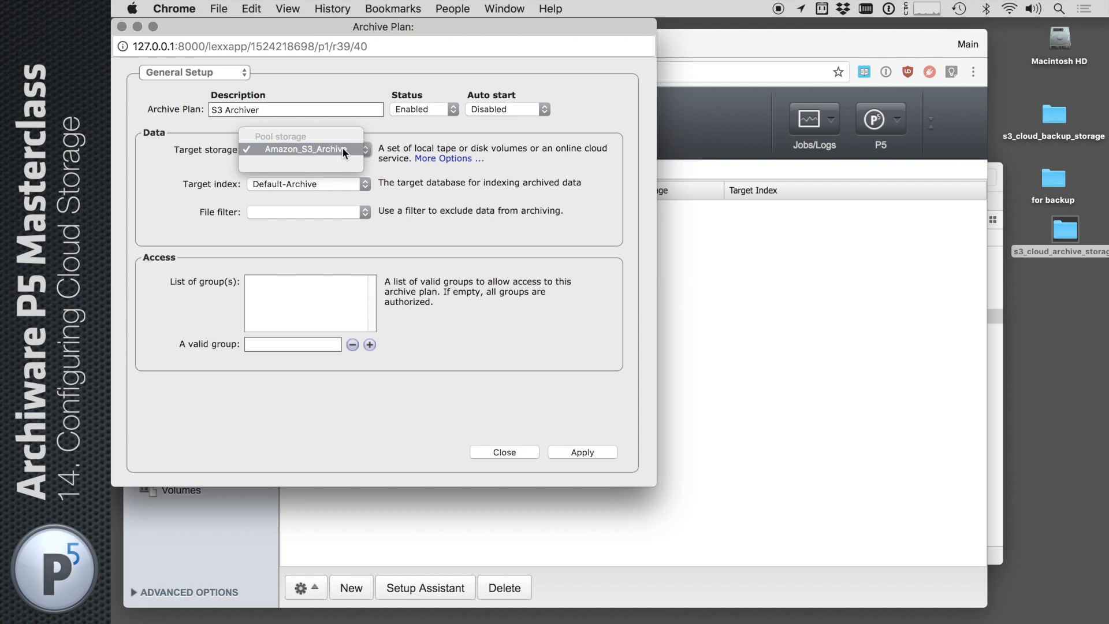
{"action": "left_click", "coordinate": [343, 149]}
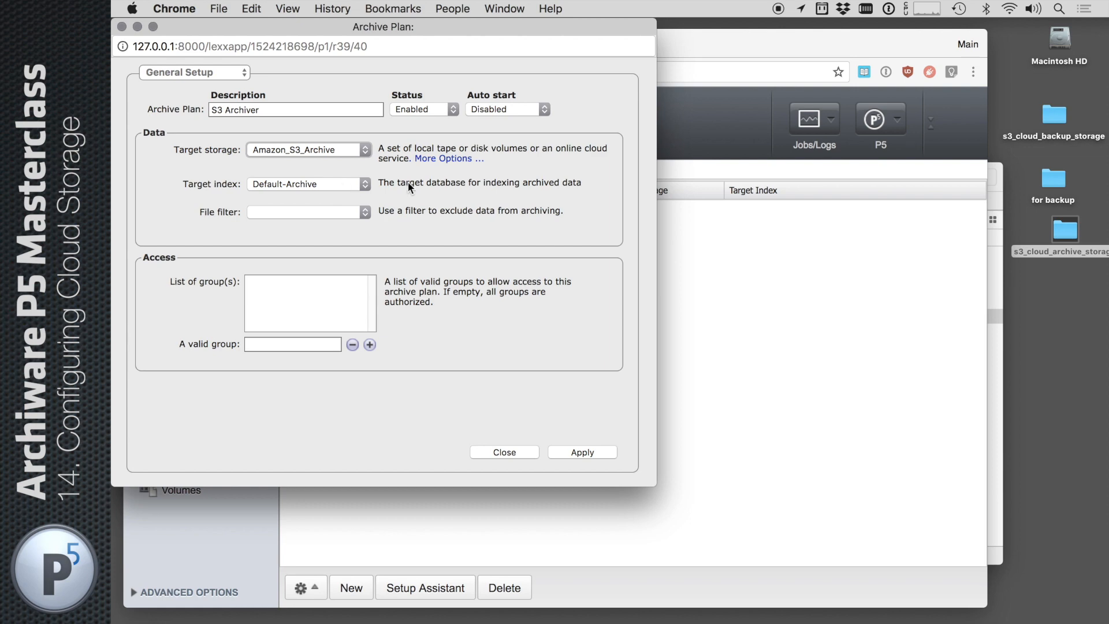
{"action": "left_click", "coordinate": [581, 453]}
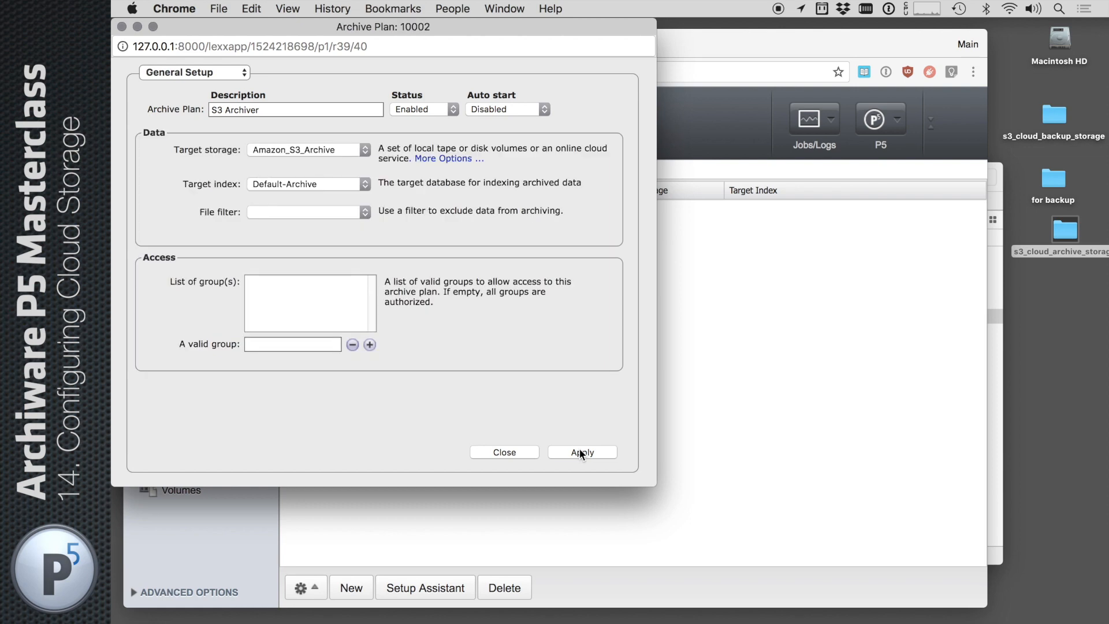
{"action": "left_click", "coordinate": [526, 453]}
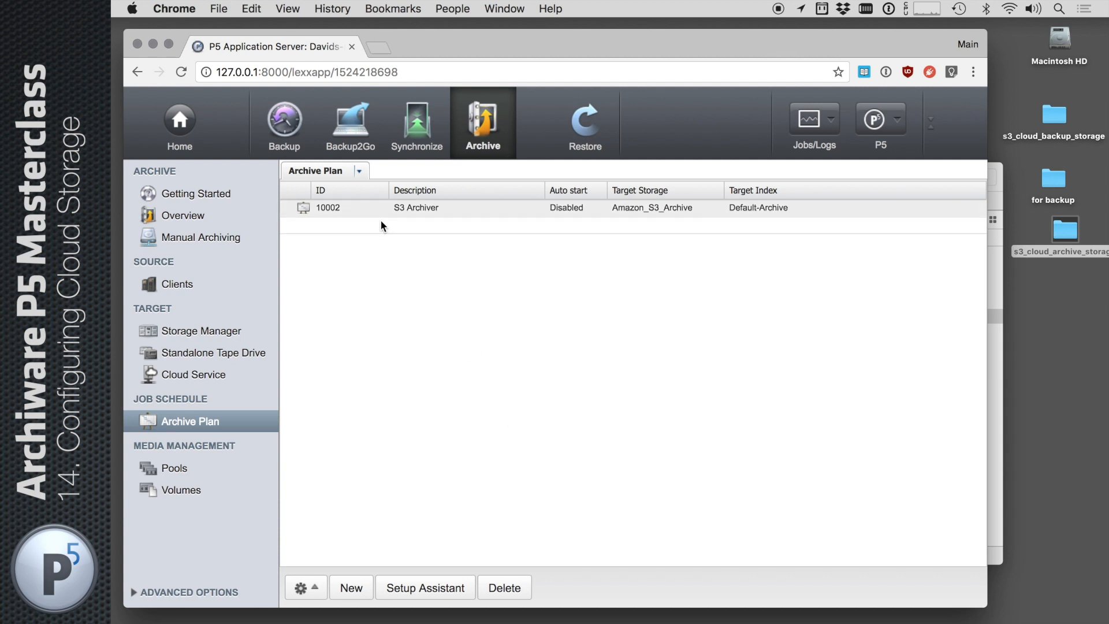
Open Archive From Here for manual archiving and compare its files with the desktop folder for backup
{"action": "left_click", "coordinate": [243, 244]}
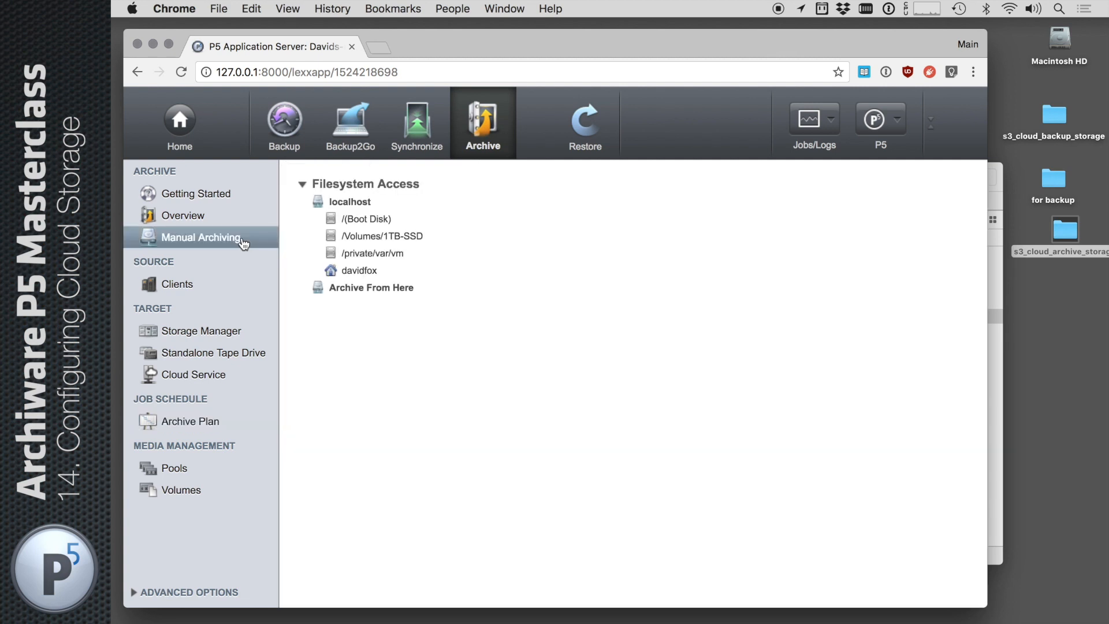
{"action": "left_click", "coordinate": [365, 287]}
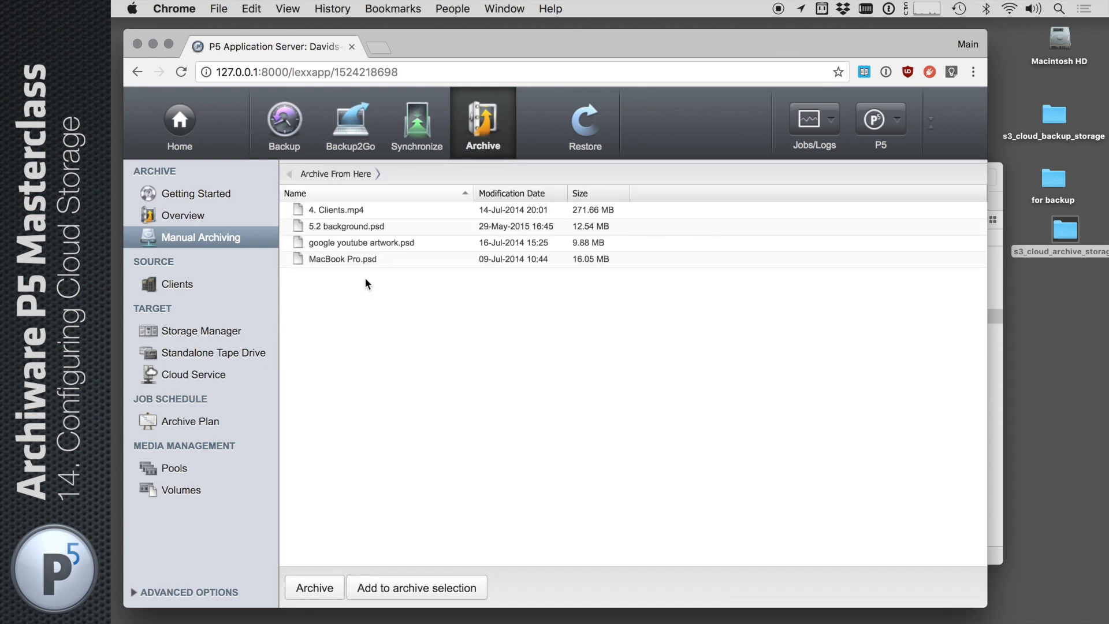
{"action": "double_click", "coordinate": [1059, 187]}
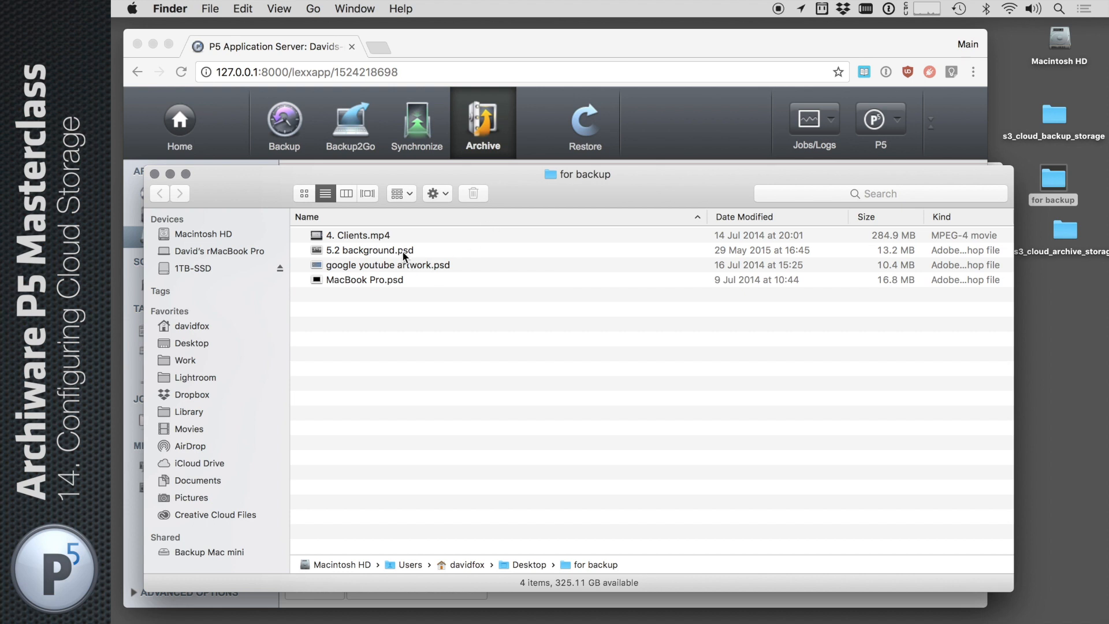
{"action": "left_click", "coordinate": [152, 174]}
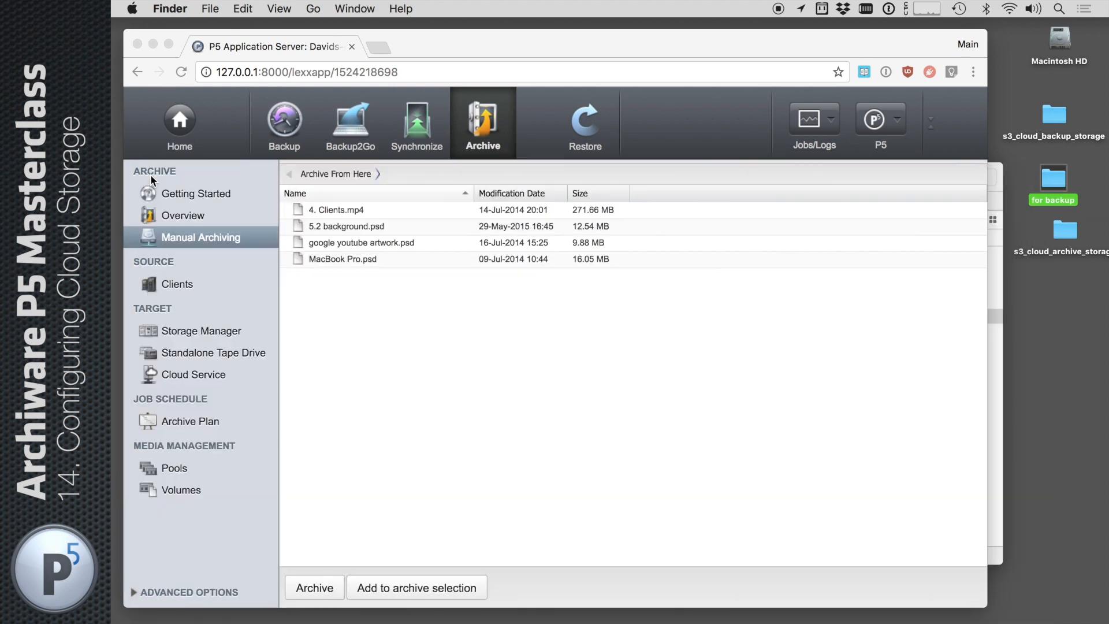
Archive 5.2 background.psd and google youtube artwork.psd immediately with the S3 Archiver plan, and expand the job's progress details
{"action": "left_click", "coordinate": [379, 224]}
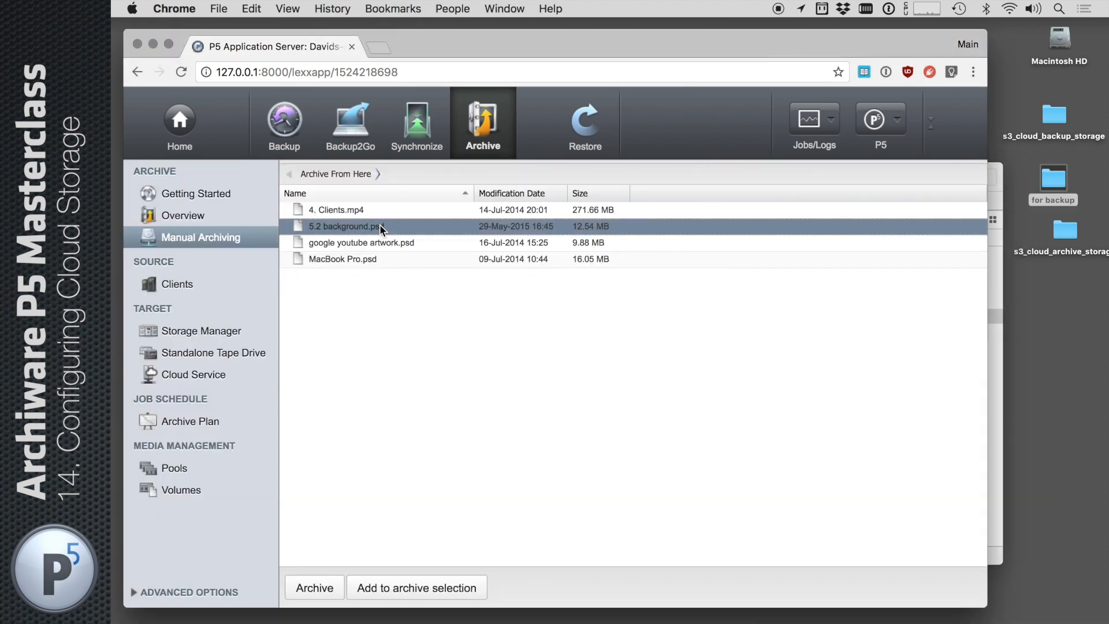
{"action": "left_click", "coordinate": [394, 243], "text": "shift"}
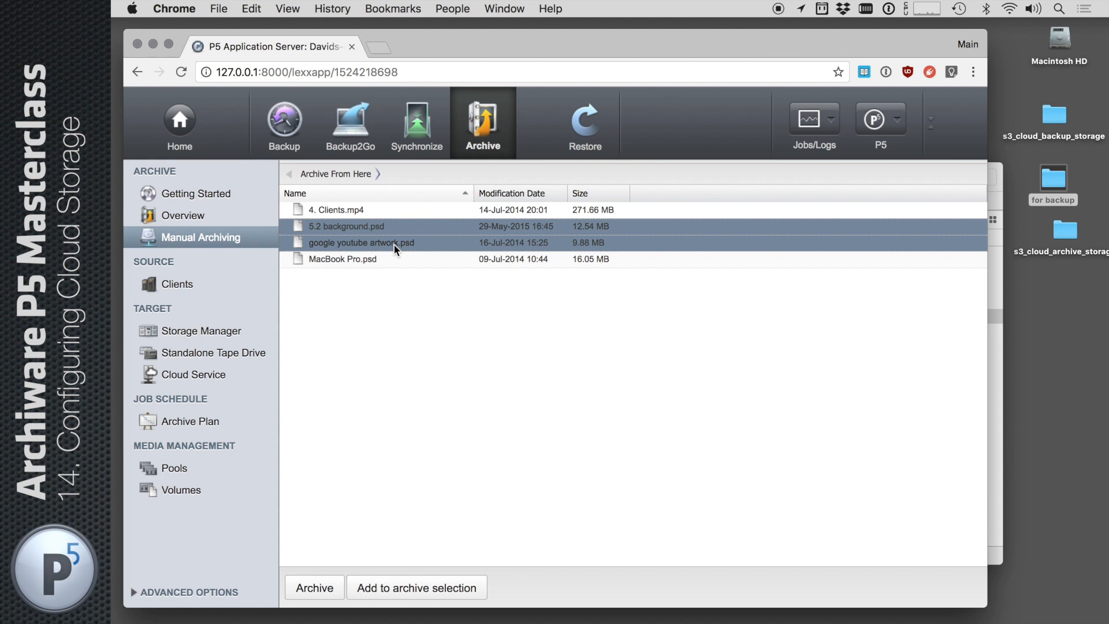
{"action": "left_click", "coordinate": [322, 590]}
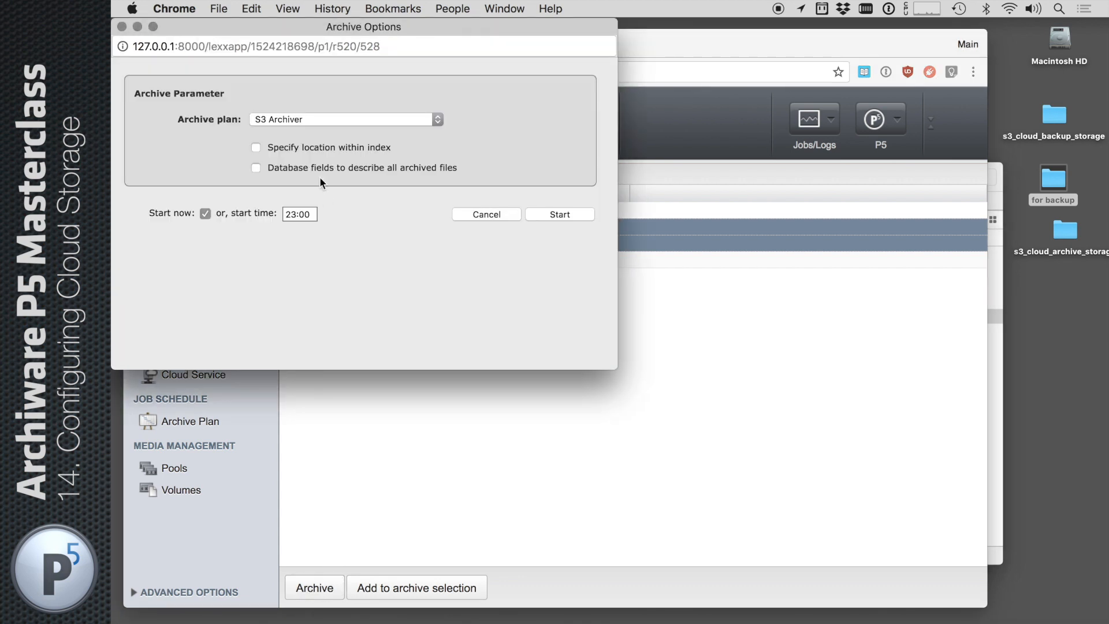
{"action": "left_click", "coordinate": [544, 215]}
{"action": "left_click", "coordinate": [537, 233]}
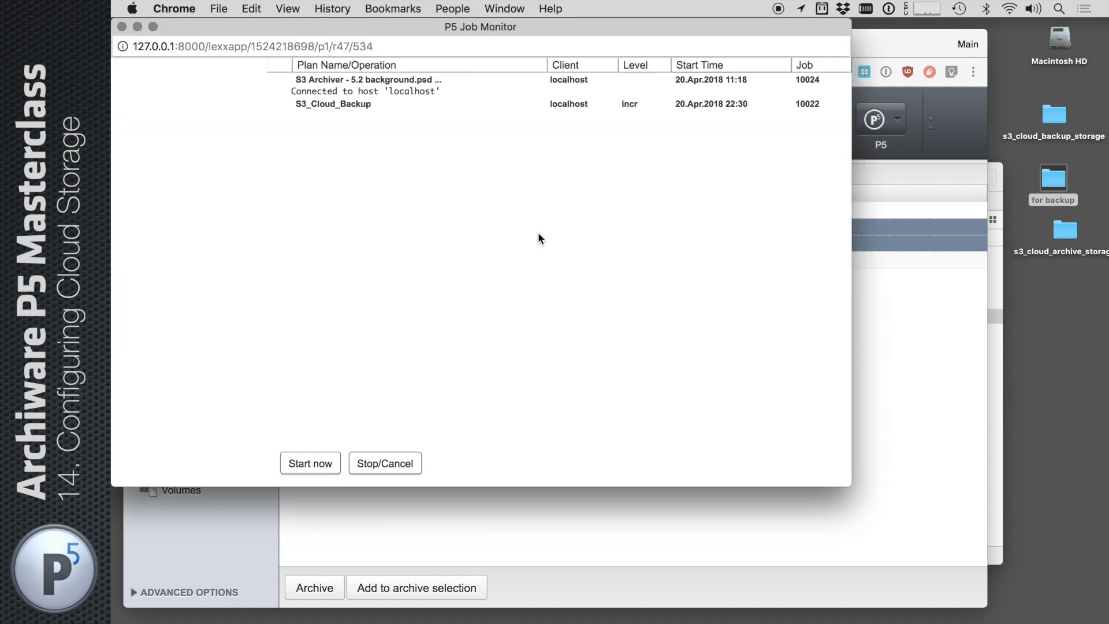
{"action": "left_click", "coordinate": [300, 94]}
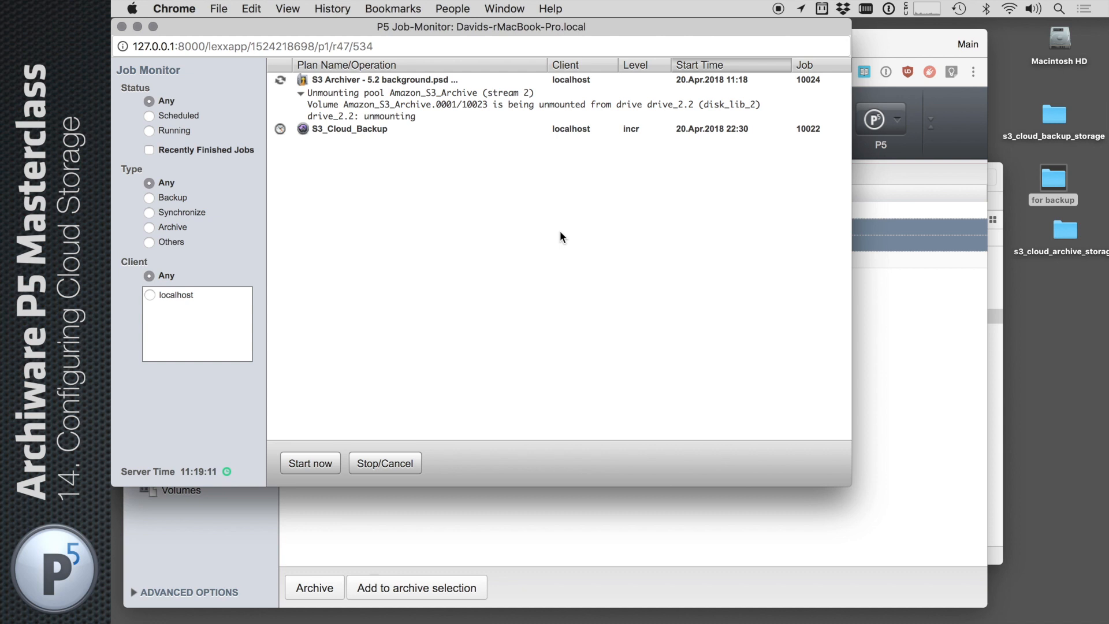
Switch to Transmit, refresh the p5-archive-training bucket to check for the archived data, and select gf00000001
{"action": "left_click", "coordinate": [990, 278]}
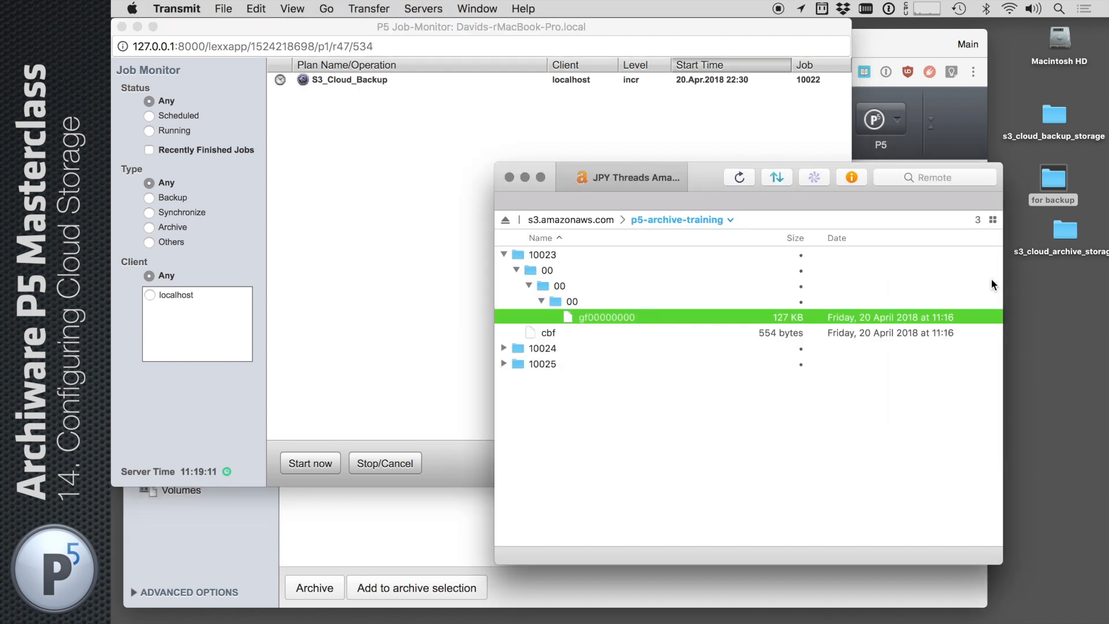
{"action": "left_click", "coordinate": [737, 177]}
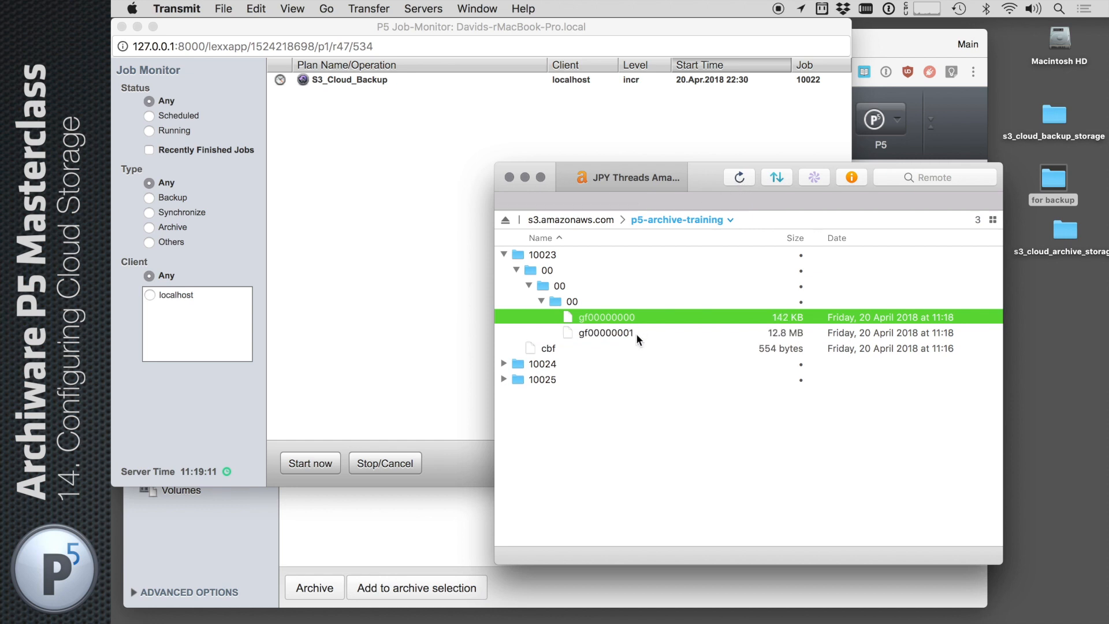
{"action": "left_click", "coordinate": [636, 333]}
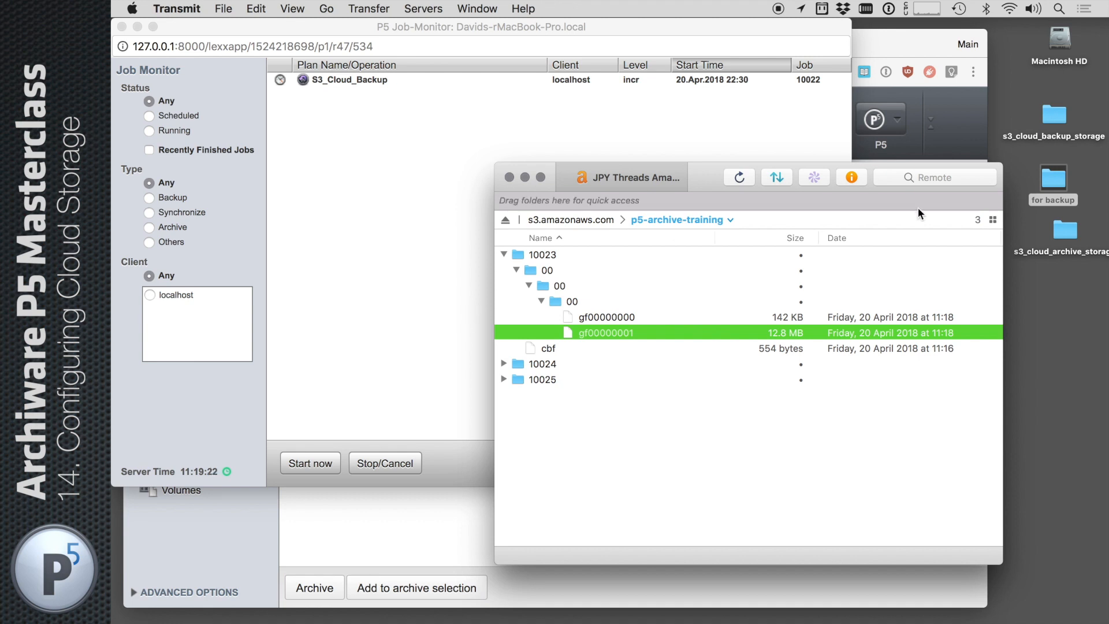
Open the desktop folder s3_cloud_archive_storage, delete the local gf00000001 file from volume folder 10023, and close the folder window
{"action": "left_click_drag", "start_coordinate": [1035, 192], "coordinate": [1066, 225]}
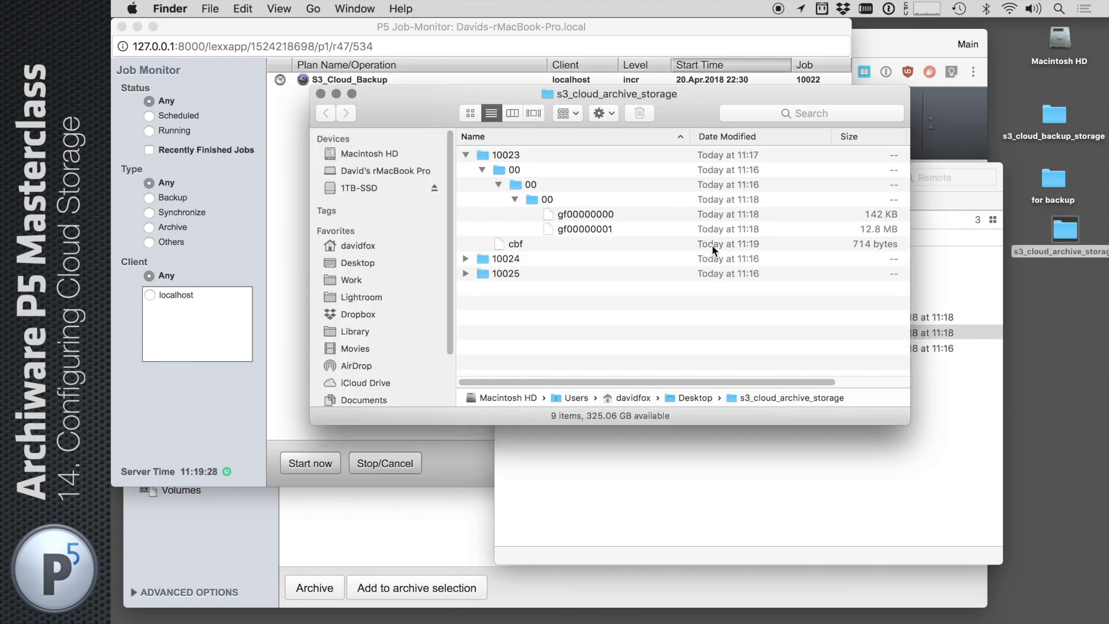
{"action": "left_click", "coordinate": [665, 229]}
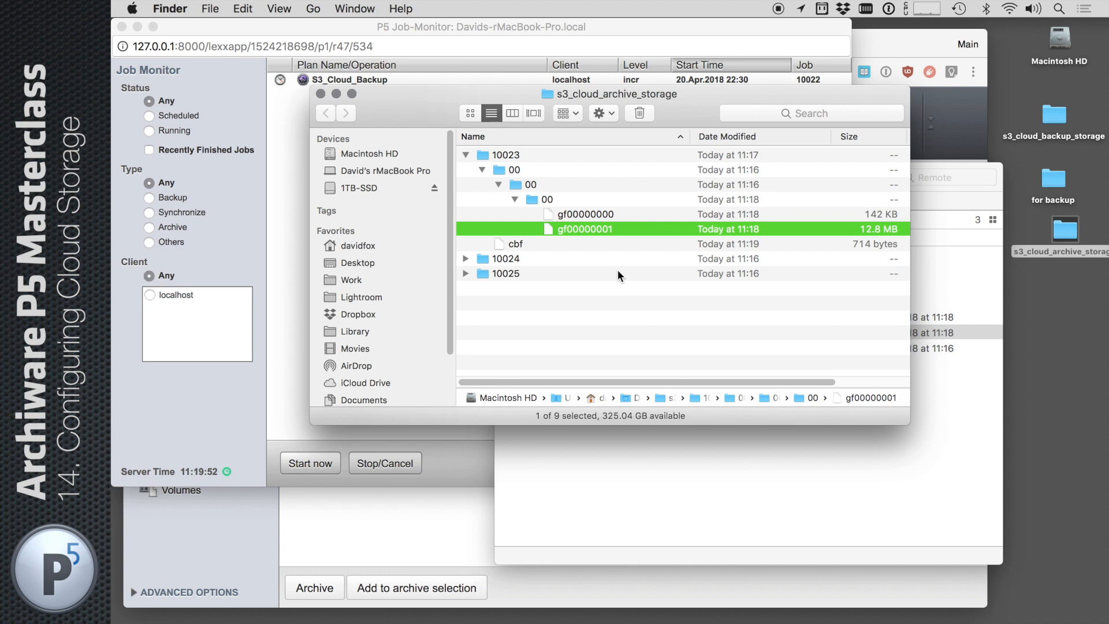
{"action": "left_click", "coordinate": [639, 113]}
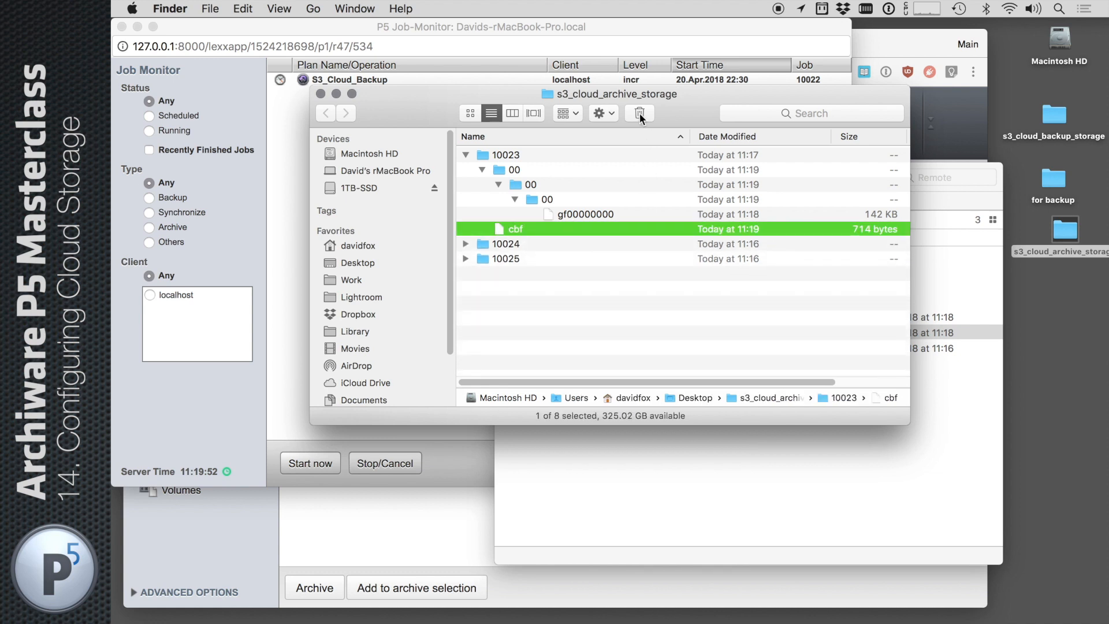
{"action": "left_click", "coordinate": [320, 94]}
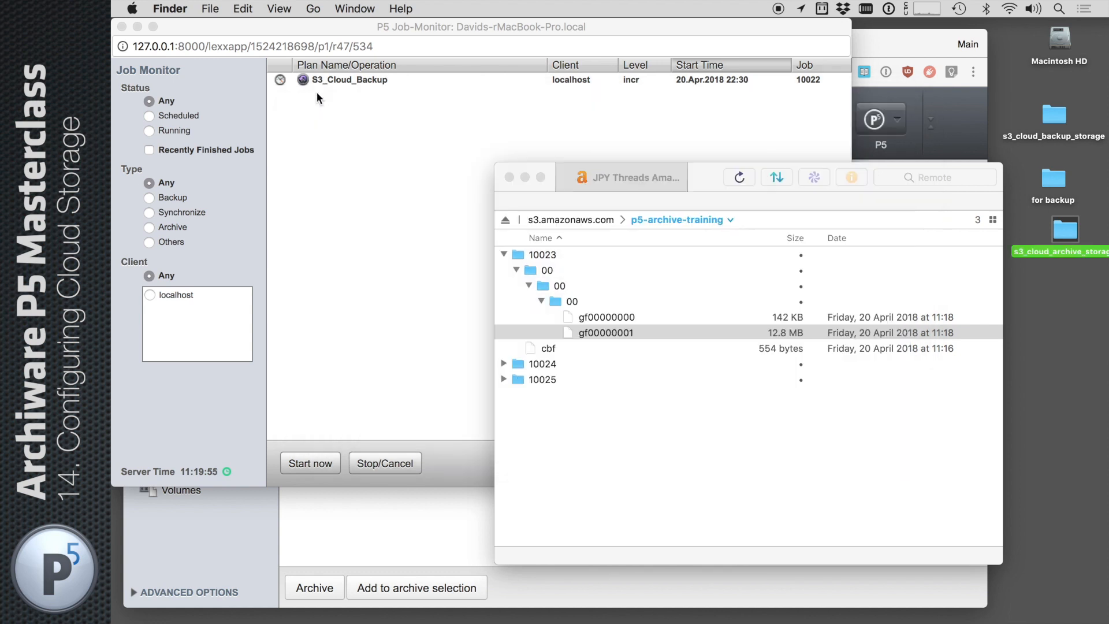
Select gf00000001 in Transmit's bucket listing, and switch back to Chrome to close the P5 job monitor
{"action": "left_click", "coordinate": [635, 329]}
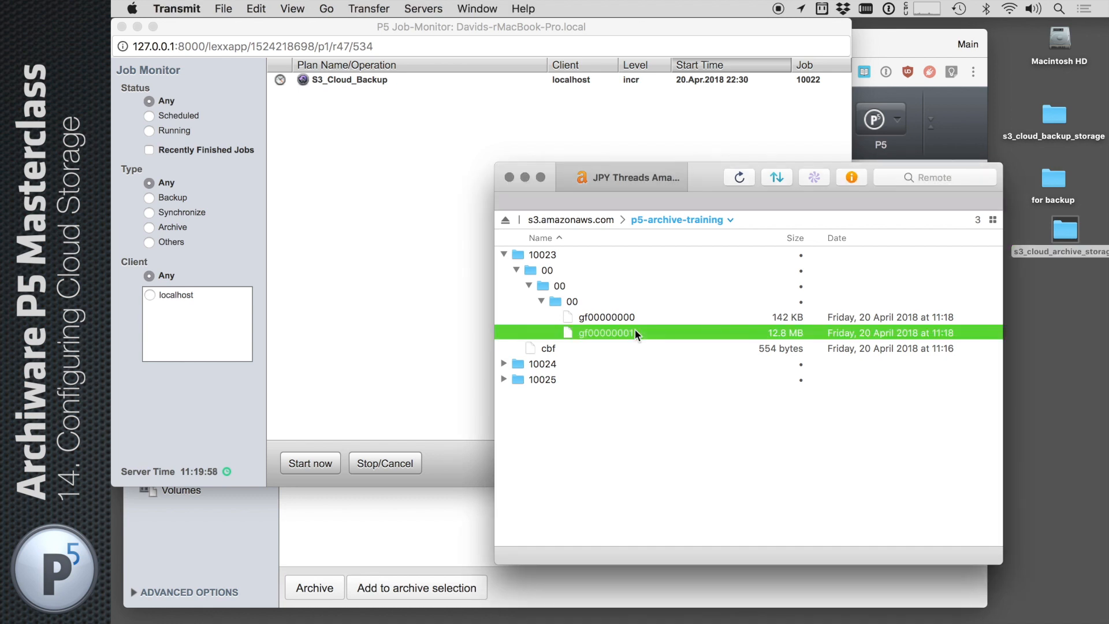
{"action": "left_click", "coordinate": [270, 150]}
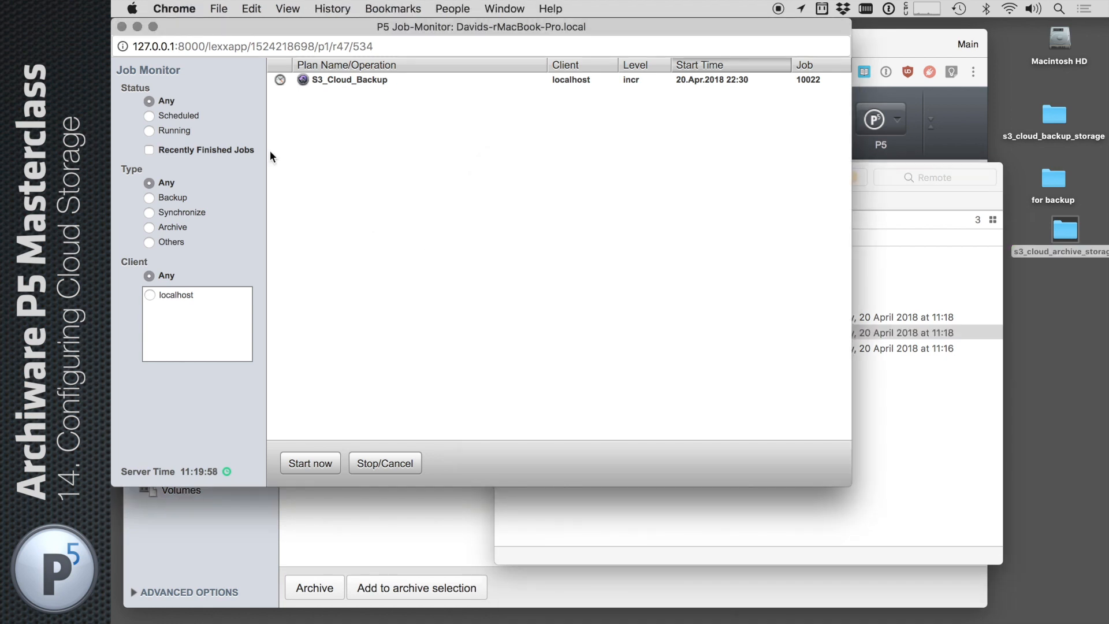
{"action": "left_click", "coordinate": [121, 26]}
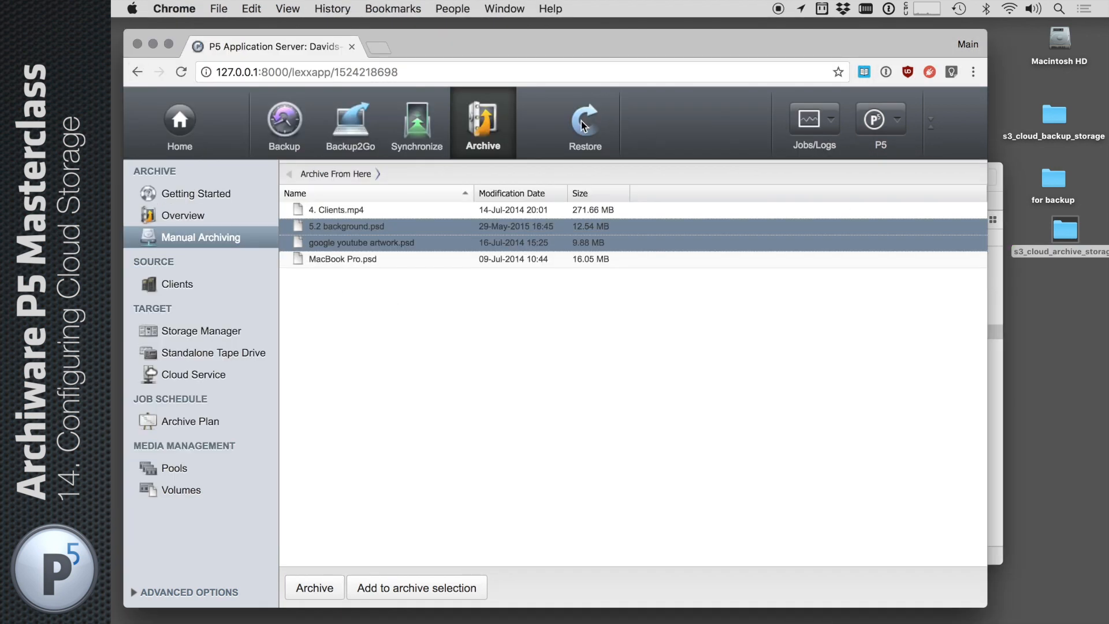
Open the Default Archive index for restoring and browse through Users and the home folder's Desktop to the for backup folder
{"action": "left_click", "coordinate": [583, 126]}
{"action": "left_click", "coordinate": [192, 284]}
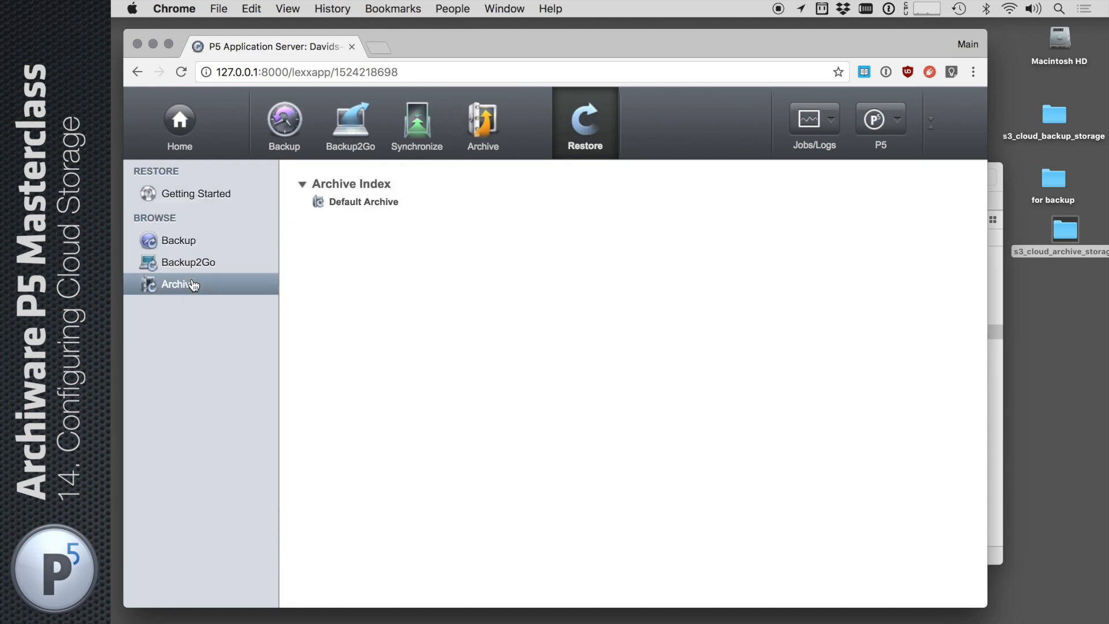
{"action": "left_click", "coordinate": [347, 201]}
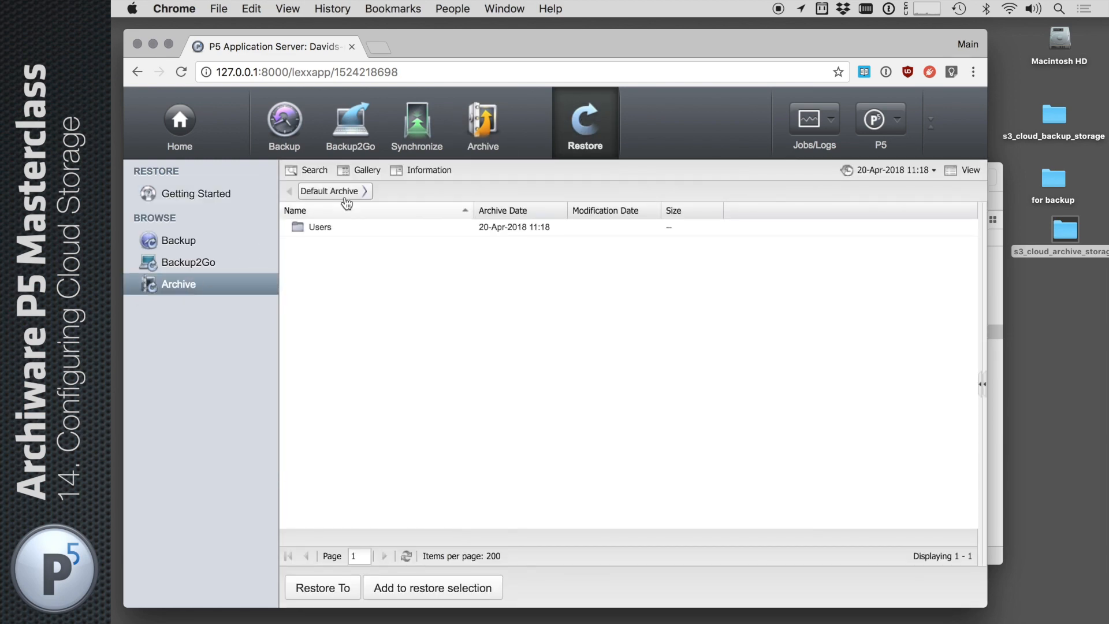
{"action": "double_click", "coordinate": [332, 226]}
{"action": "double_click", "coordinate": [332, 227]}
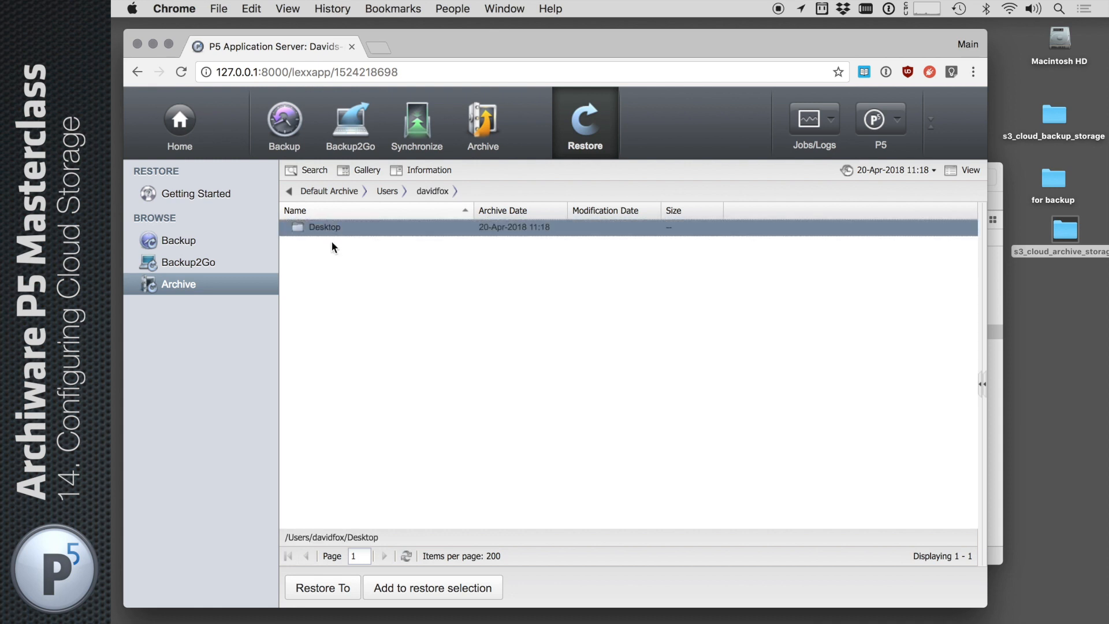
{"action": "double_click", "coordinate": [332, 226]}
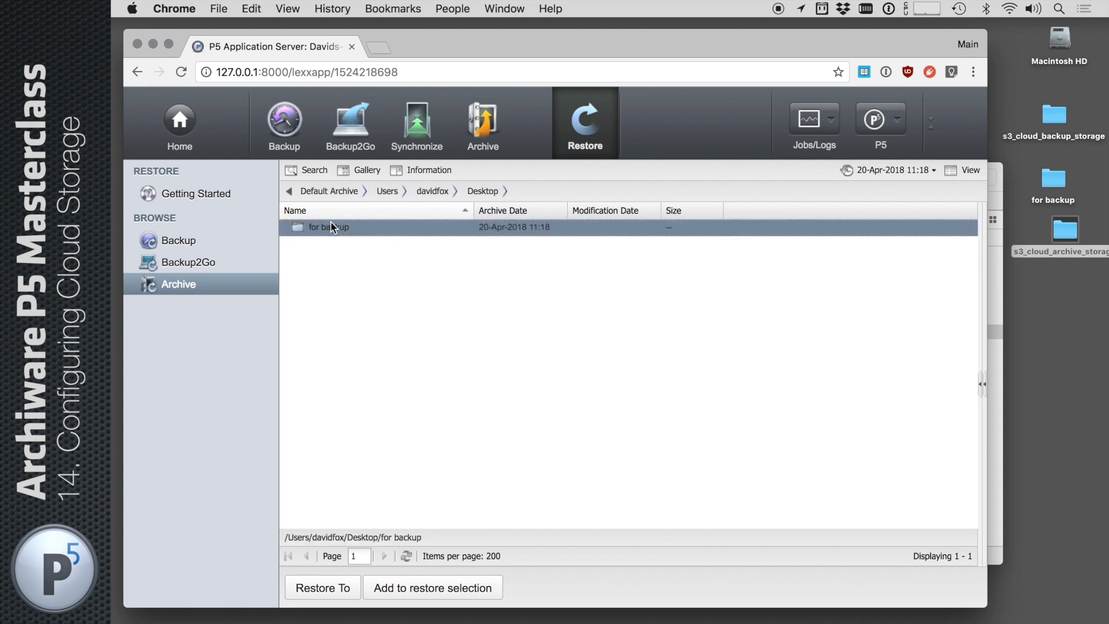
{"action": "double_click", "coordinate": [332, 227]}
Restore 5.2 background.psd and google youtube artwork.psd to the predefined Desktop directory, and open the job monitor
{"action": "left_click", "coordinate": [355, 227]}
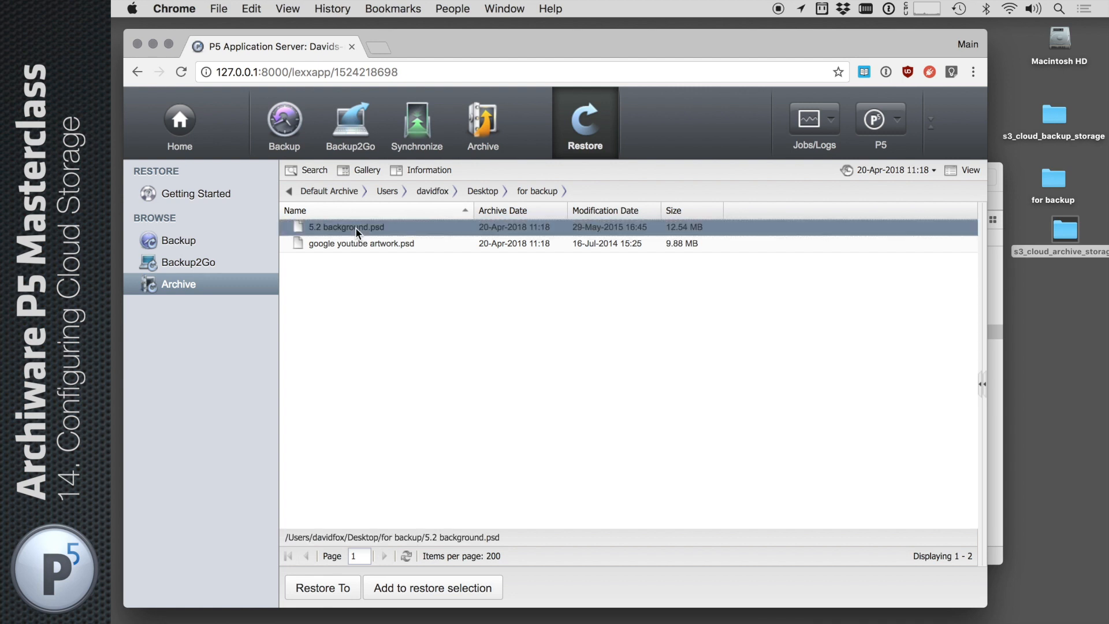
{"action": "left_click", "coordinate": [357, 245], "text": "shift"}
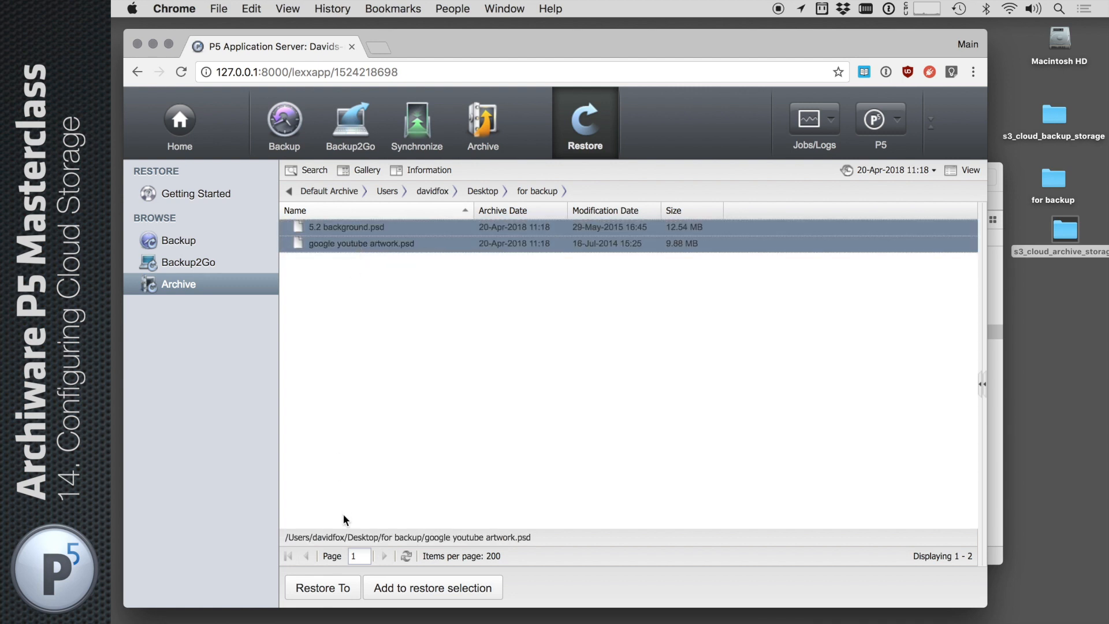
{"action": "left_click", "coordinate": [326, 584]}
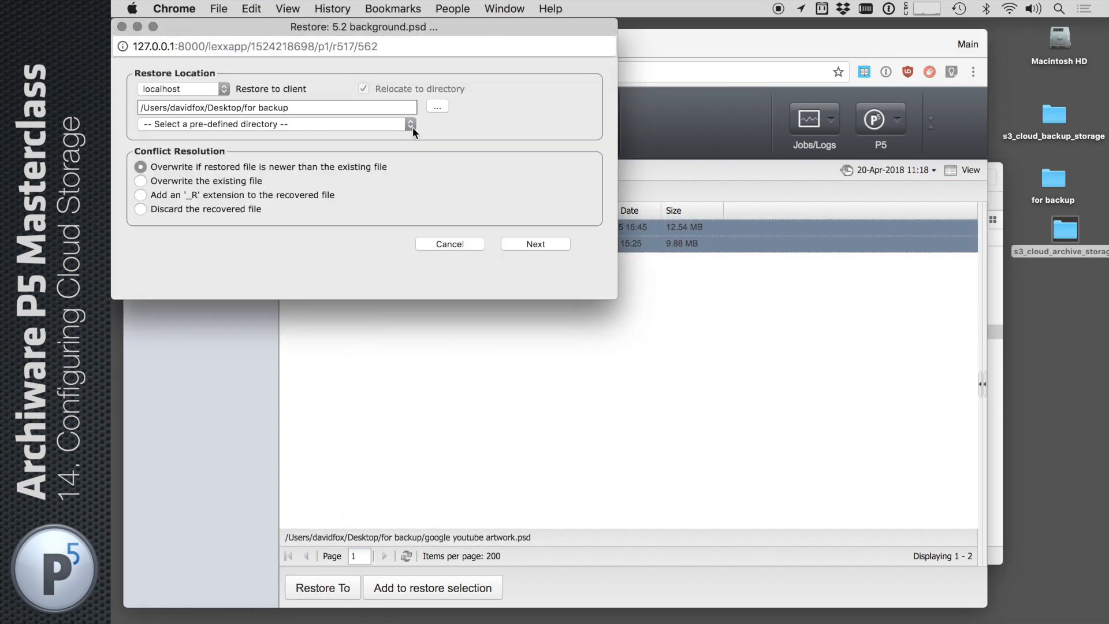
{"action": "left_click", "coordinate": [409, 124]}
{"action": "left_click", "coordinate": [402, 137]}
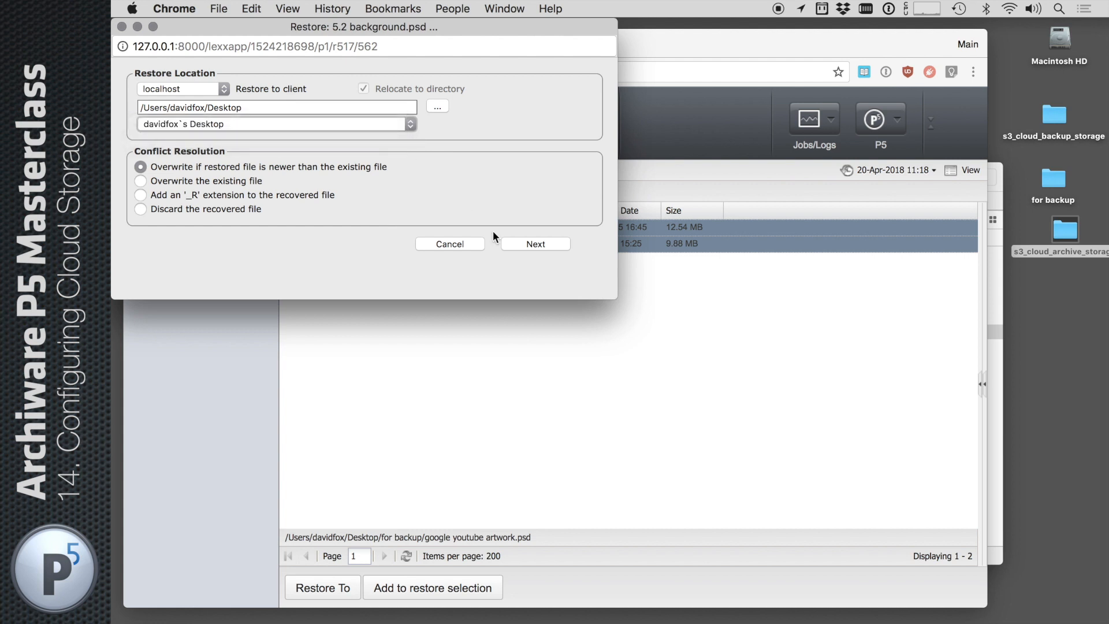
{"action": "left_click", "coordinate": [533, 244]}
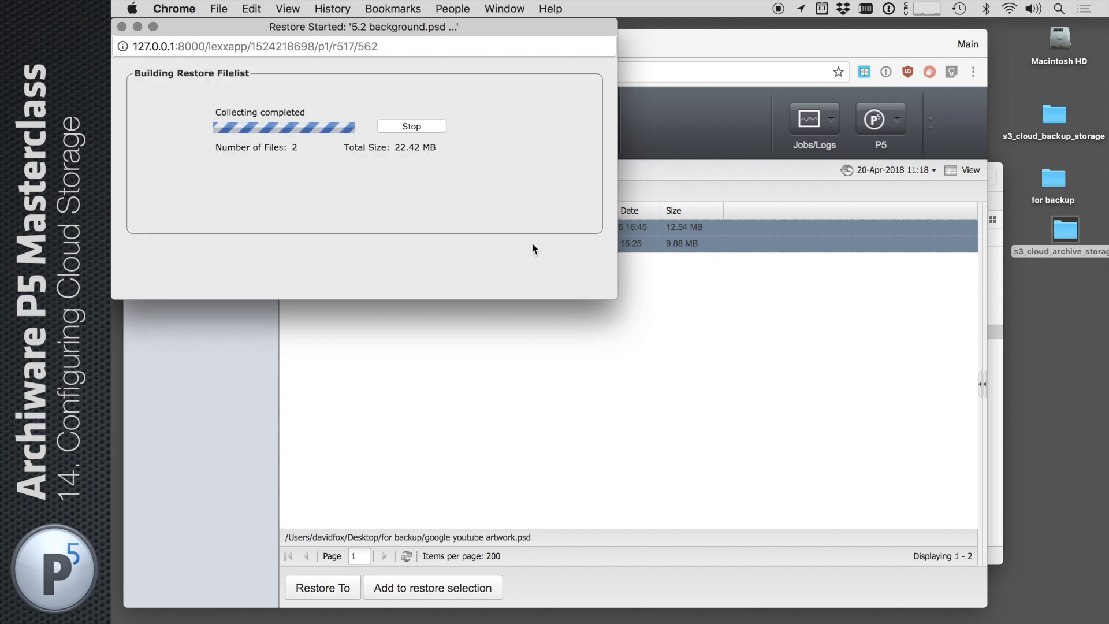
{"action": "left_click", "coordinate": [533, 245]}
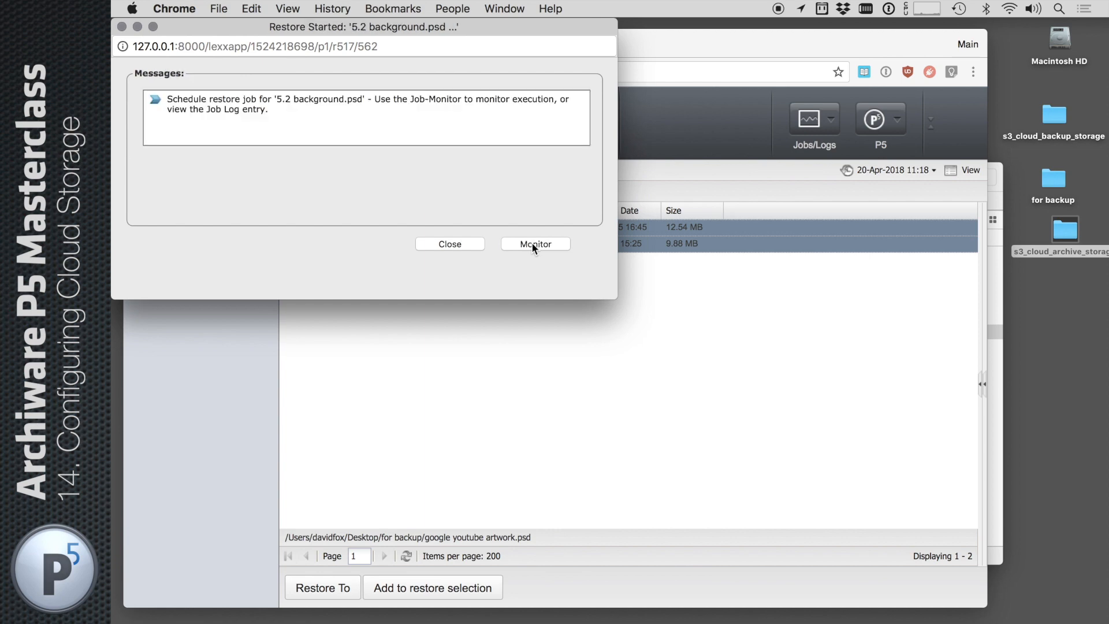
{"action": "left_click", "coordinate": [532, 244]}
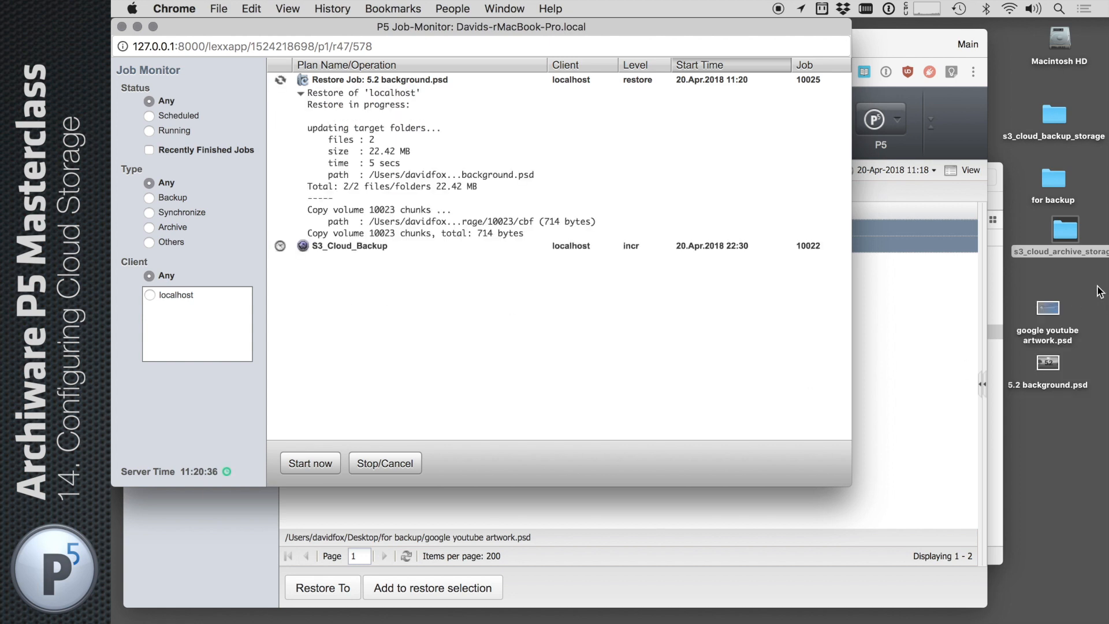
Select the two restored PSD files on the desktop and close the job monitor
{"action": "left_click_drag", "start_coordinate": [1097, 285], "coordinate": [1028, 411]}
{"action": "left_click", "coordinate": [568, 355]}
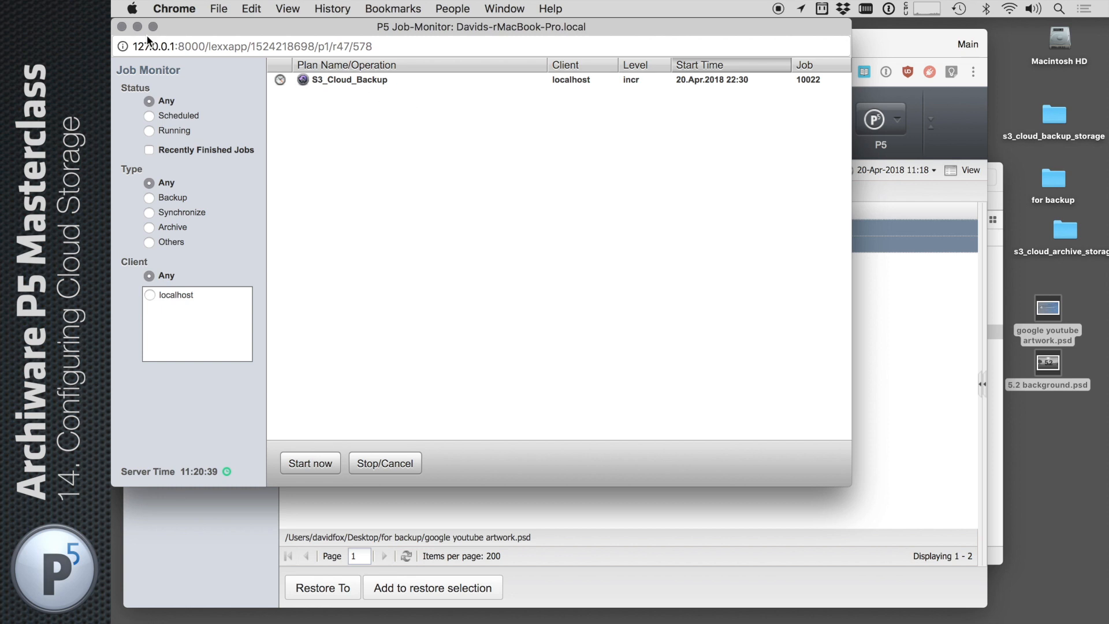
{"action": "left_click", "coordinate": [121, 26]}
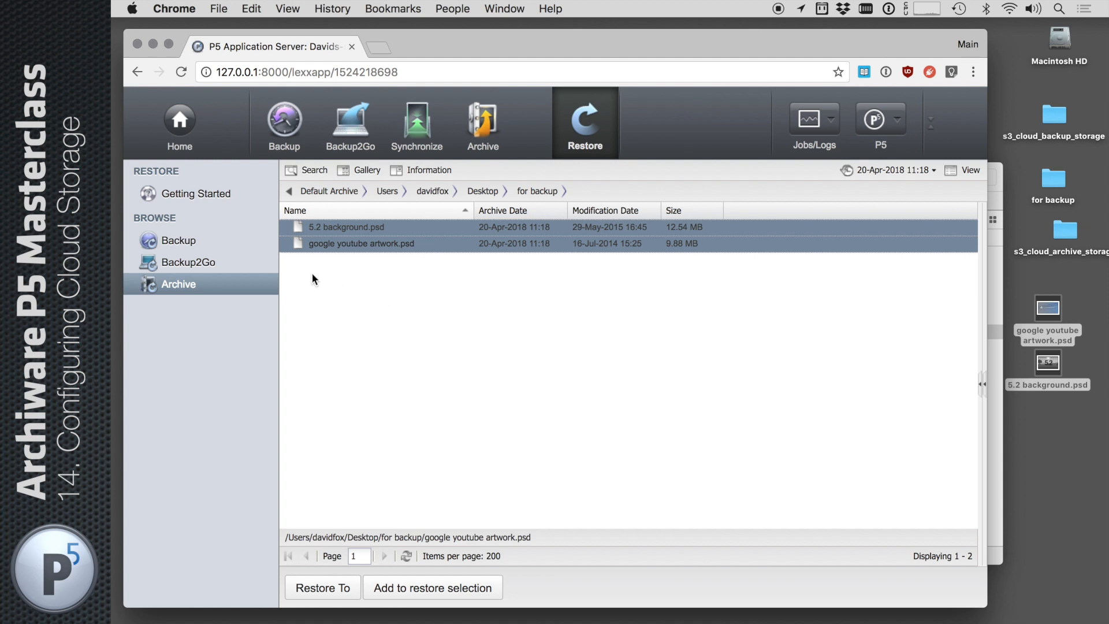
Review the Backup section's cloud services, inspecting the Add Cloud Storage and New Service dialogs without changing anything
{"action": "left_click", "coordinate": [303, 119]}
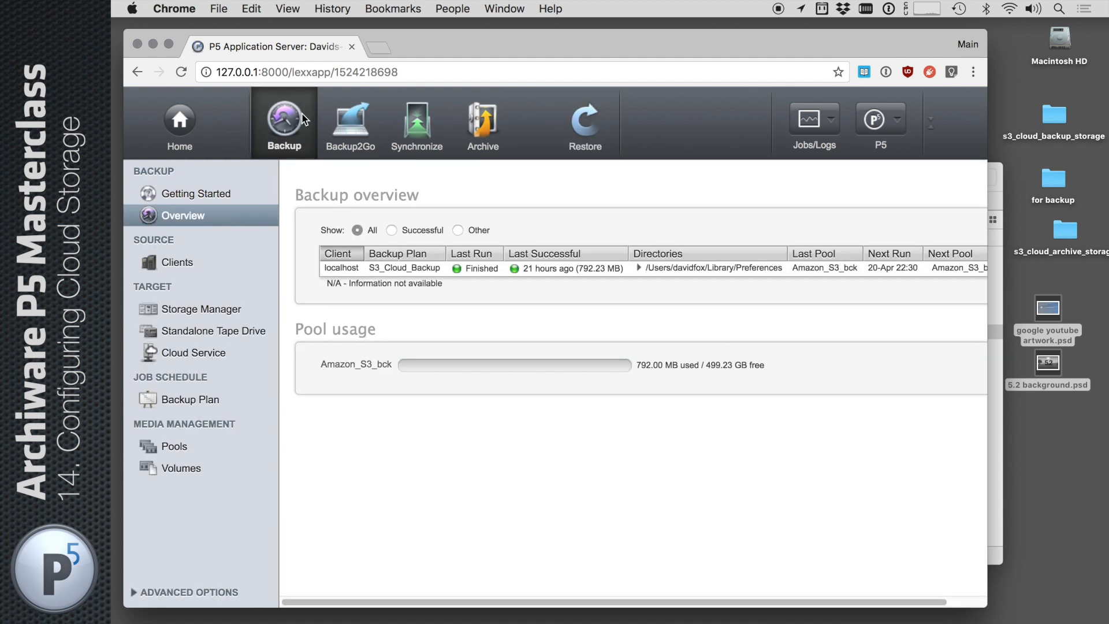
{"action": "left_click", "coordinate": [199, 353]}
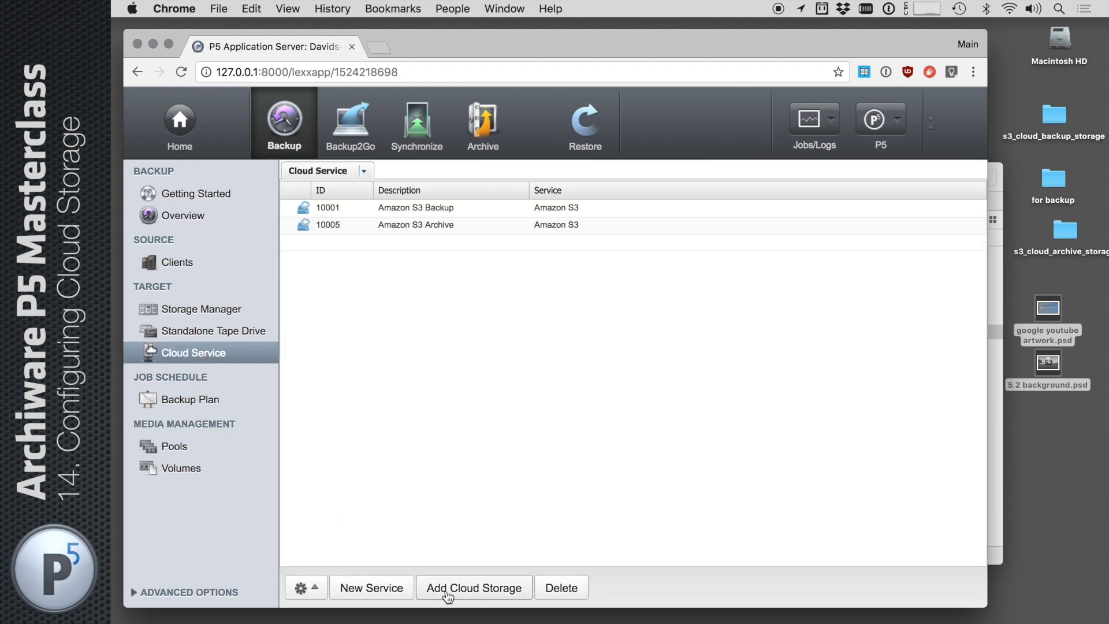
{"action": "left_click", "coordinate": [448, 595]}
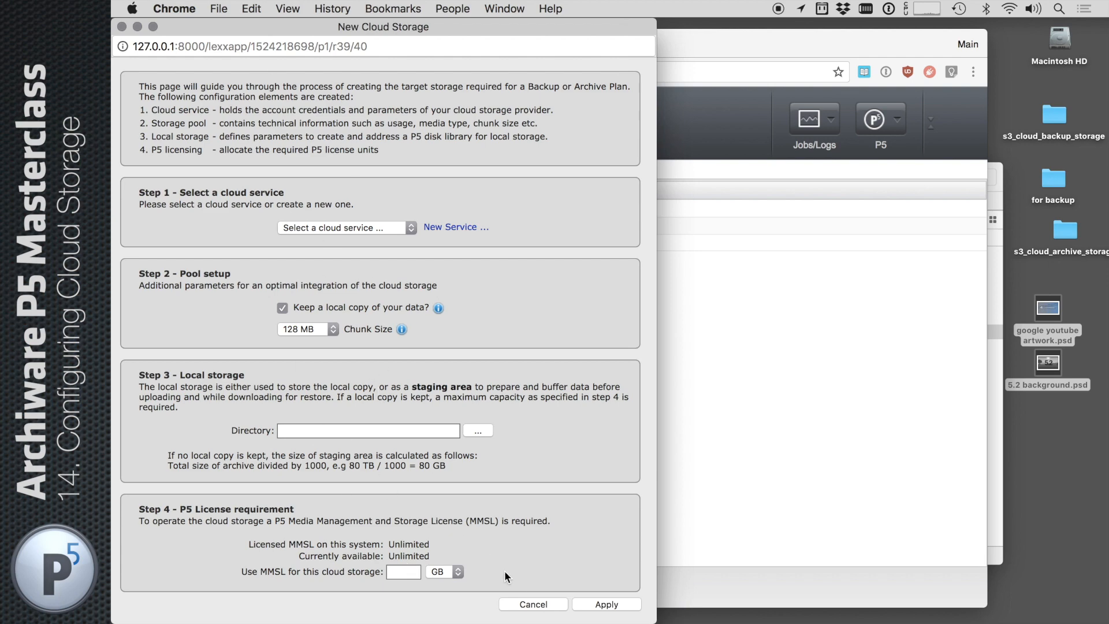
{"action": "left_click", "coordinate": [525, 605]}
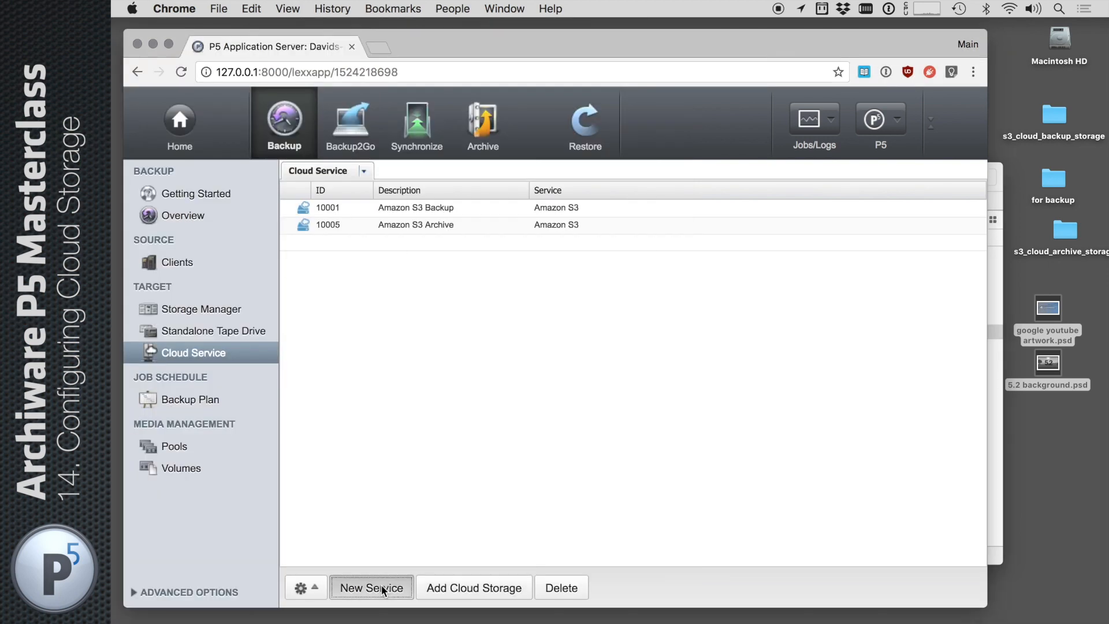
{"action": "left_click", "coordinate": [381, 584]}
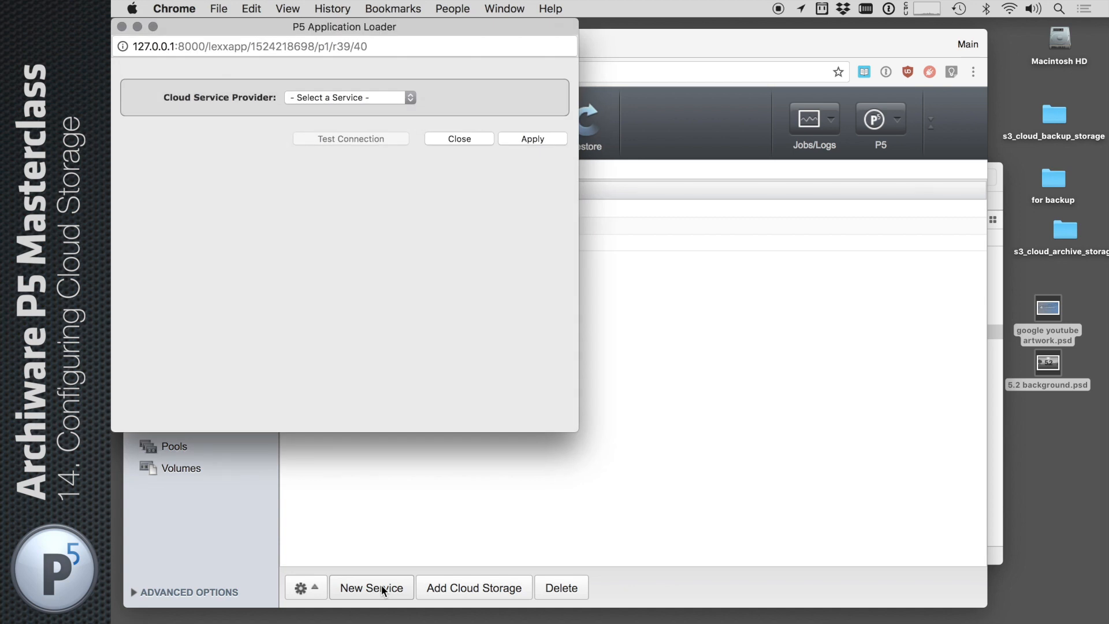
{"action": "left_click", "coordinate": [457, 139]}
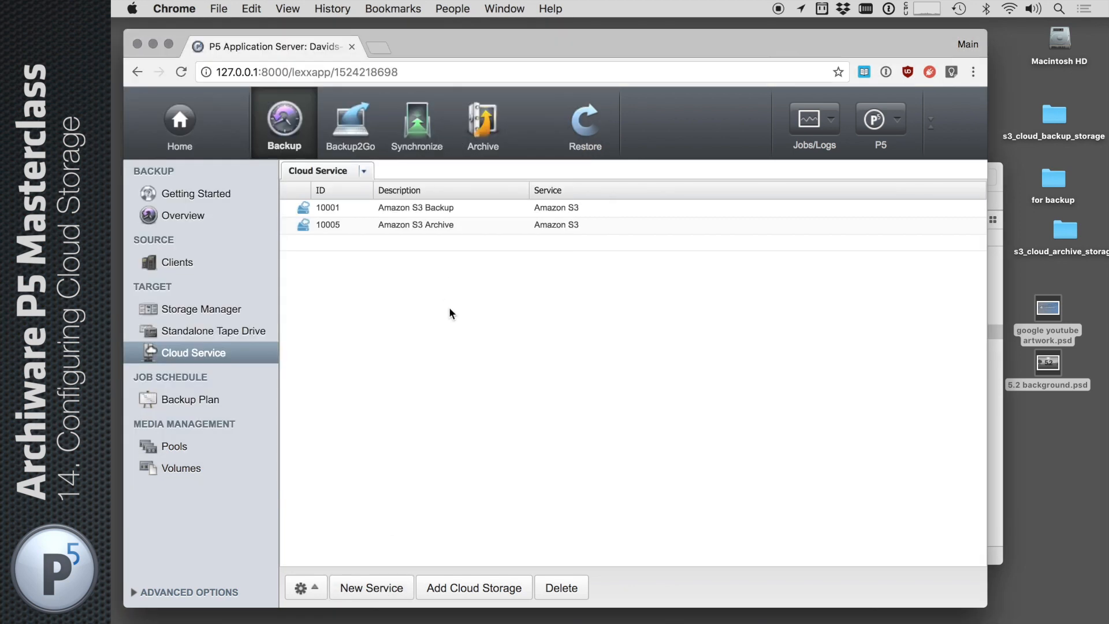